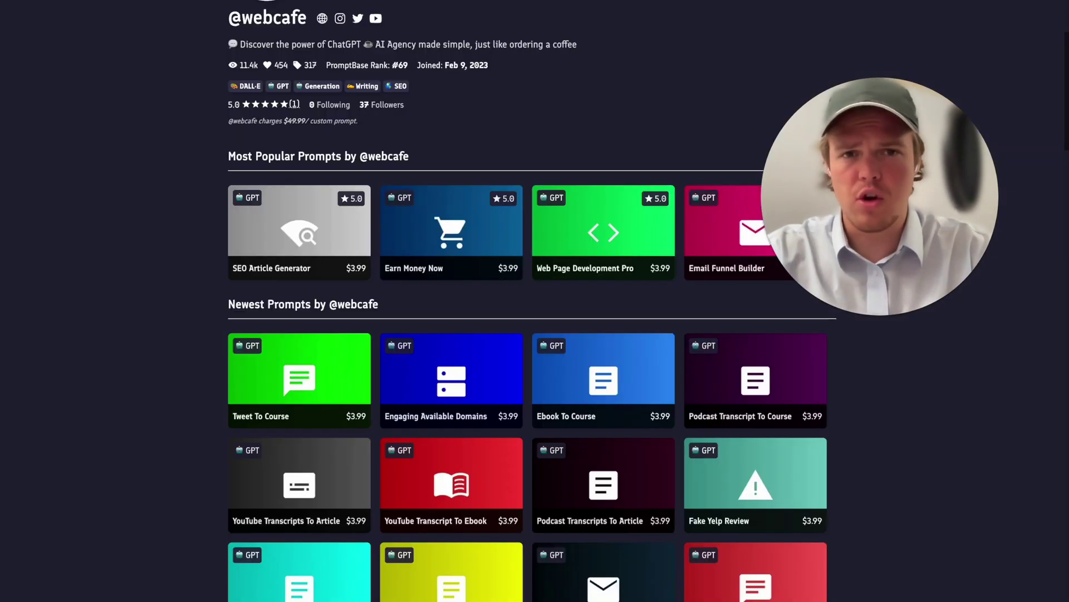
- Scroll down through the seller's PromptBase GPT and DALL·E prompt grid and back up
scroll(191, 176, down, 14)
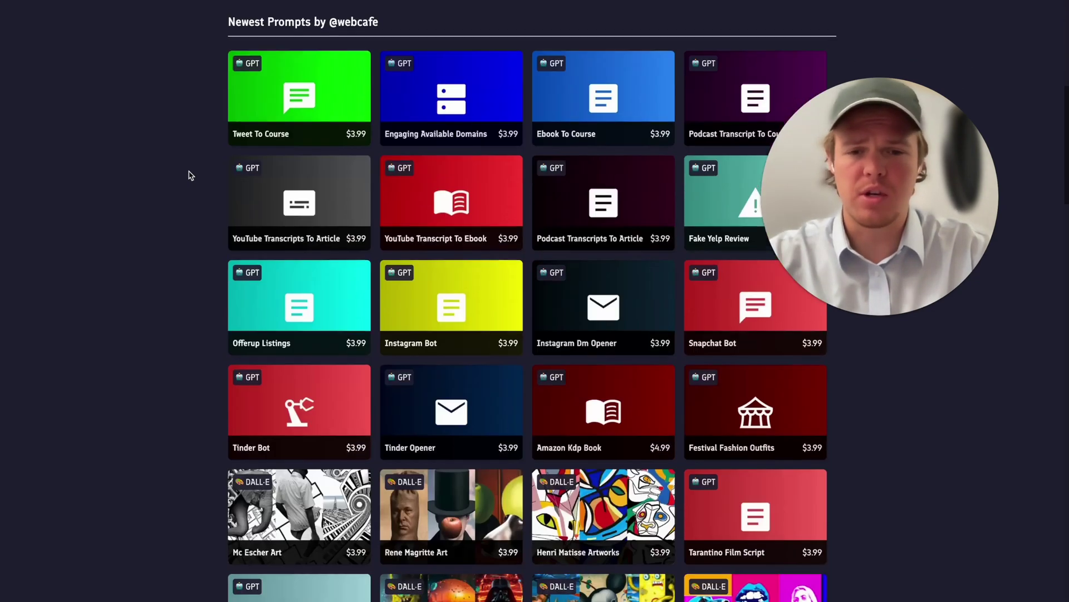
scroll(191, 175, down, 15)
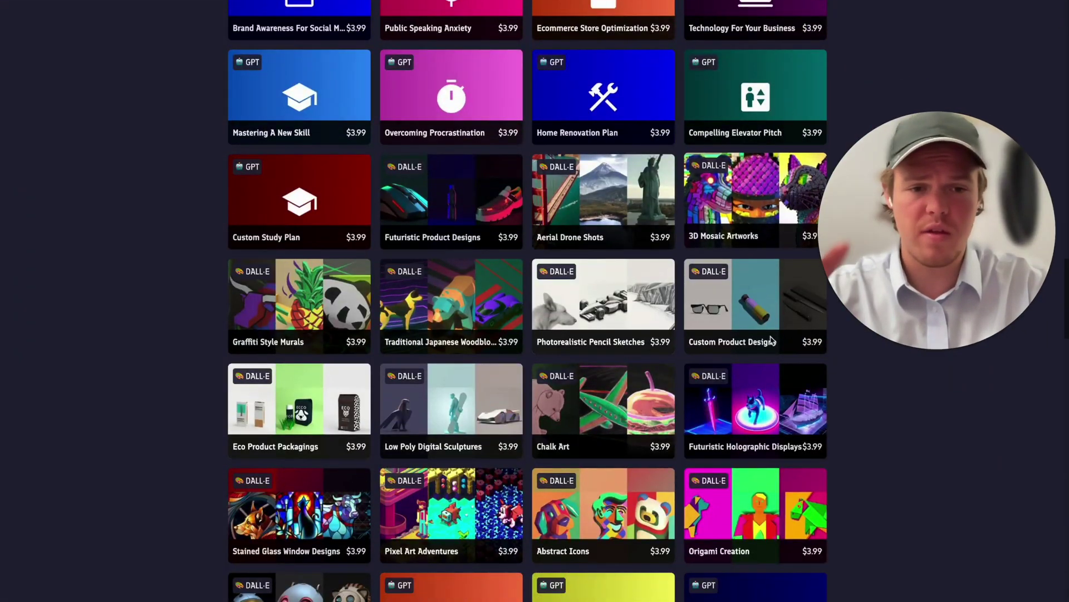
scroll(754, 306, up, 15)
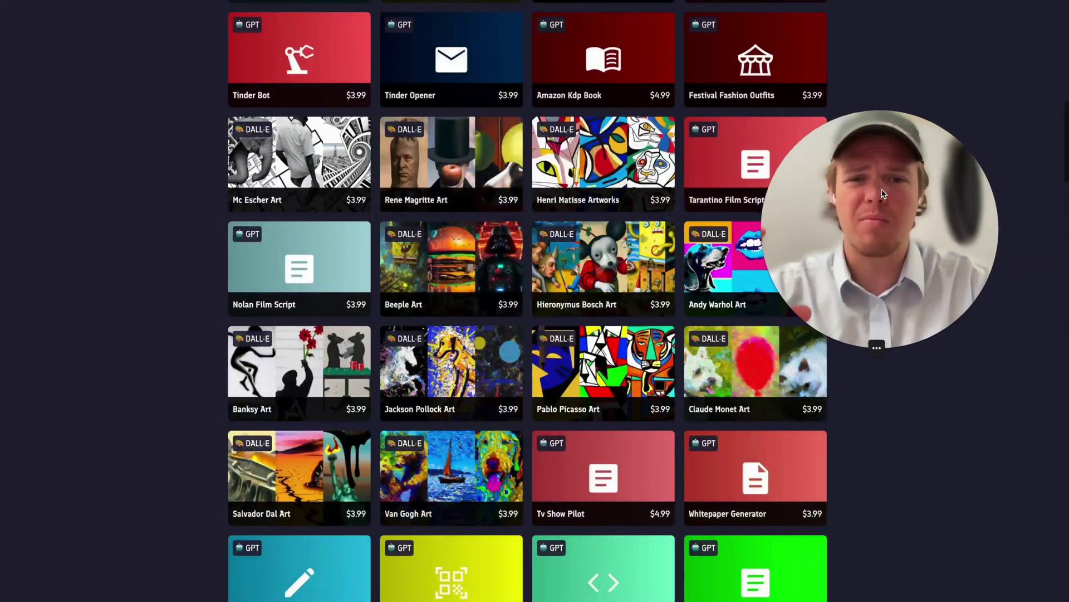
scroll(706, 236, up, 5)
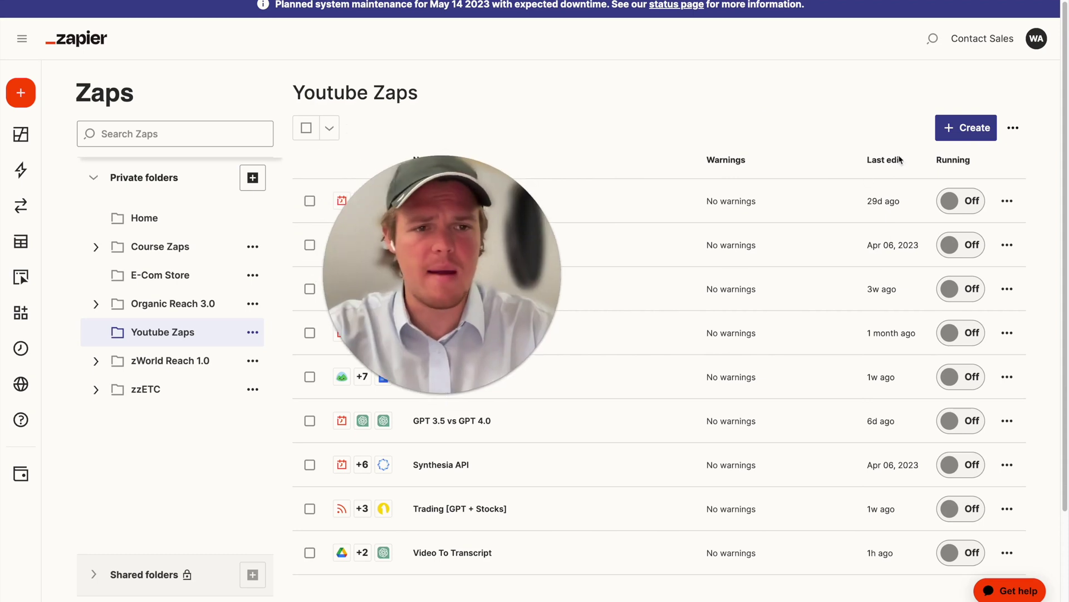
- Create a new Zap from the Create menu and dismiss the translation prompt
click(961, 133)
click(938, 170)
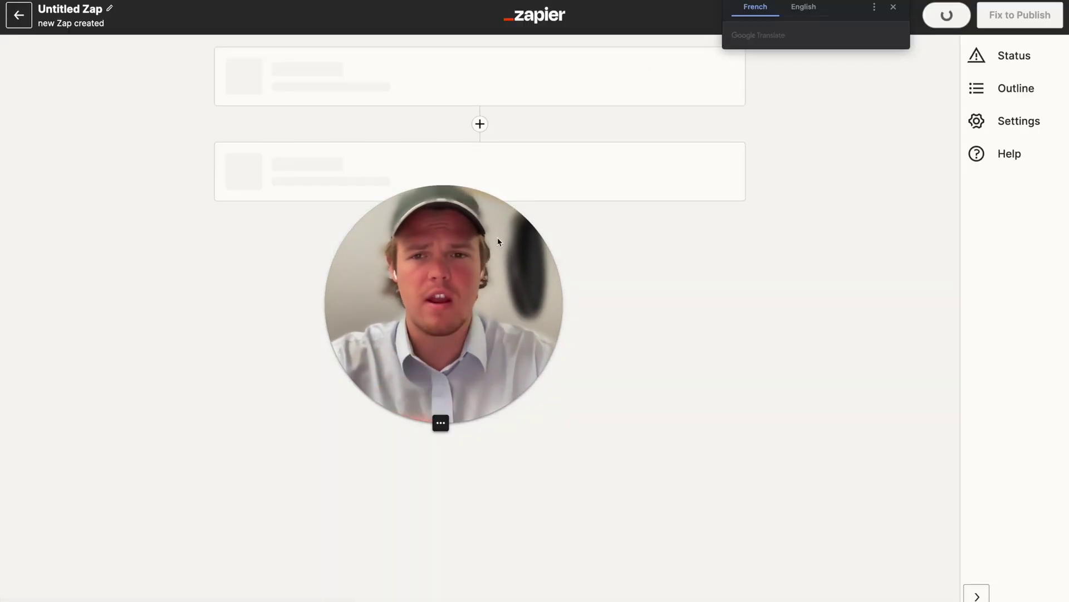
click(804, 7)
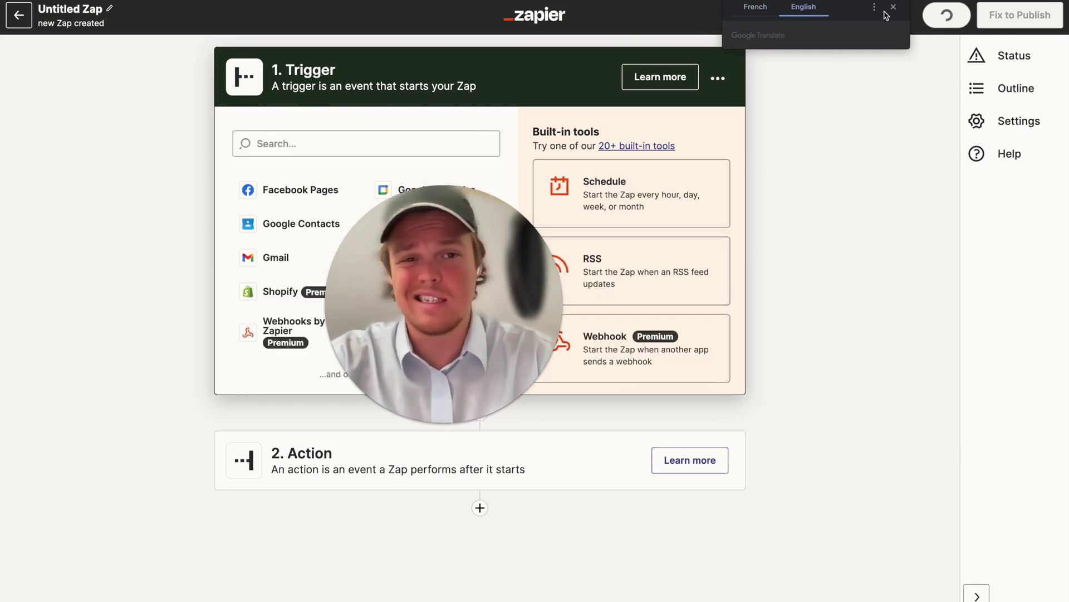
click(894, 7)
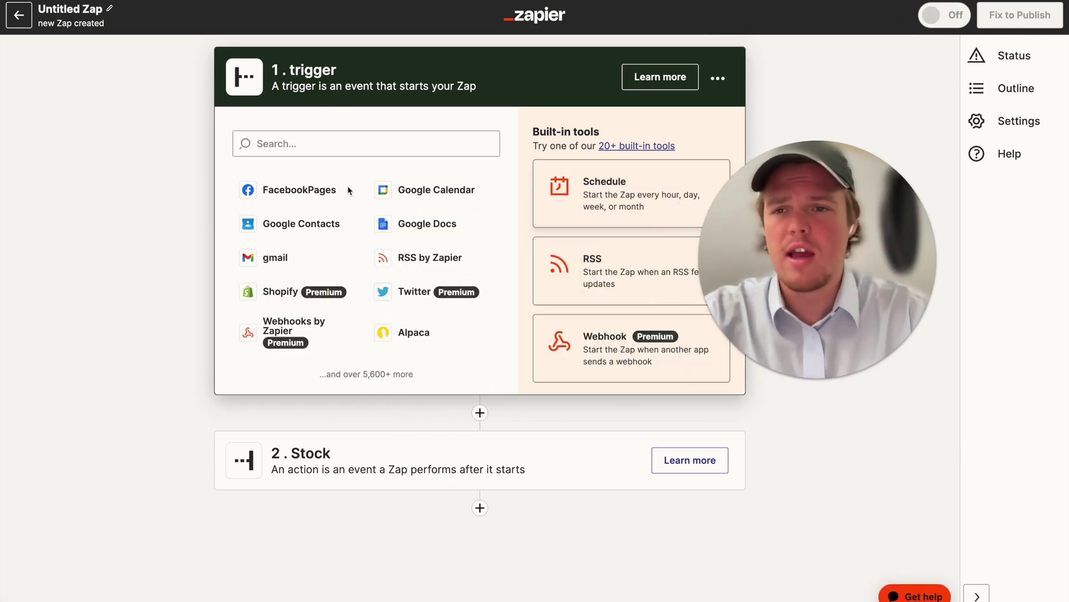
- Rename the untitled Zap to 'Shopify Product Auto'
click(105, 13)
text(S)
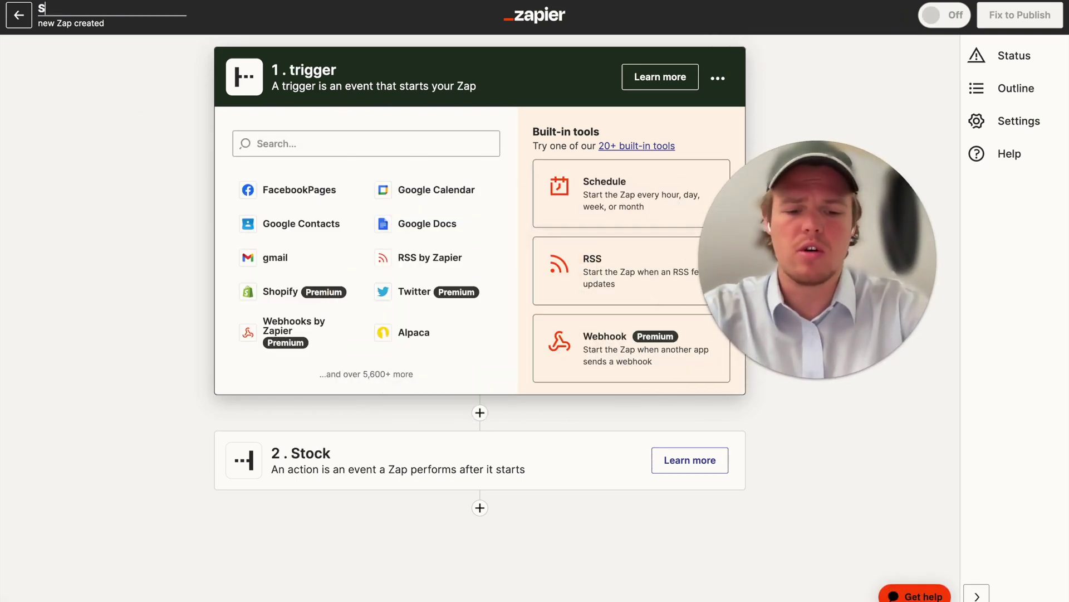
text(hopify)
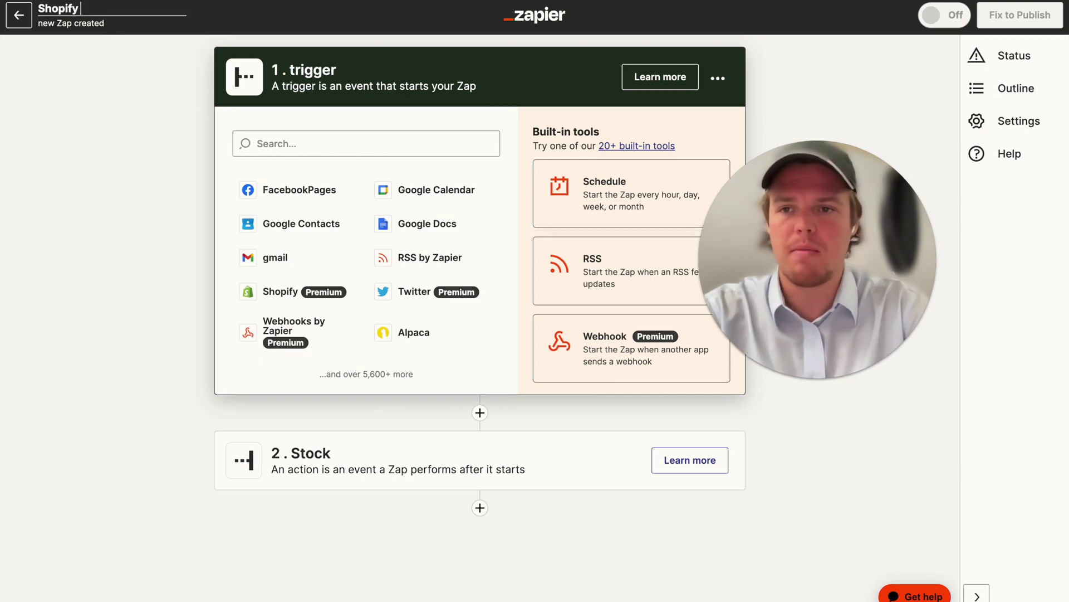
text( Product Auto)
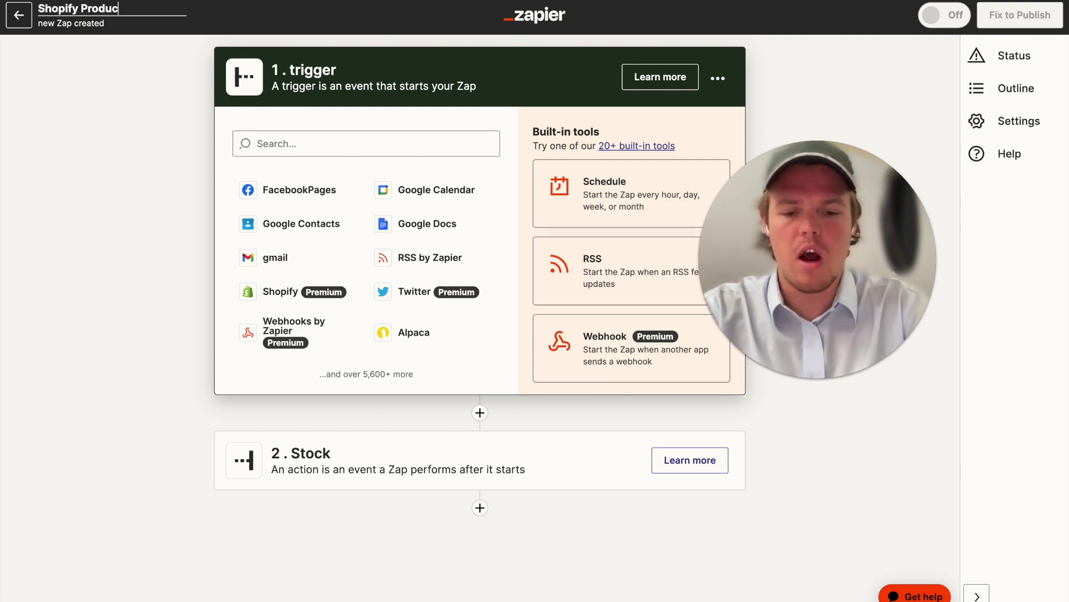
click(45, 132)
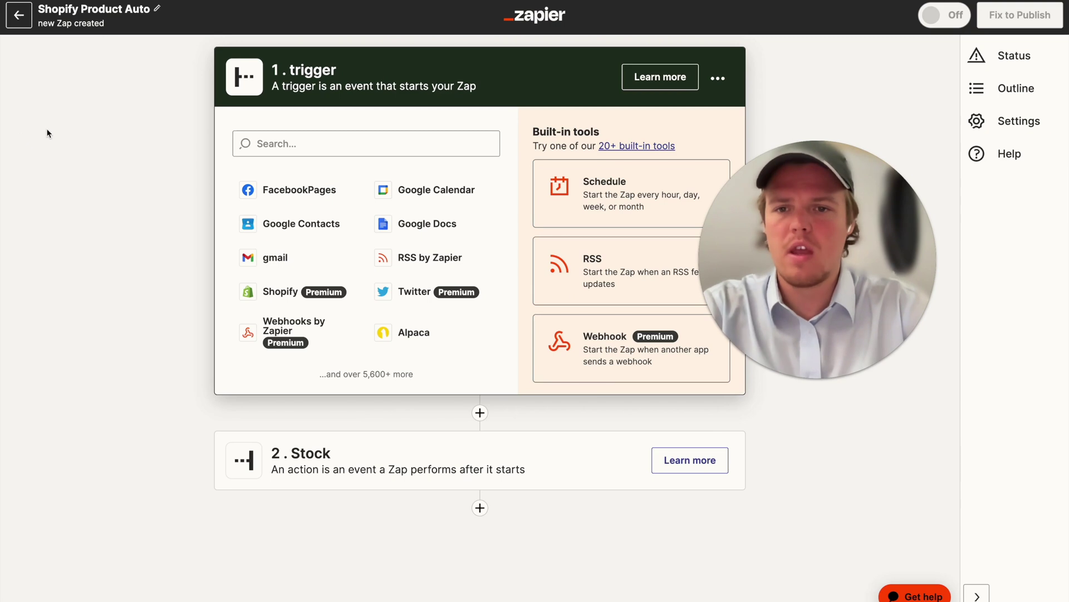
- Set the trigger to Google Drive's 'New File in Folder' event
click(368, 146)
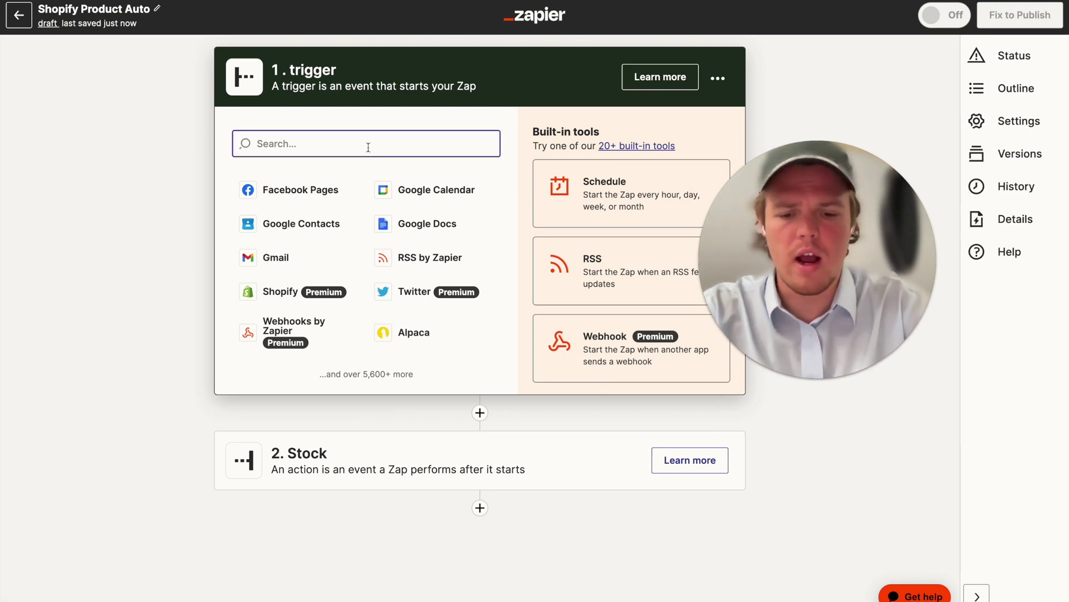
text(google)
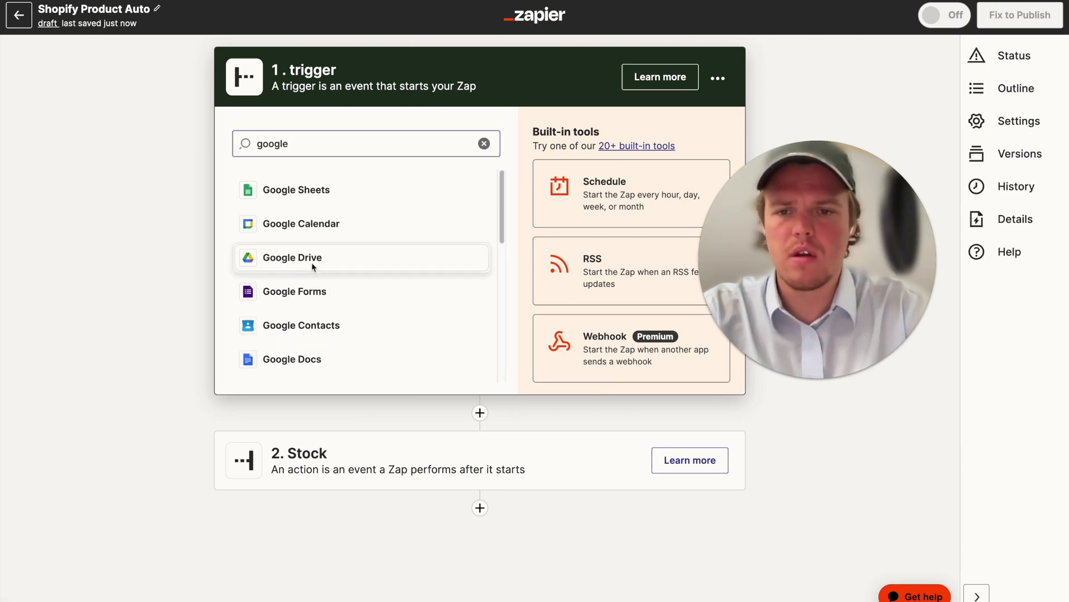
click(484, 259)
click(439, 243)
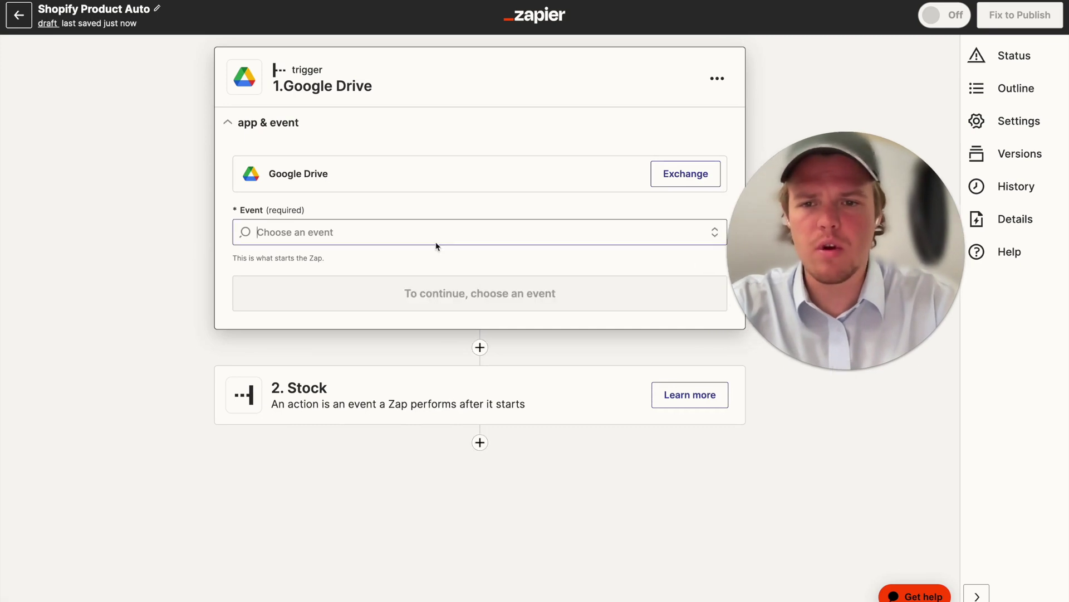
click(440, 306)
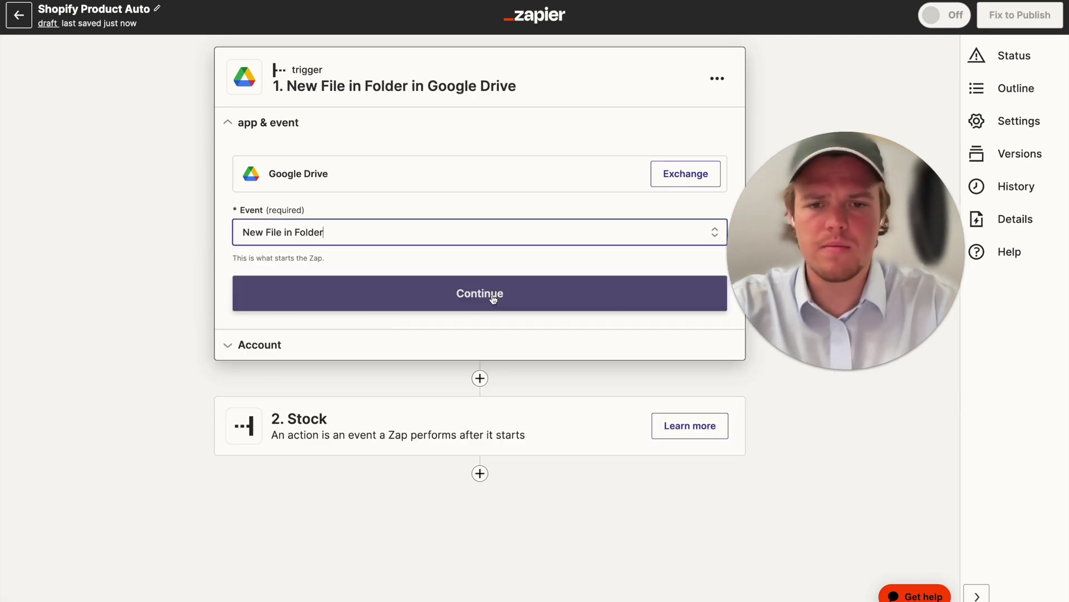
click(490, 296)
- Use the second Drive account, watch My Google Drive, and browse the Youtube Zaps and Shopify Product folders
click(675, 208)
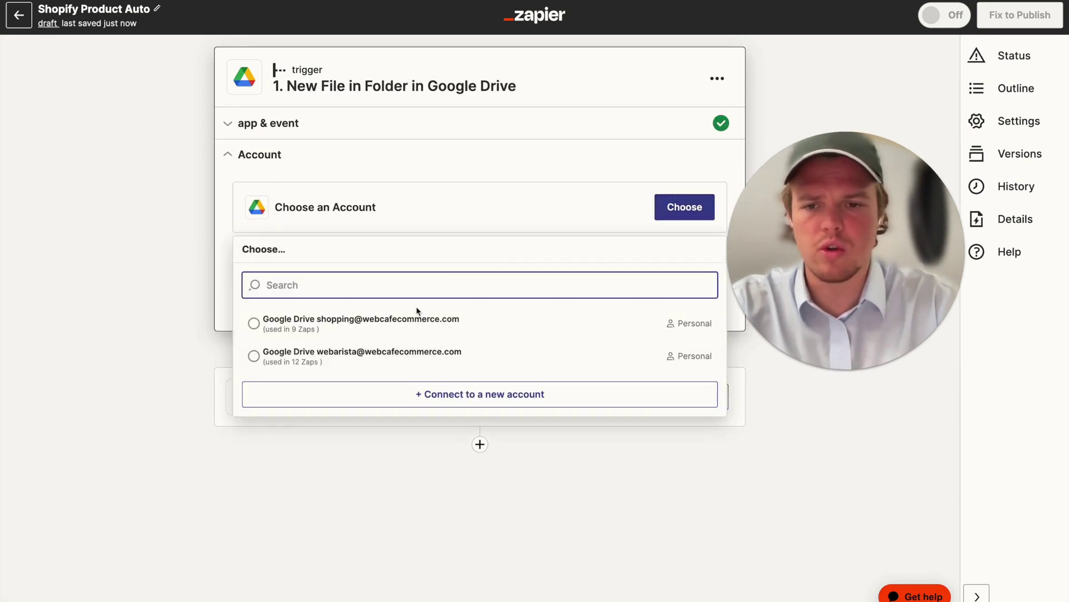
click(397, 355)
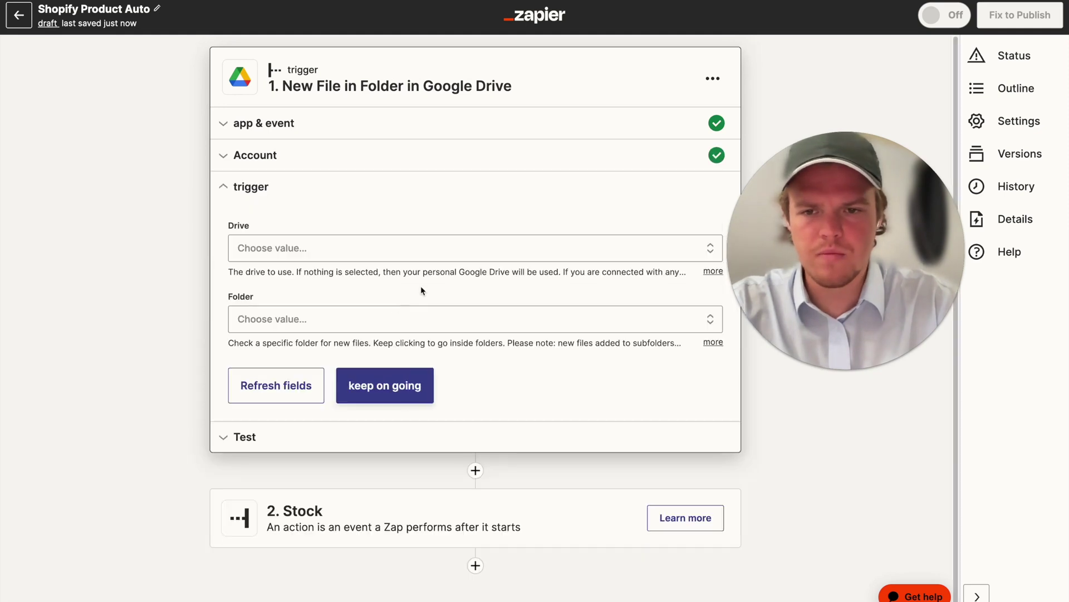
click(418, 248)
click(332, 375)
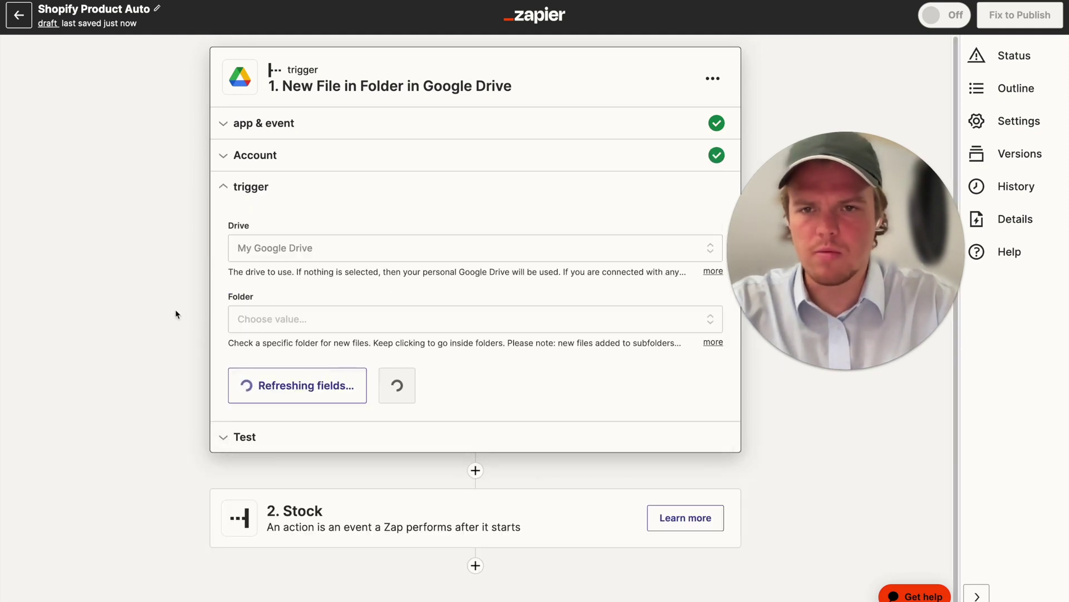
click(310, 329)
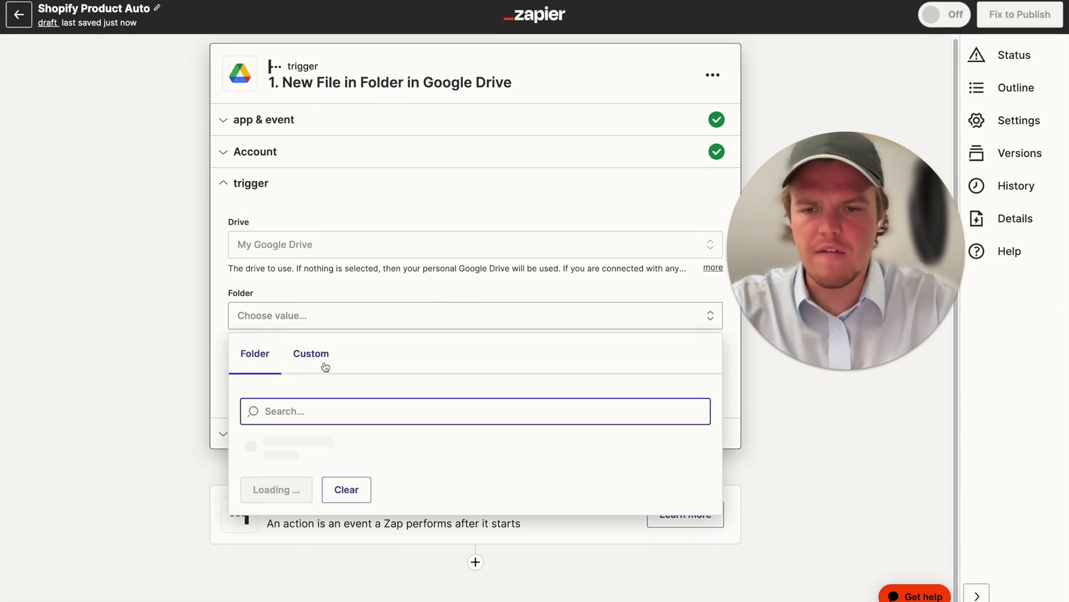
click(691, 449)
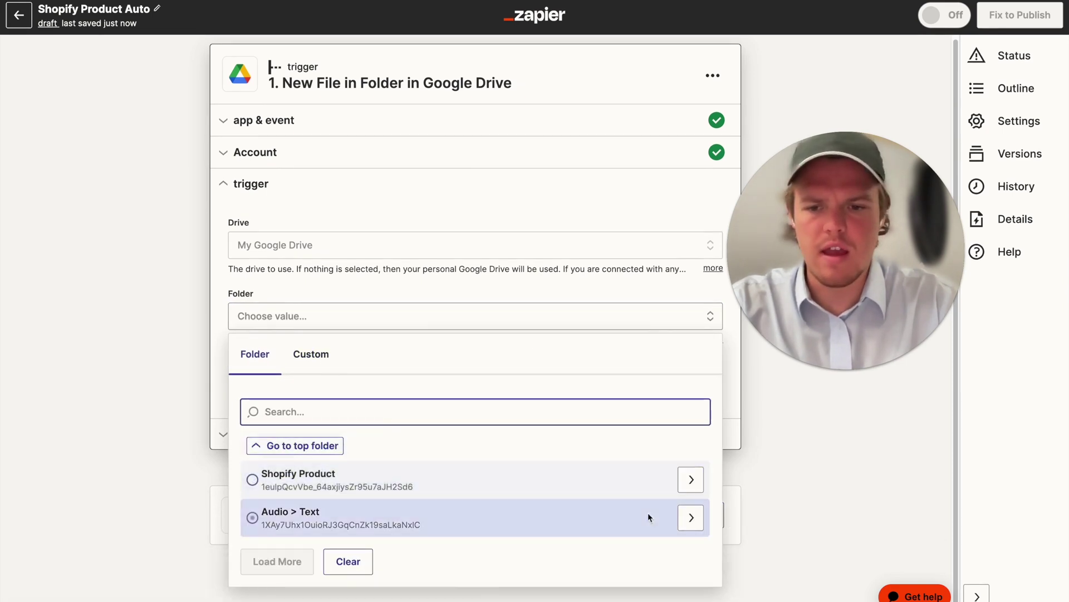
click(691, 479)
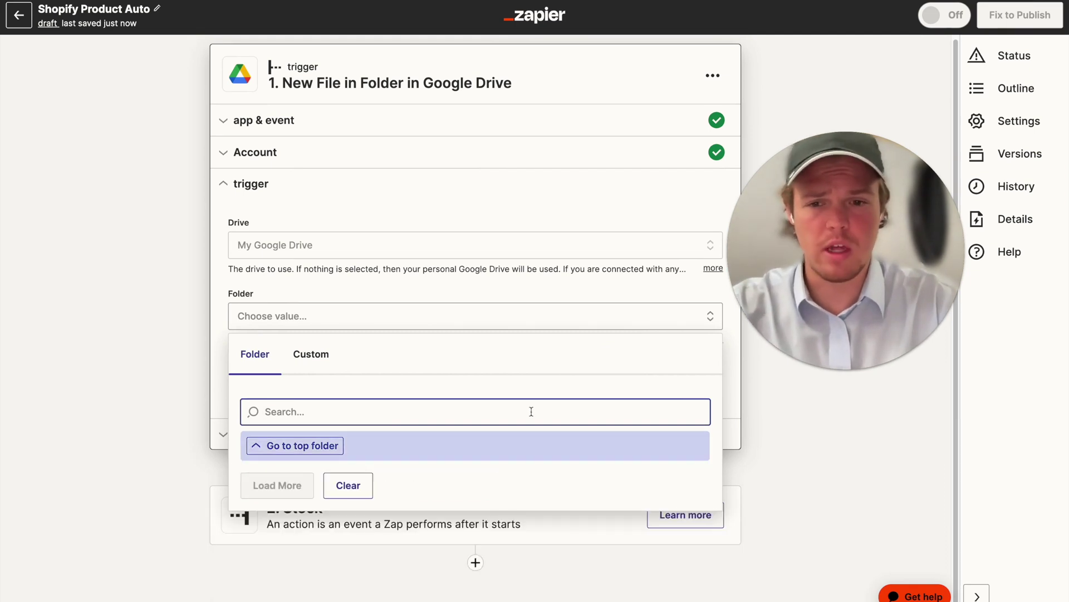
click(173, 409)
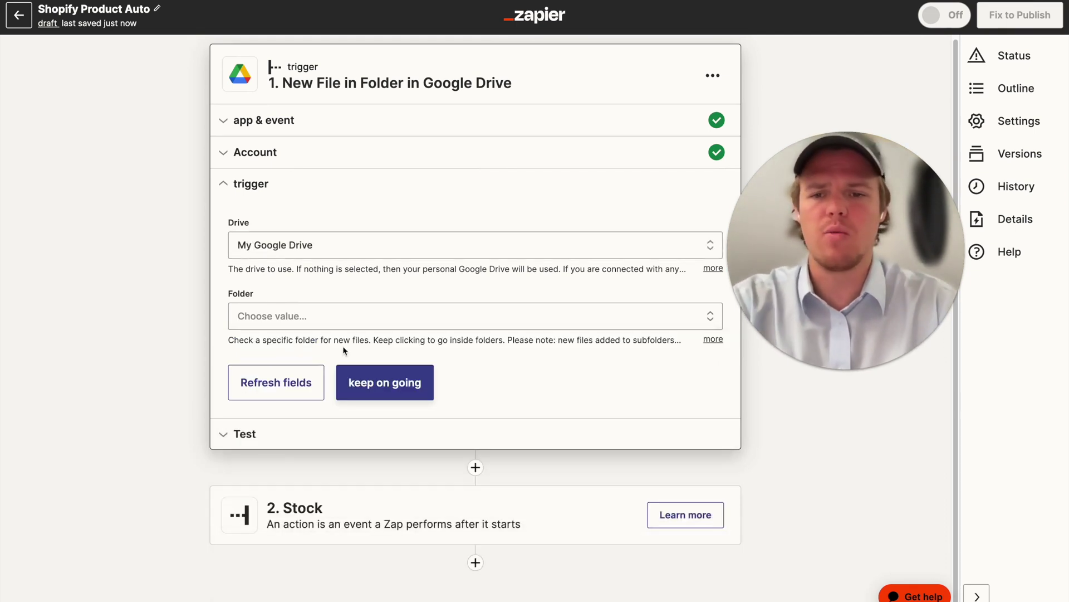
click(381, 327)
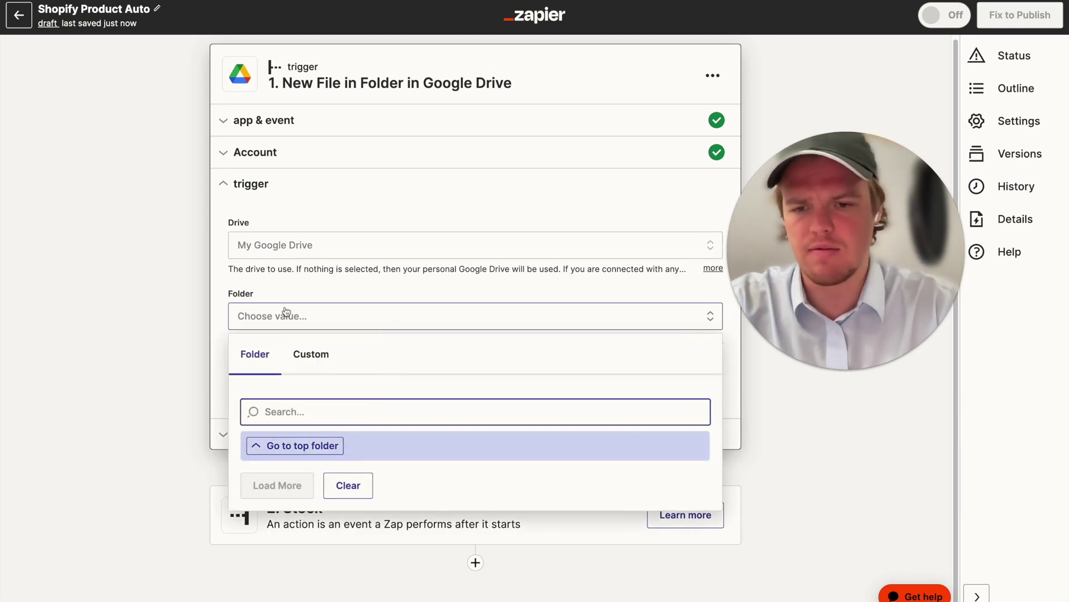
click(168, 332)
click(370, 387)
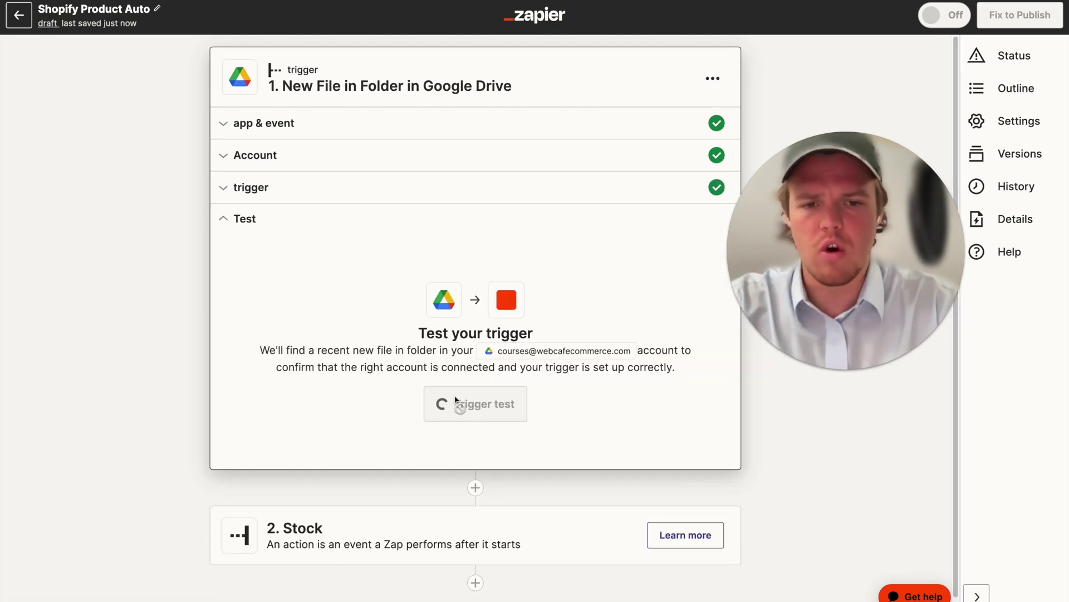
- Run the trigger test and scroll through the returned sample file data
click(436, 384)
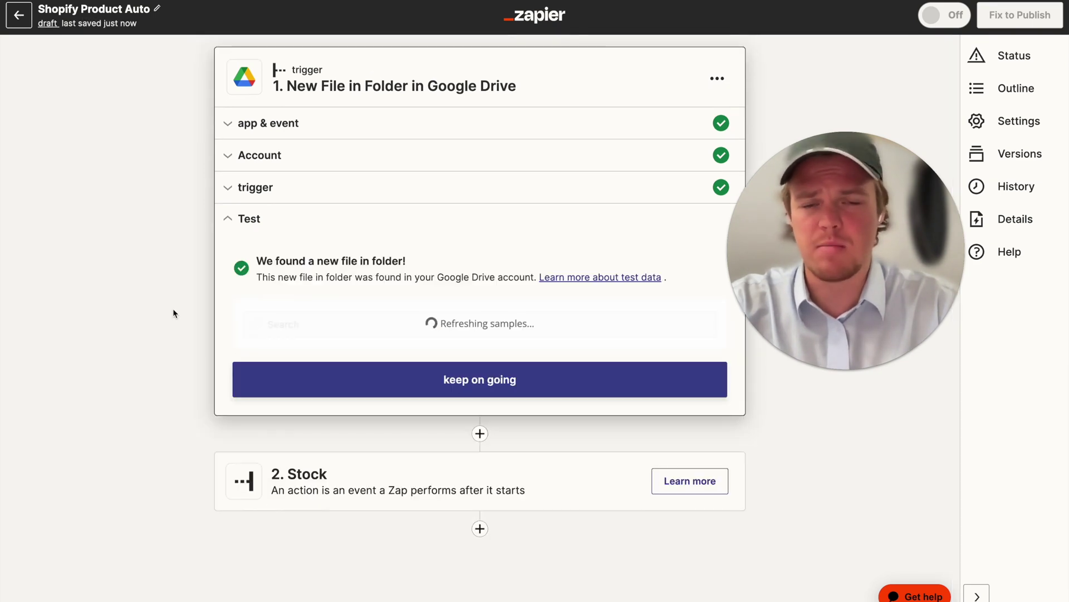
scroll(172, 308, down, 3)
scroll(360, 421, down, 4)
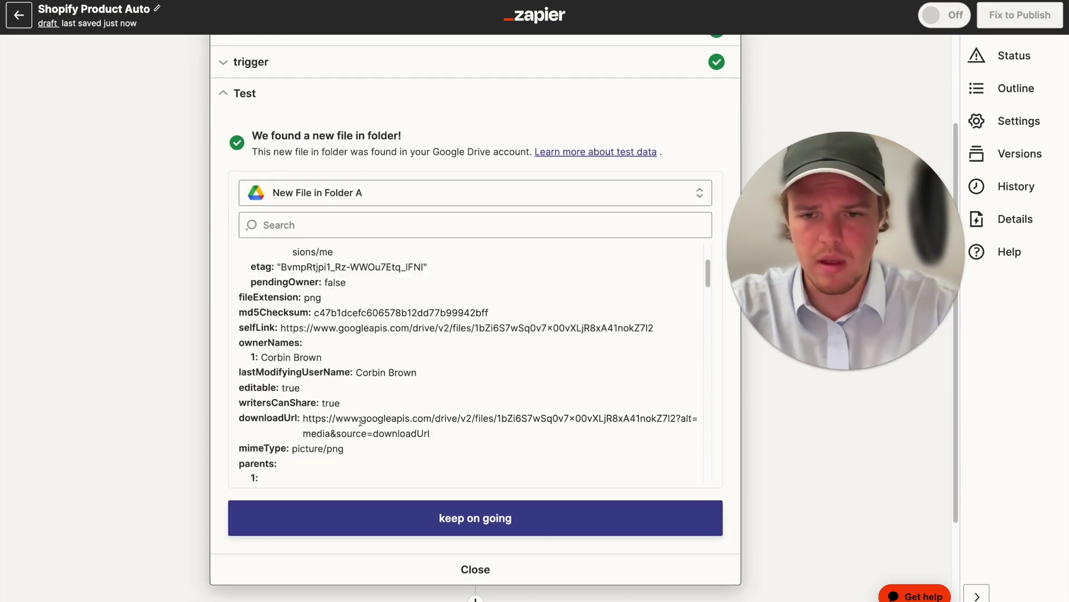
scroll(360, 421, down, 10)
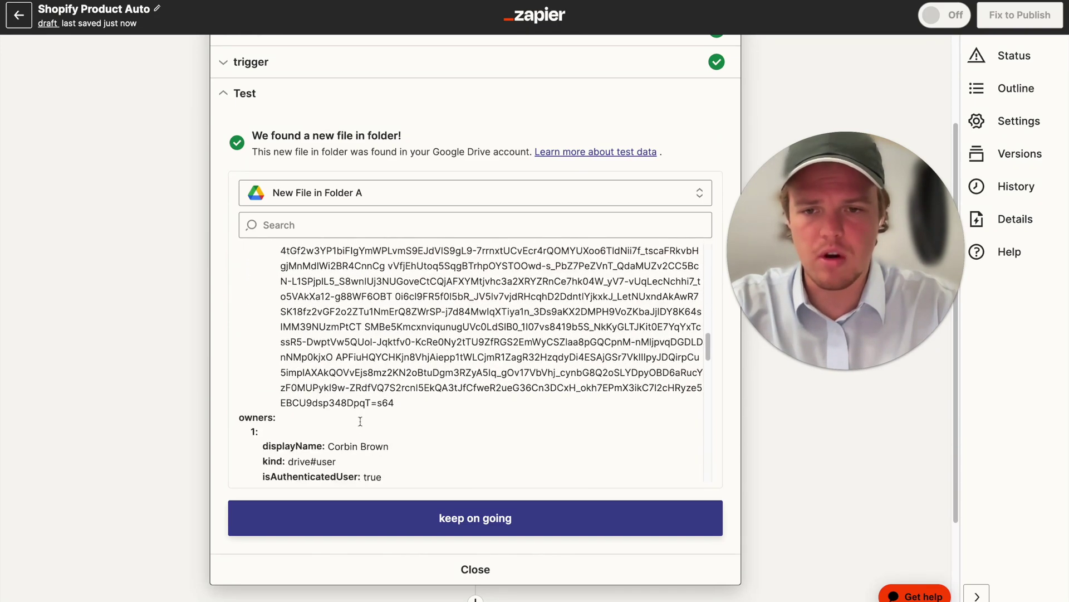
scroll(373, 313, down, 8)
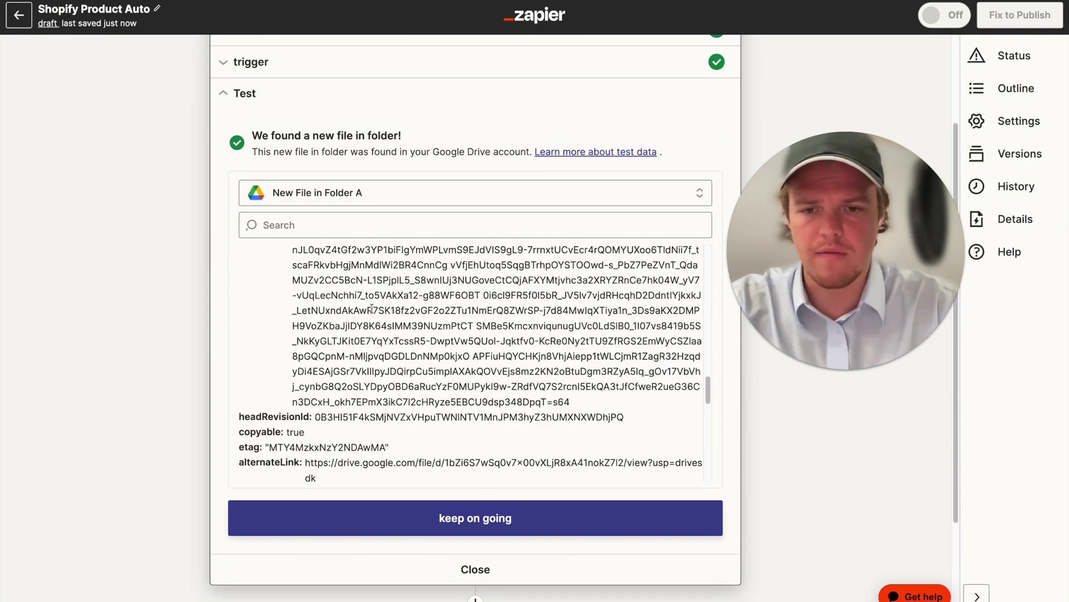
- Filter the sample data for 'glass' to locate the sunglasses image's file title
click(357, 225)
text(glass)
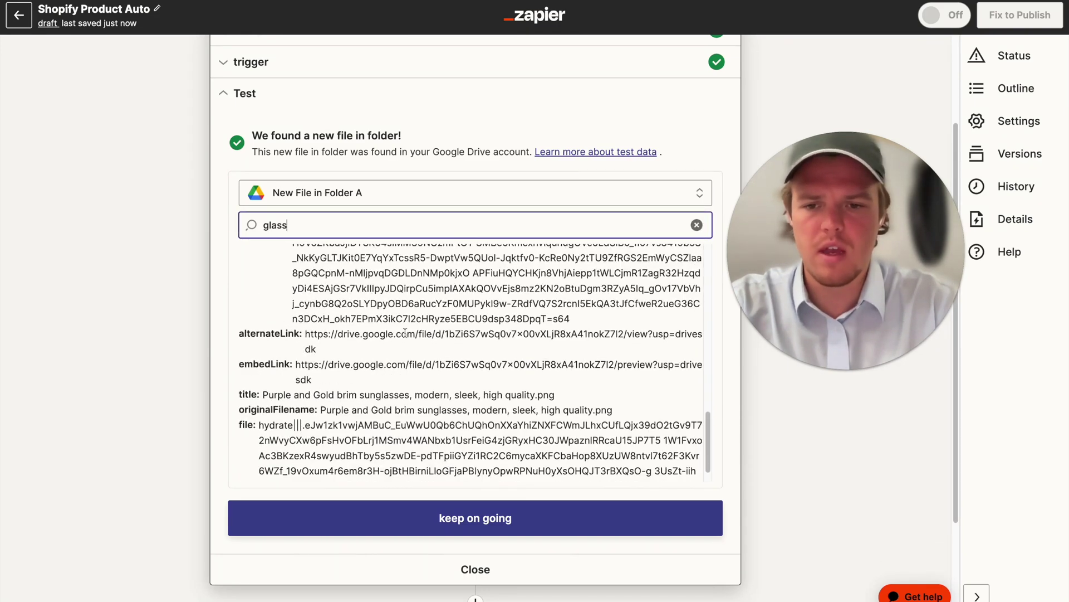
scroll(407, 336, up, 1)
scroll(407, 337, down, 2)
drag(263, 367, 532, 367)
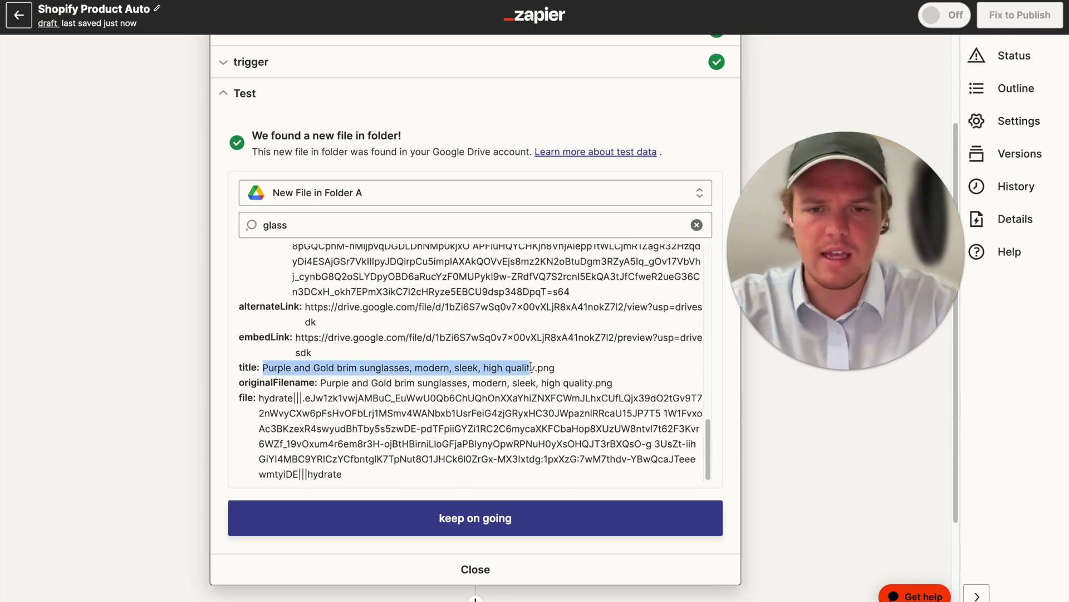
click(288, 359)
scroll(156, 329, down, 4)
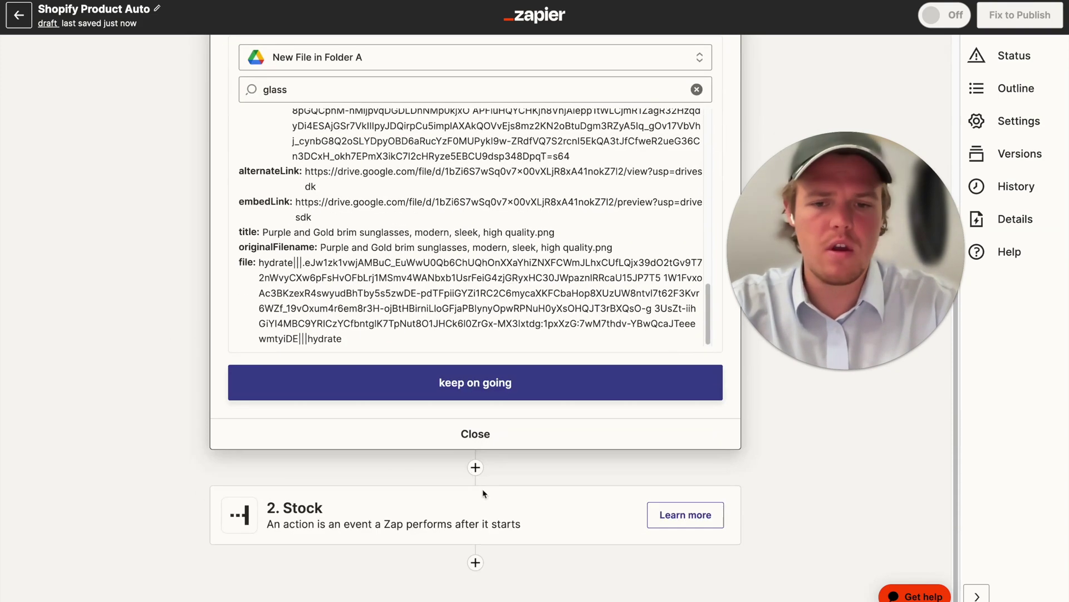
click(482, 490)
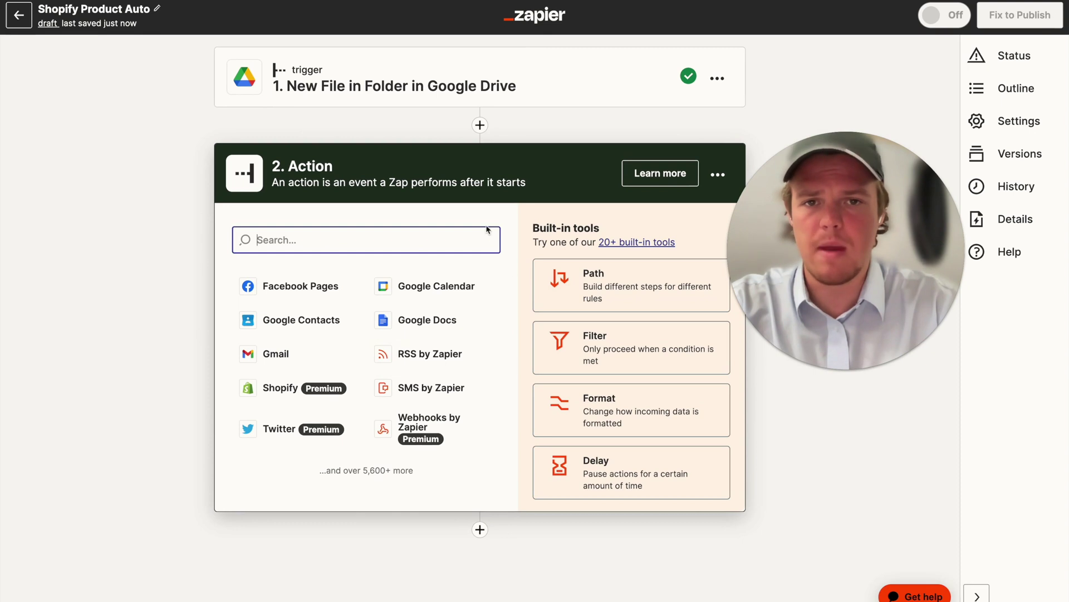
- Make step 2 ChatGPT's Conversation action using the already connected ChatGPT account
text(chatg)
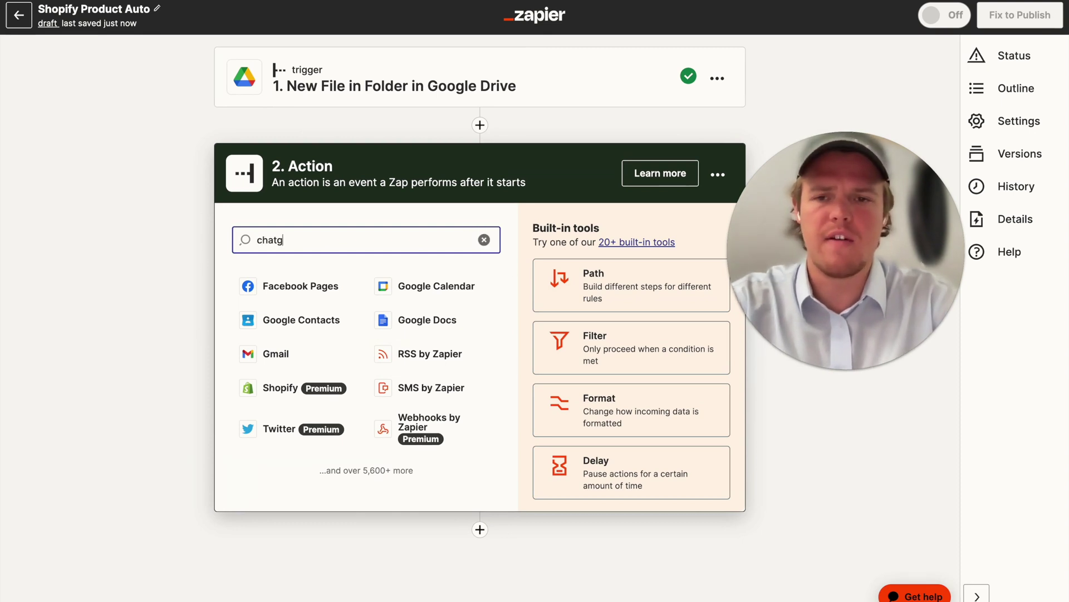
text(pt)
click(421, 285)
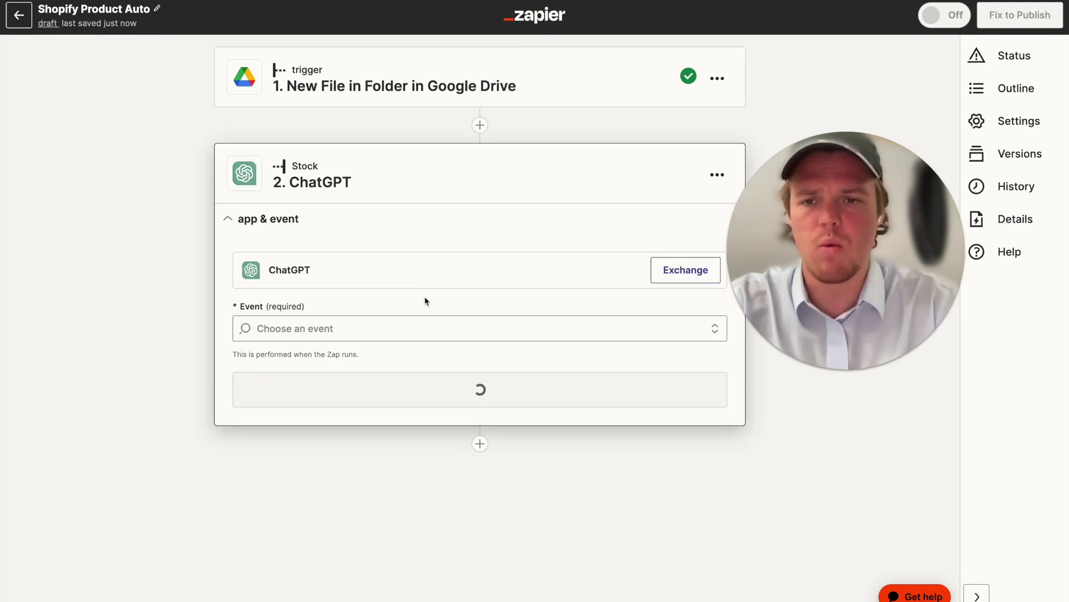
click(401, 330)
click(383, 383)
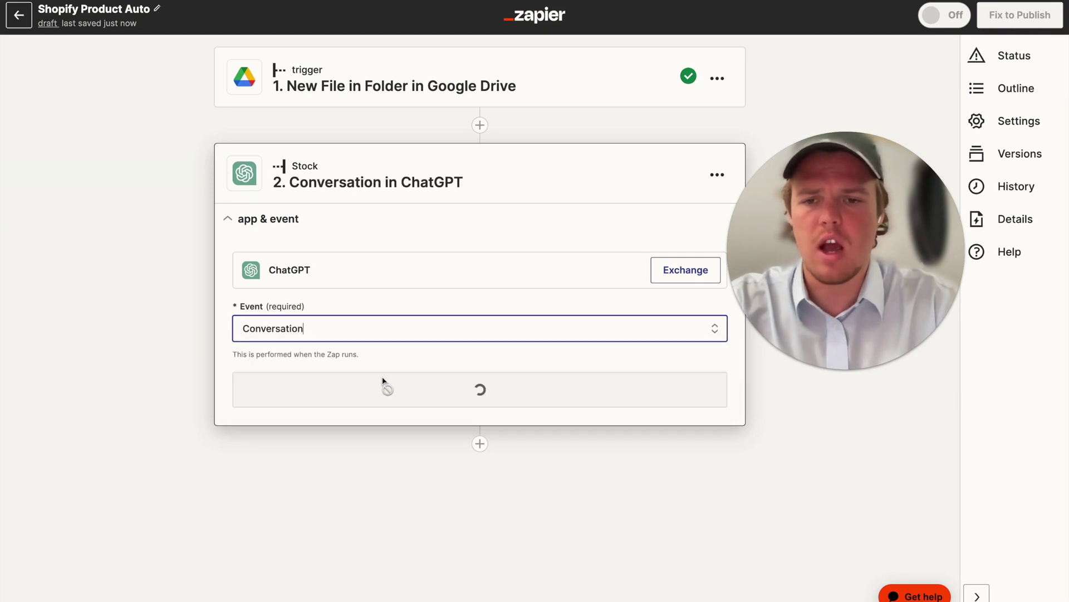
click(495, 390)
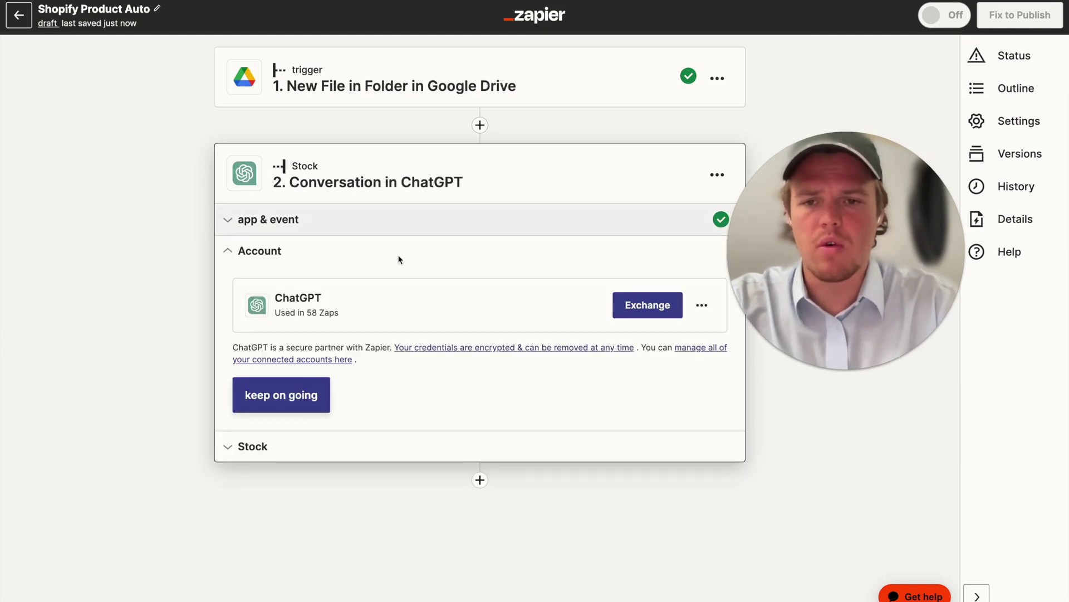
click(305, 402)
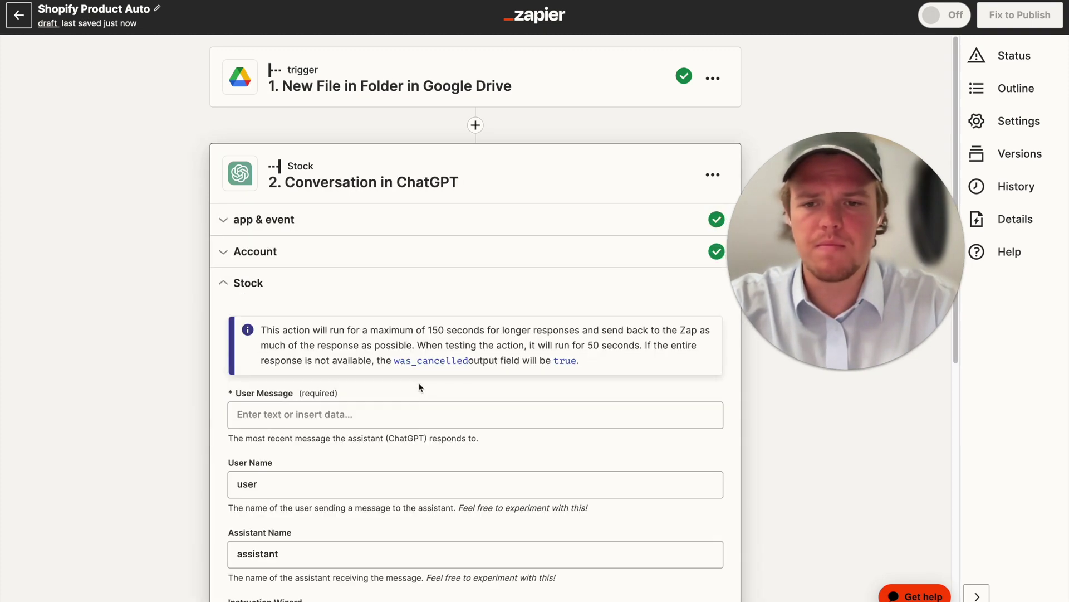
- Start the user message 'Based off this product description: (Title)' with the Drive file Title inserted
scroll(423, 387, down, 3)
click(382, 263)
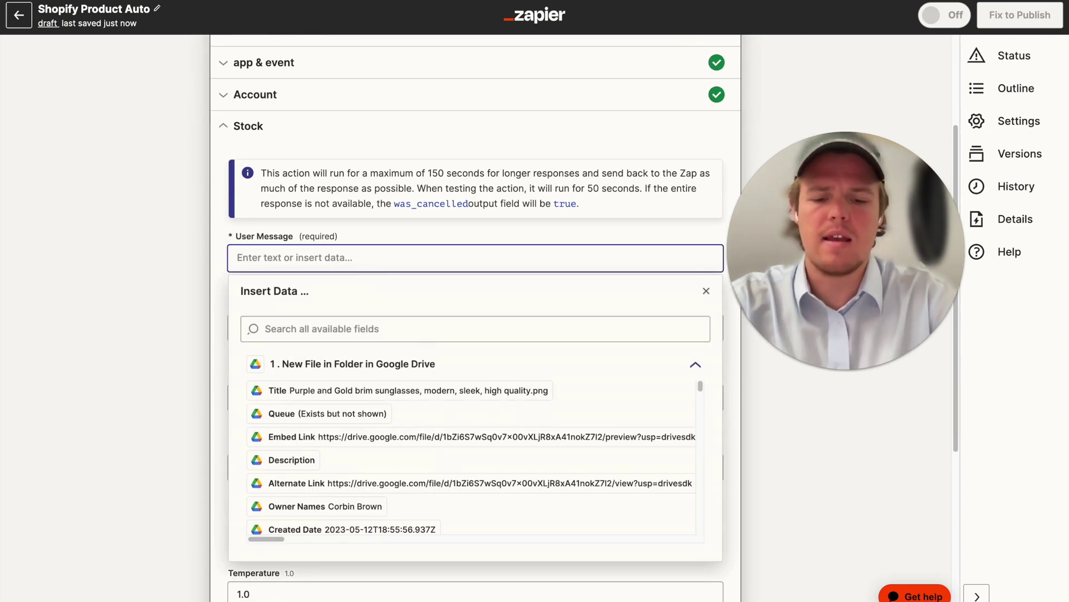
text(Based off this product description)
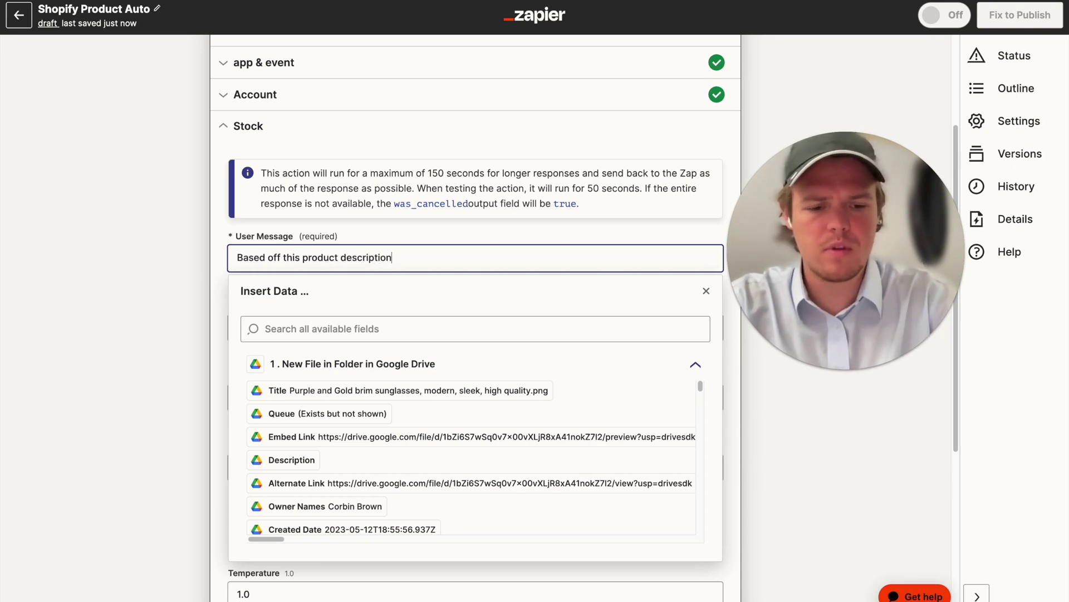
text(: ()
scroll(426, 358, down, 6)
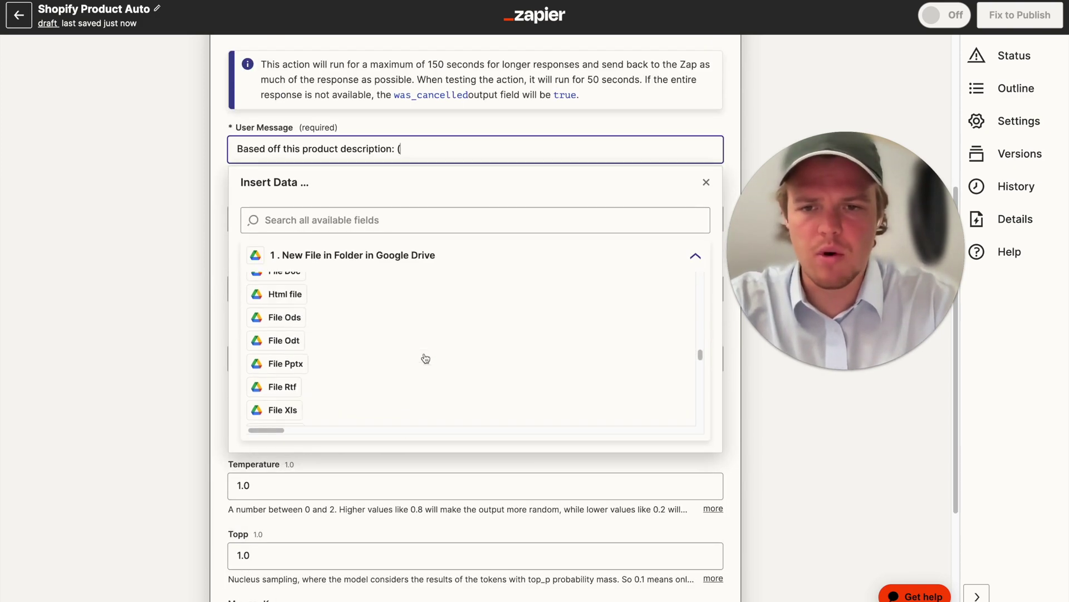
scroll(426, 358, up, 4)
click(368, 283)
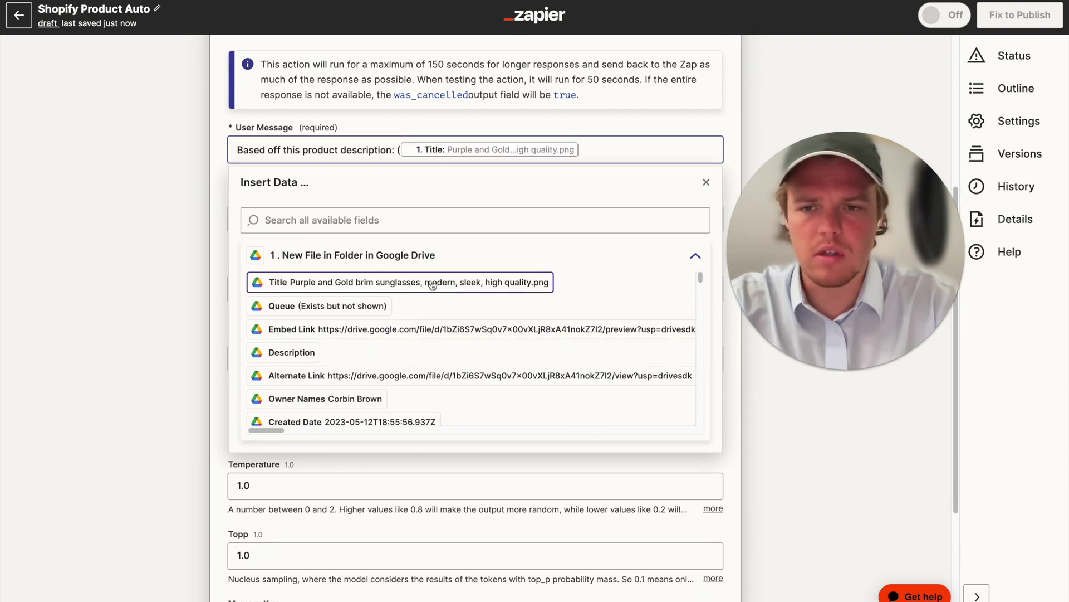
click(153, 244)
click(638, 159)
text())
- Add lines requesting an SEO- and brand-awareness-optimised listing title for the Sun Bathing business
key(Return)
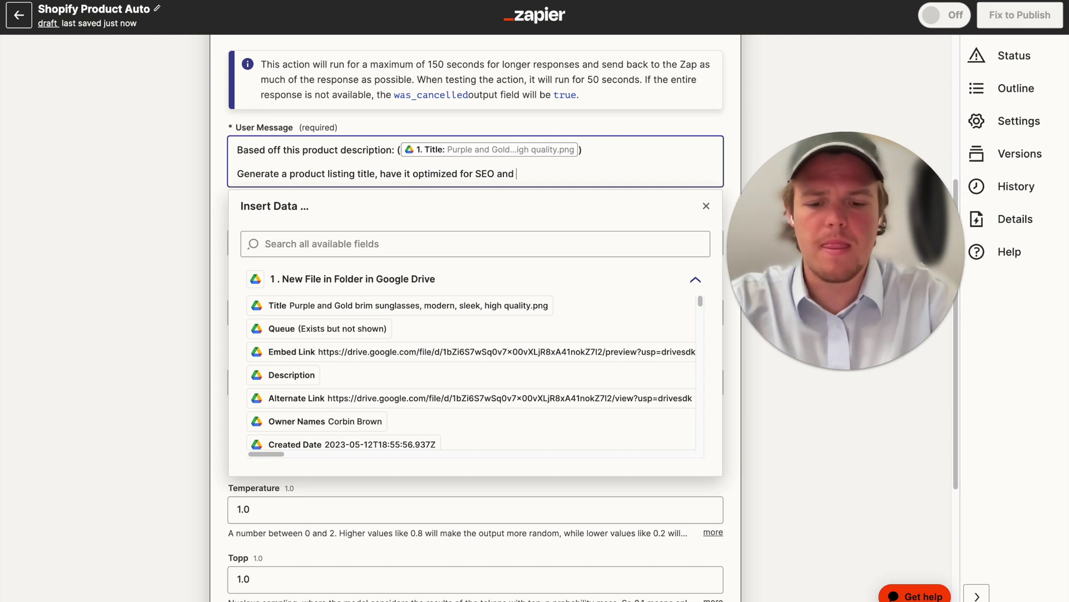
text(aw)
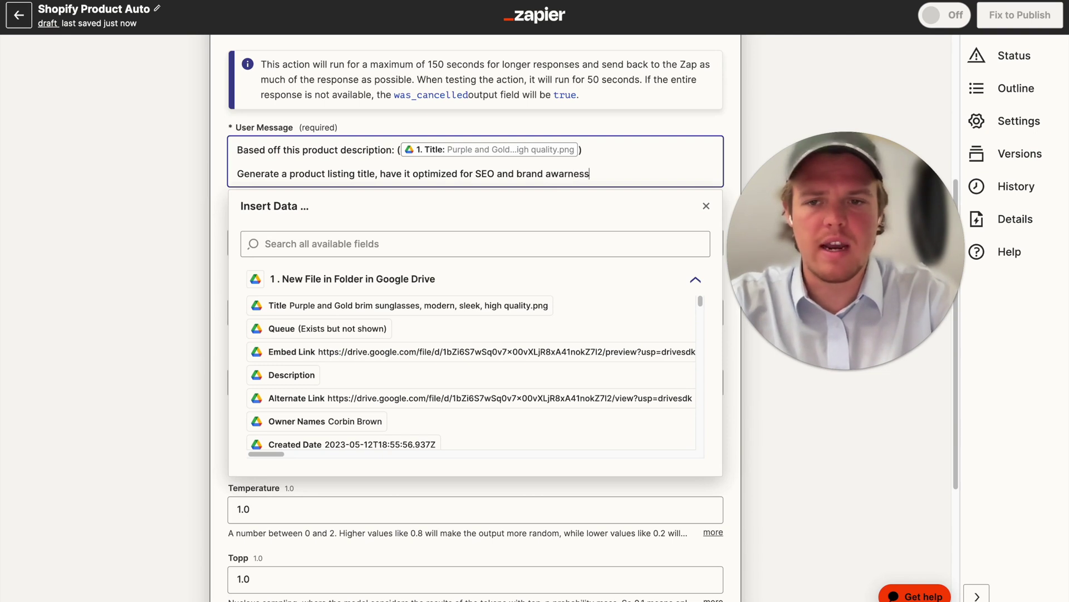
text(arness)
key(Return)
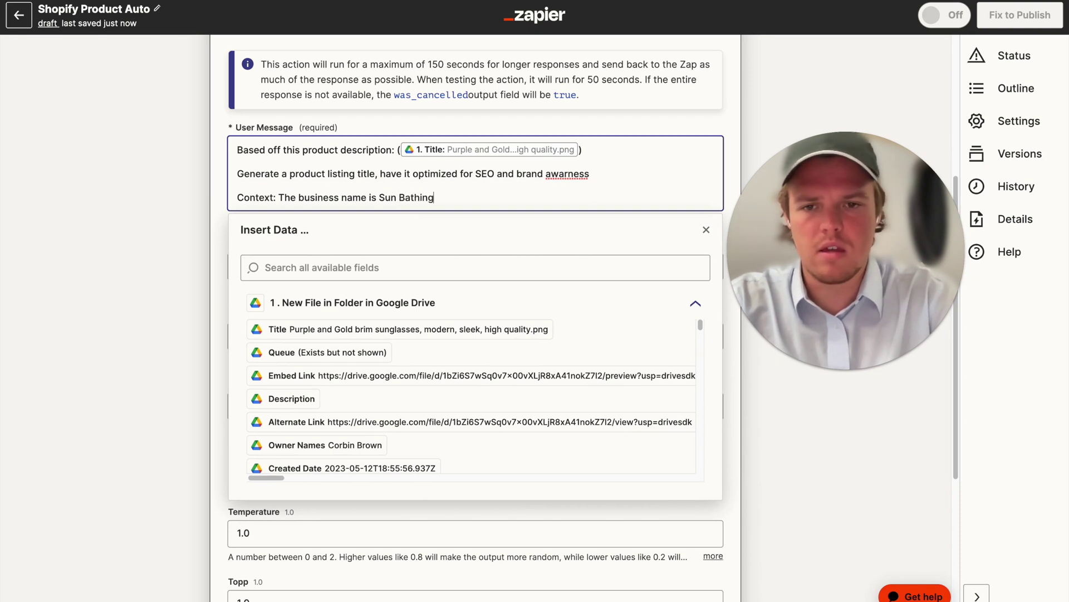
- End the business context line with a period after 'Sun Bathing Co'
text(.)
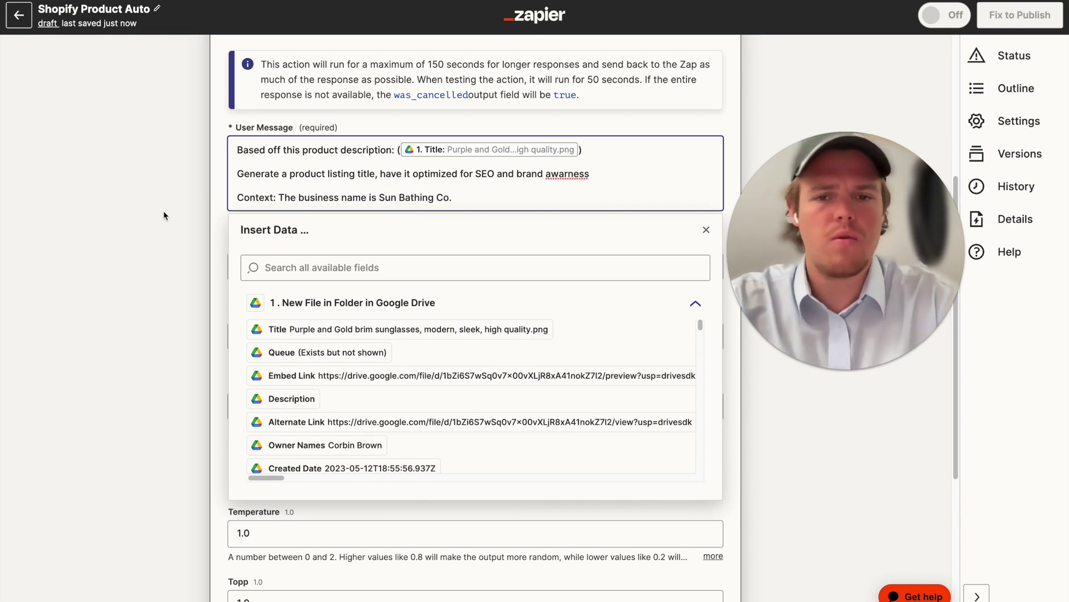
click(163, 211)
scroll(308, 259, down, 1)
scroll(324, 253, down, 3)
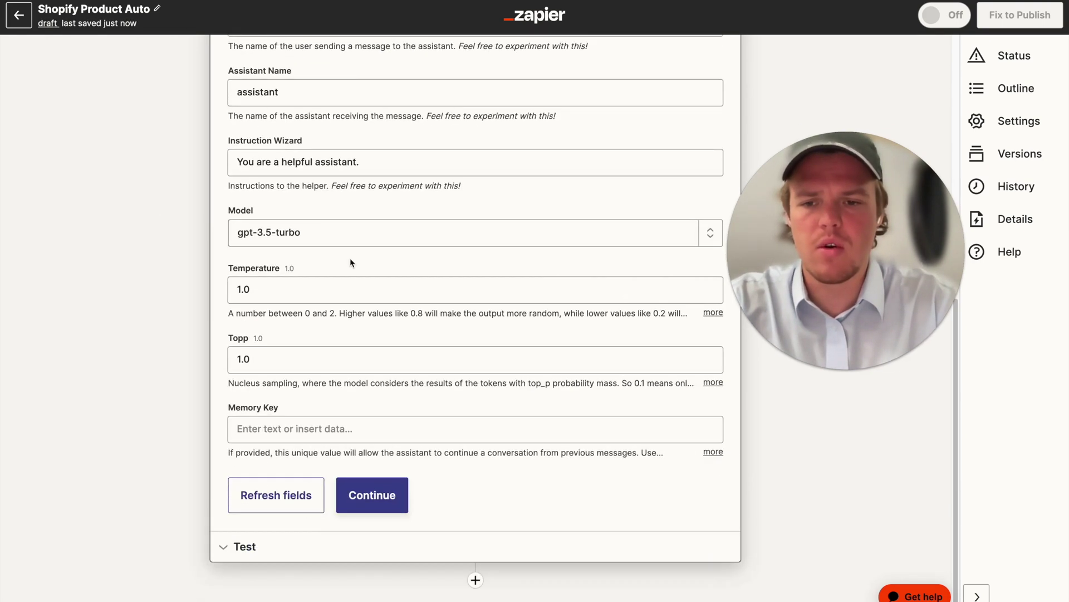
- Switch the ChatGPT model to gpt-4 and review the remaining conversation settings
click(713, 237)
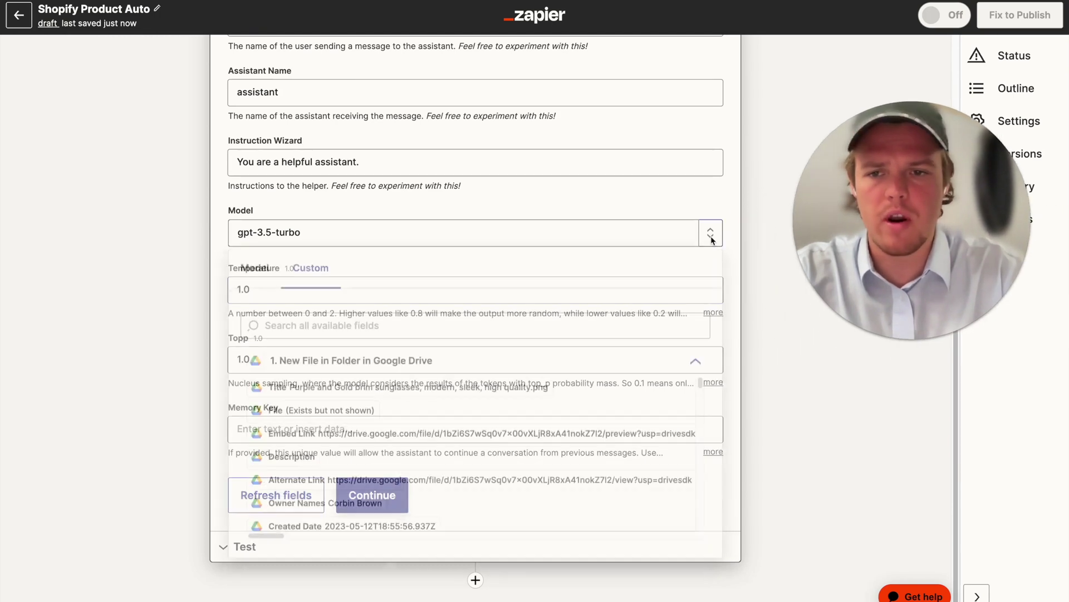
click(260, 277)
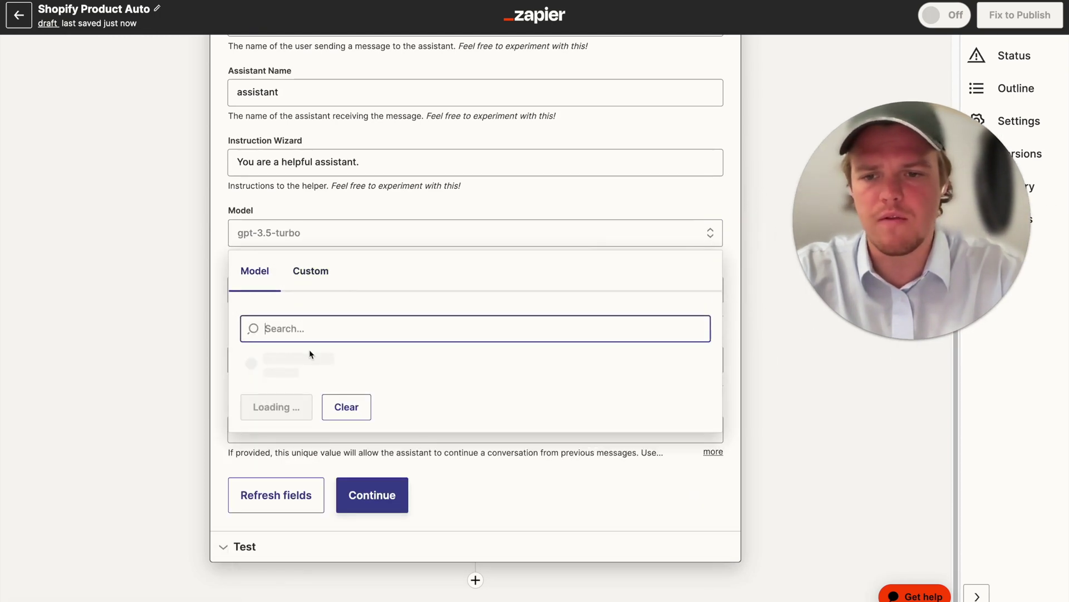
click(329, 443)
click(309, 475)
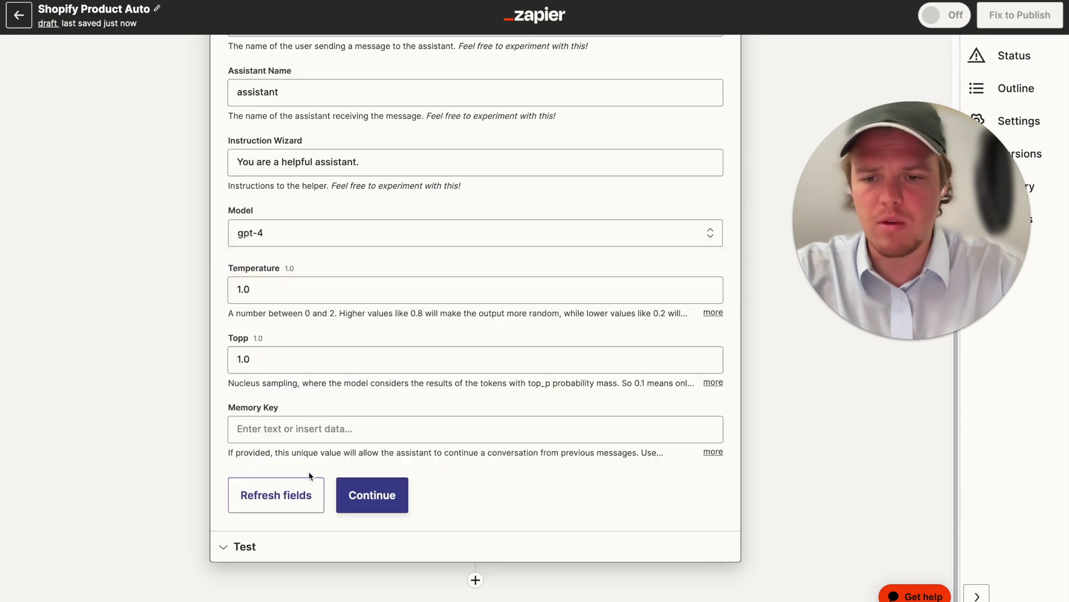
scroll(148, 285, up, 5)
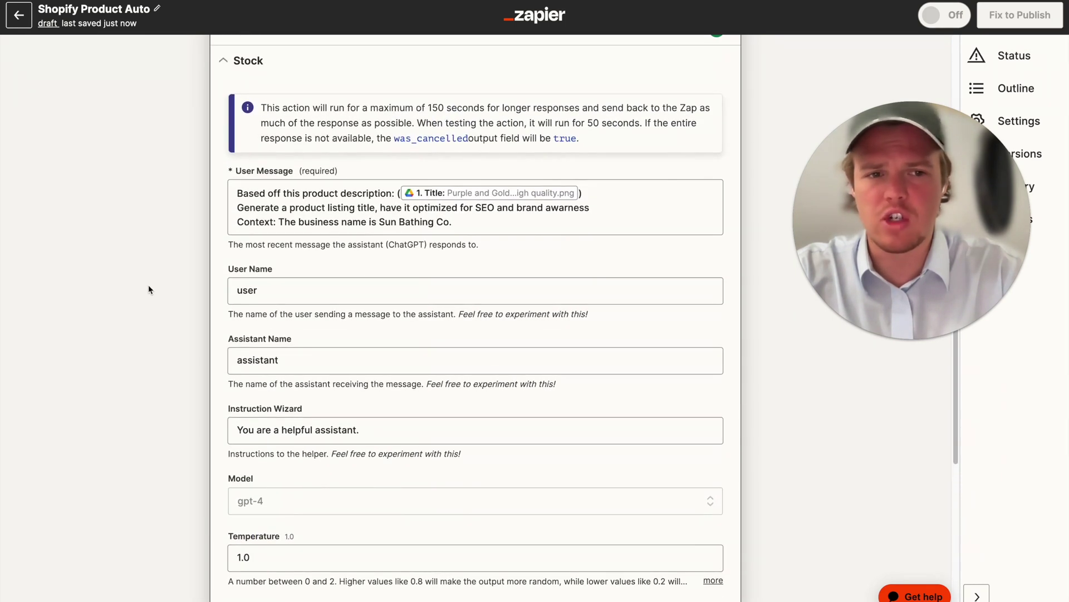
drag(900, 235, 747, 243)
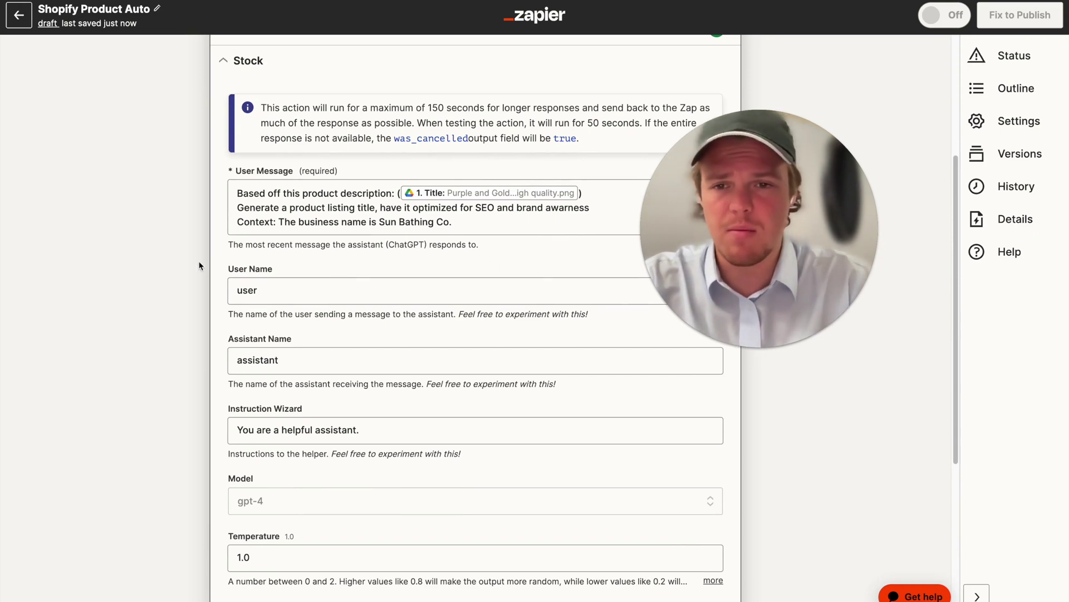
scroll(195, 268, down, 3)
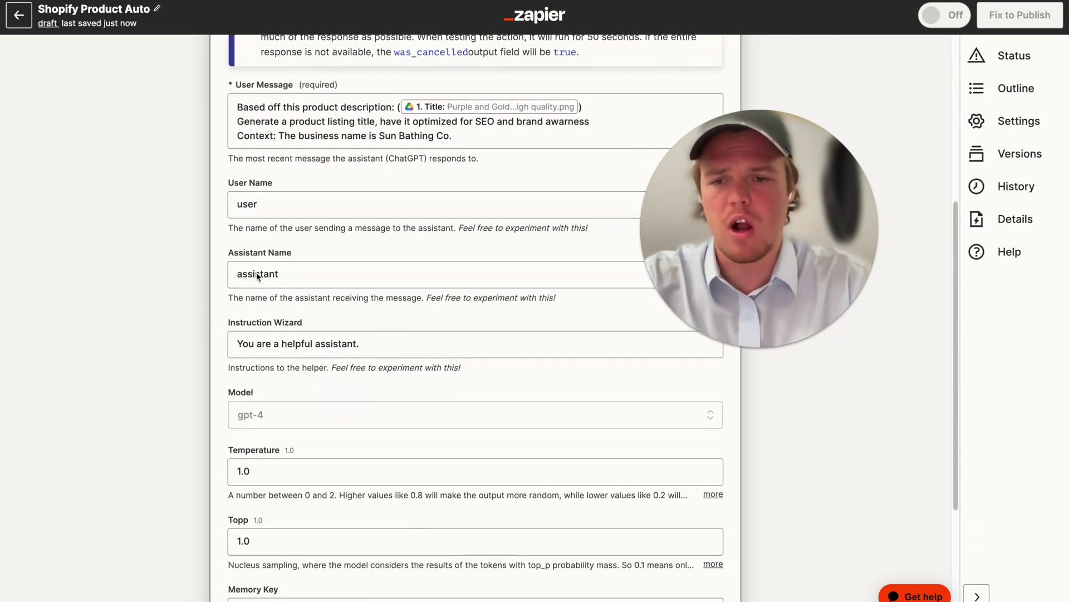
scroll(258, 276, down, 5)
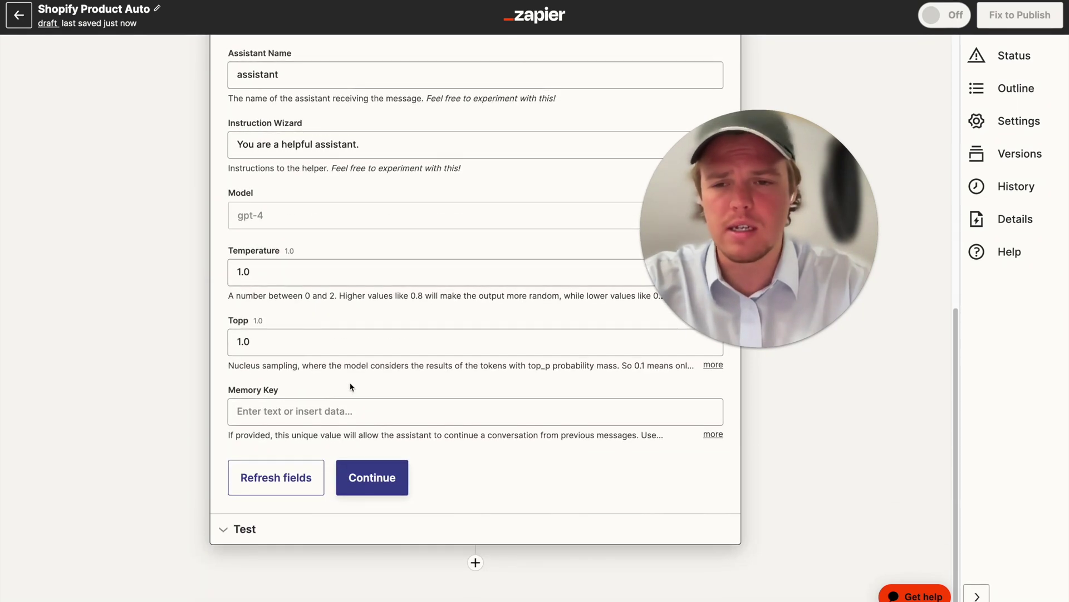
click(344, 412)
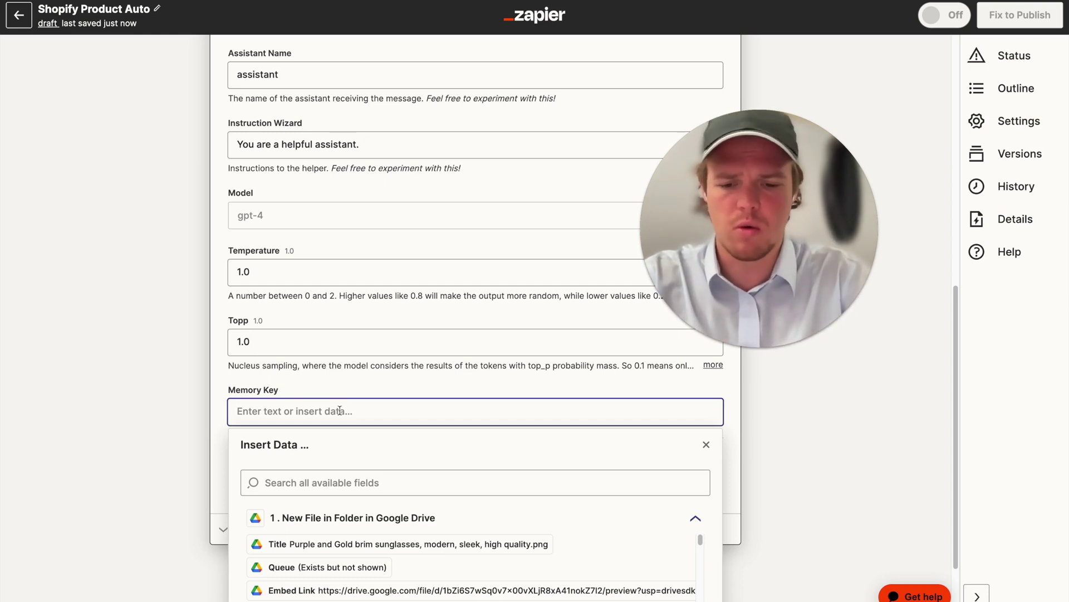
- Set the Memory Key to 'producttitle' and continue to testing
text(productti)
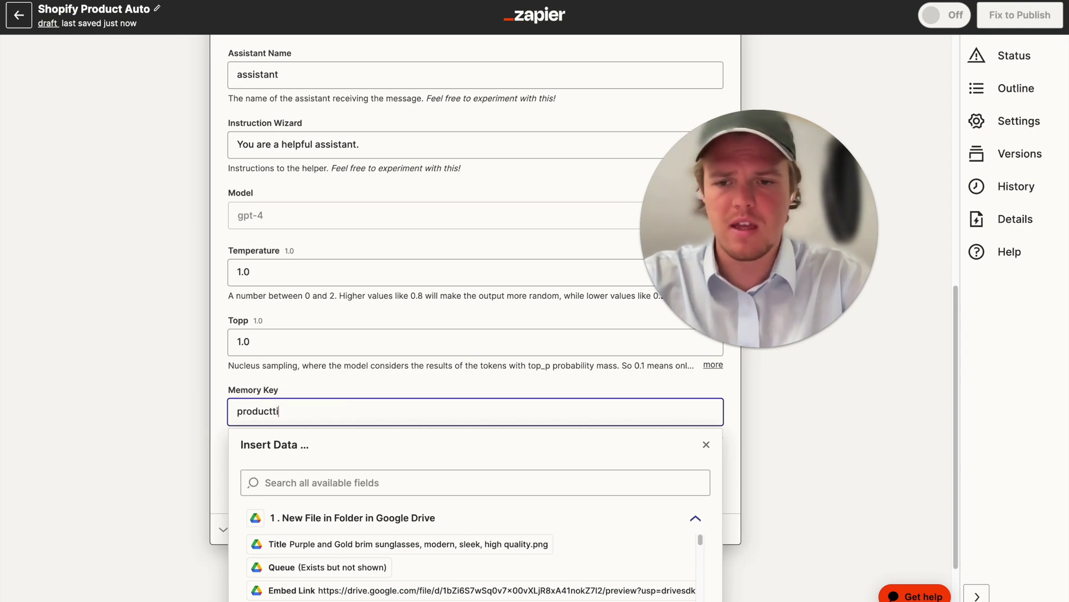
text(tle)
click(162, 393)
click(392, 478)
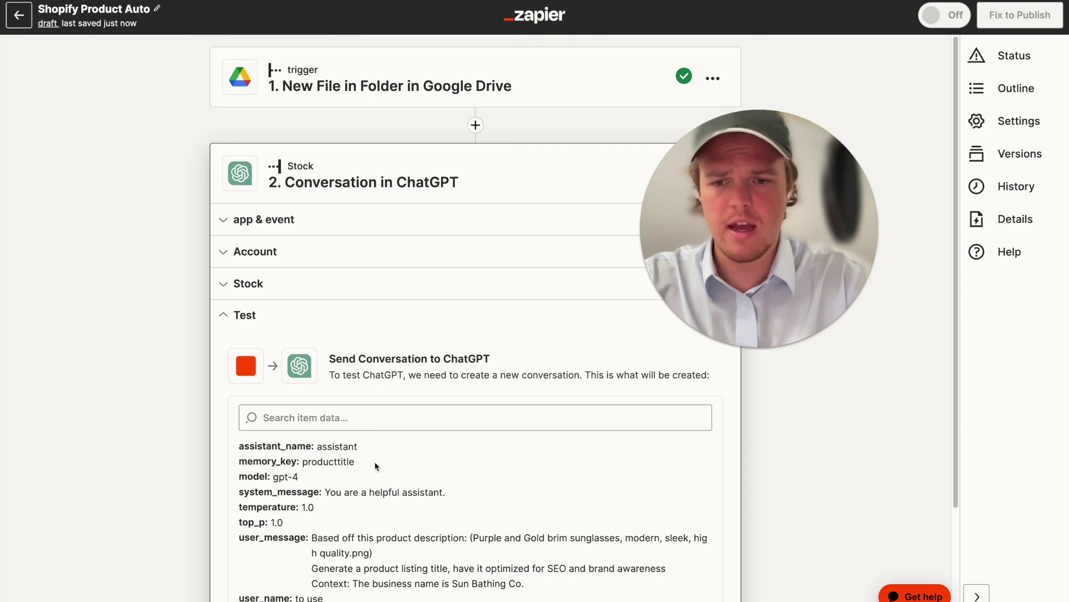
- Test the ChatGPT step and review the generated Sun Bathing Co. sunglasses listing title
click(368, 522)
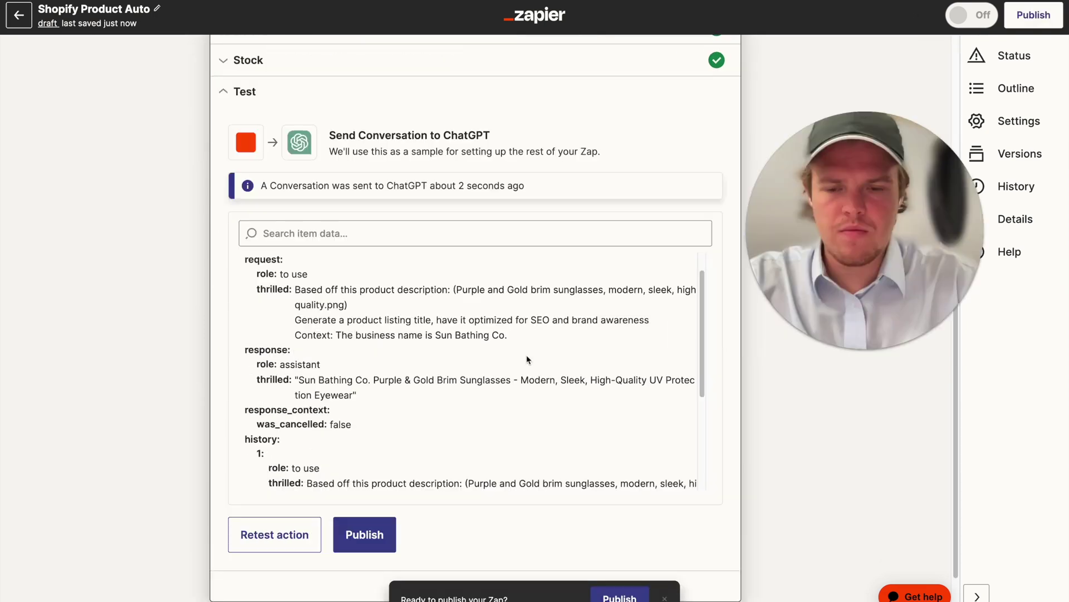
scroll(526, 356, down, 1)
scroll(527, 357, down, 1)
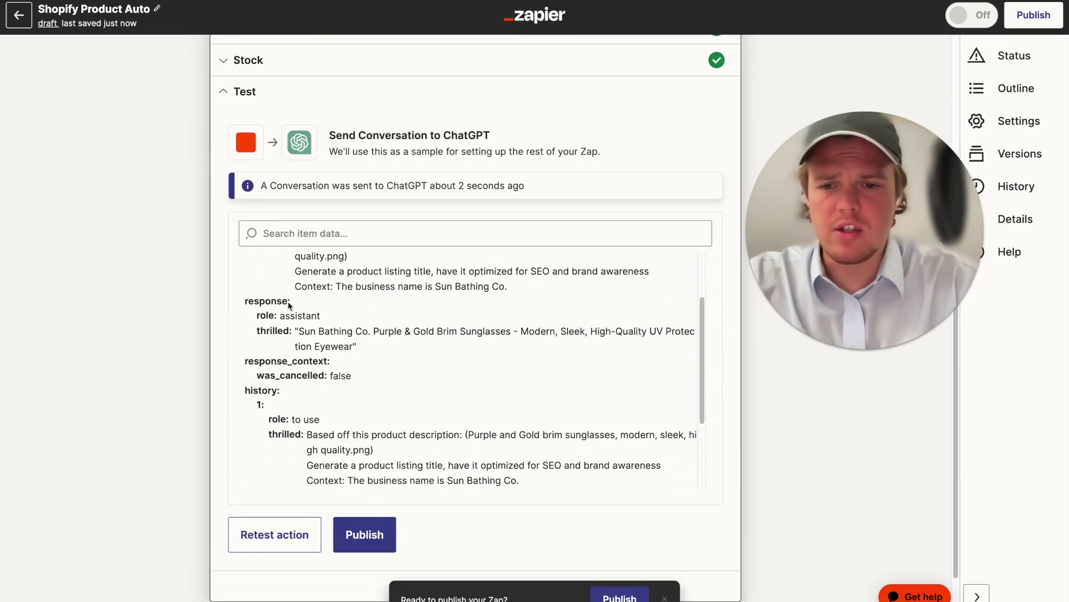
scroll(193, 333, down, 2)
scroll(364, 312, down, 3)
scroll(365, 314, up, 4)
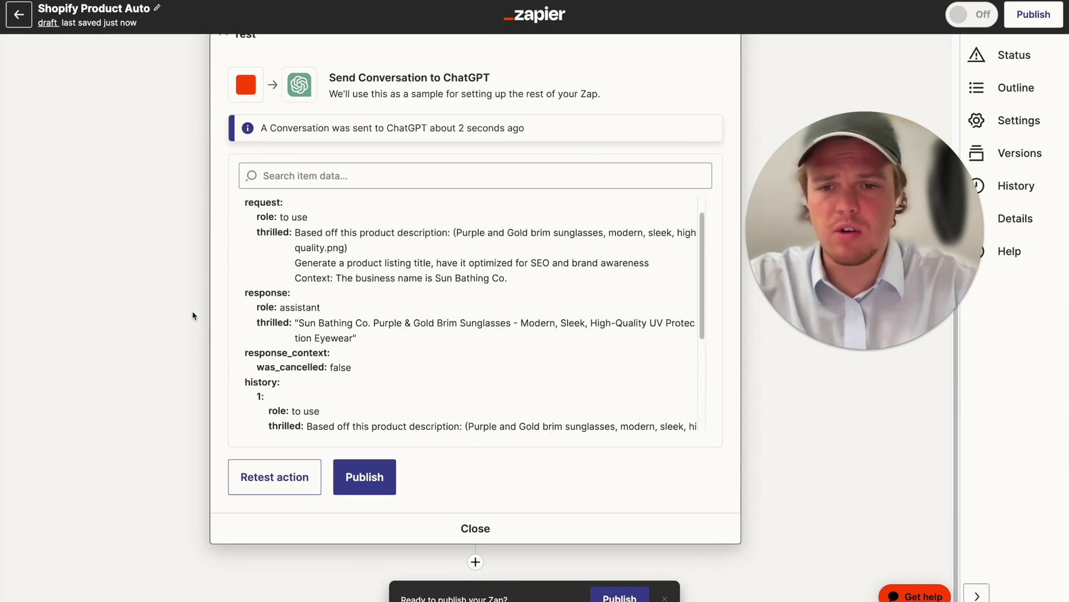
click(475, 562)
- Make step 3 a Formatter by Zapier Text action
text(form)
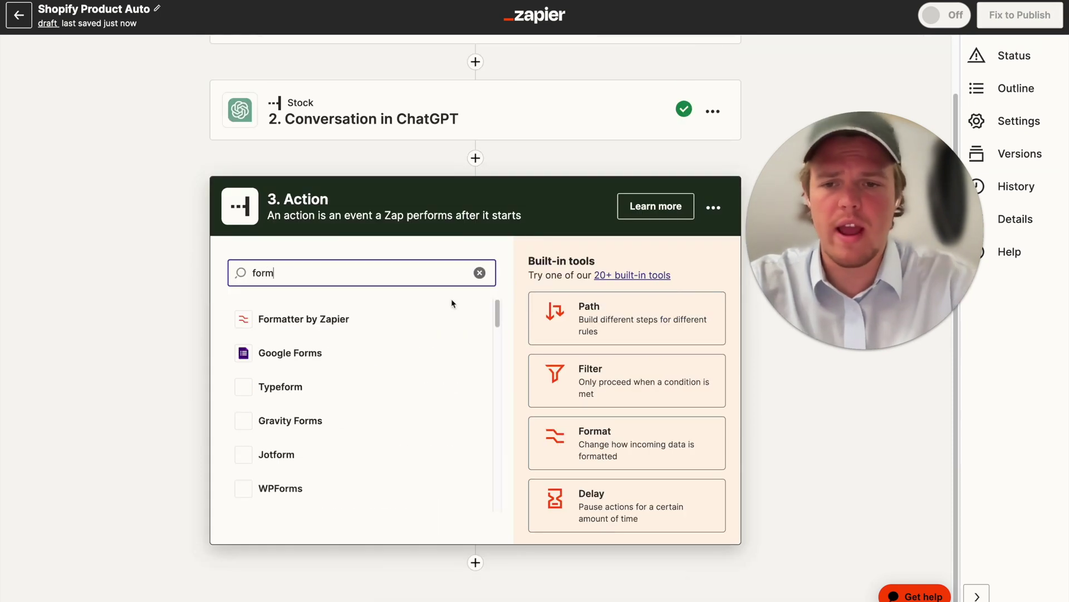
click(312, 248)
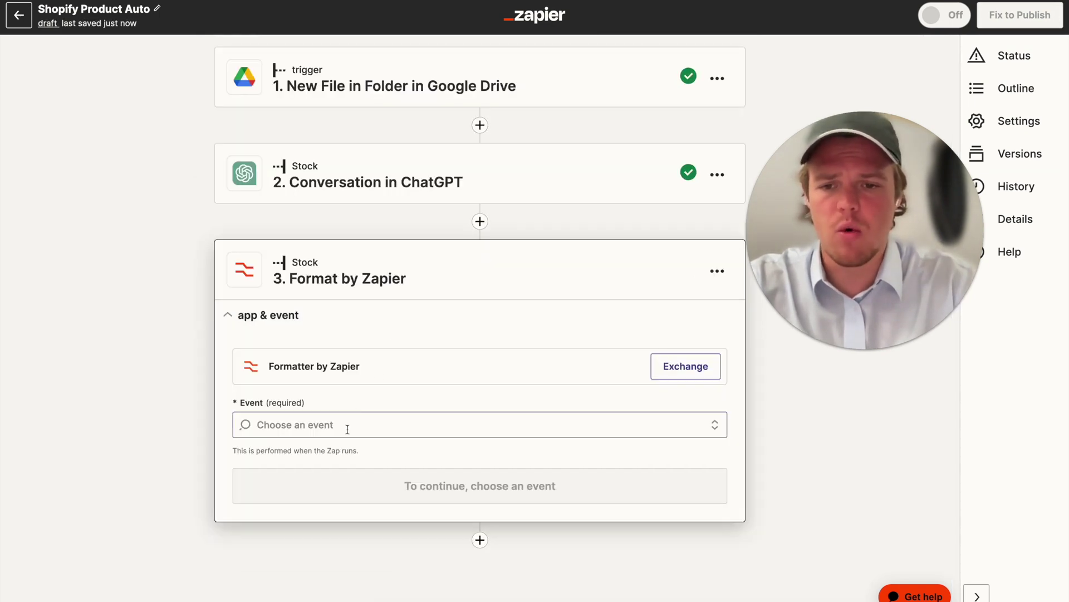
click(346, 424)
click(302, 550)
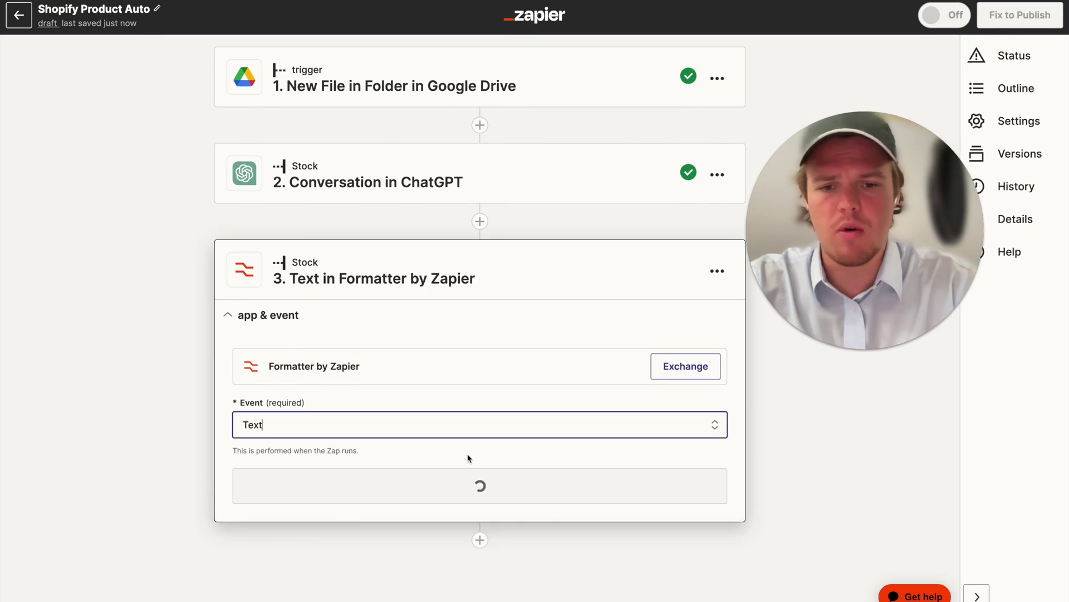
click(475, 485)
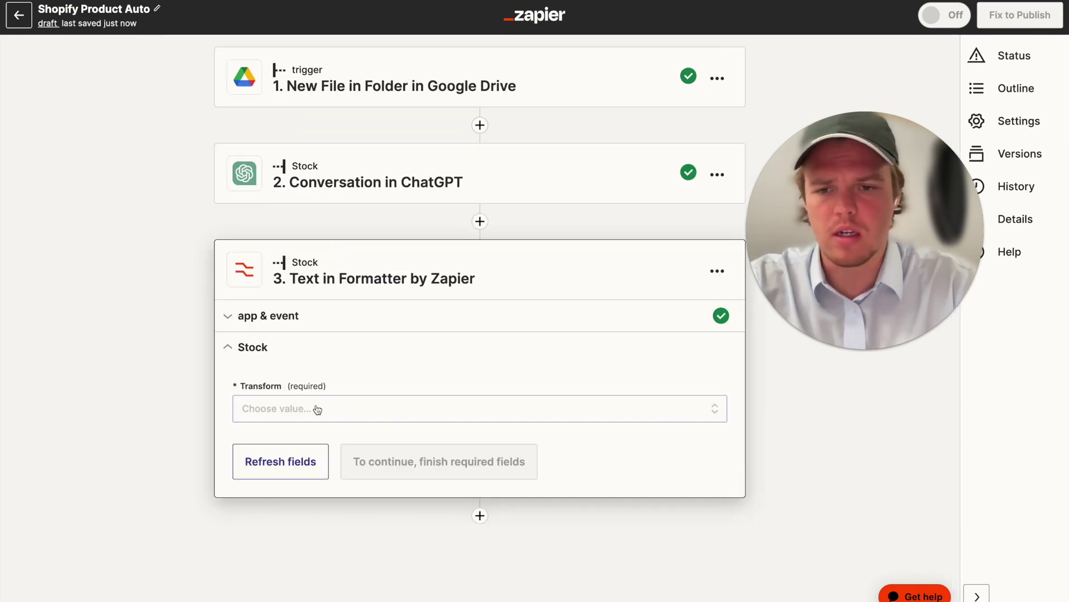
- Configure a Replace transform on ChatGPT's response message, finding the " quotation mark
click(343, 415)
scroll(359, 479, down, 5)
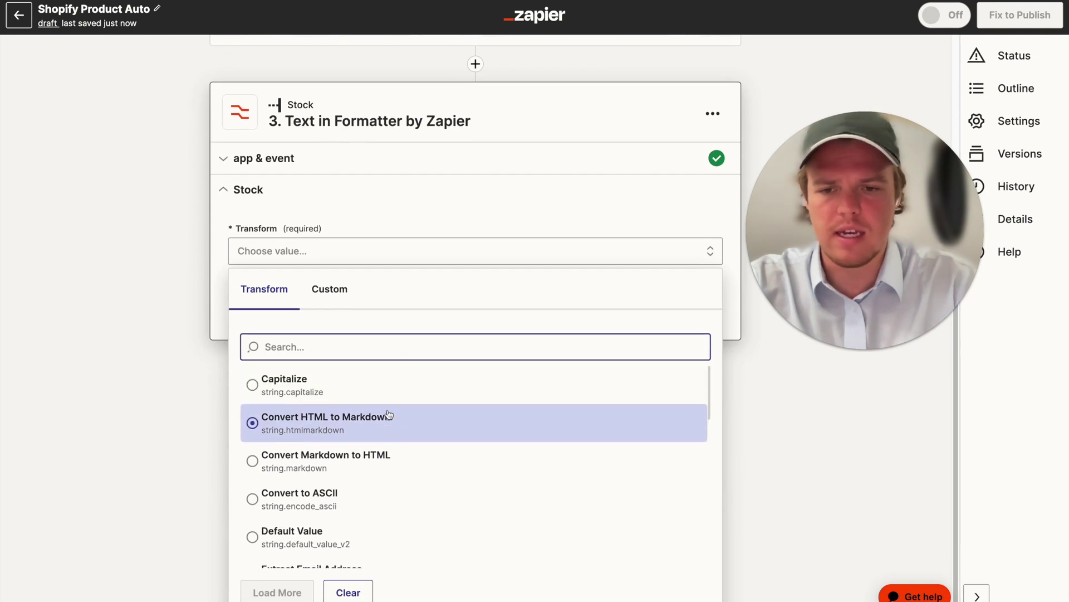
text(repl)
click(320, 544)
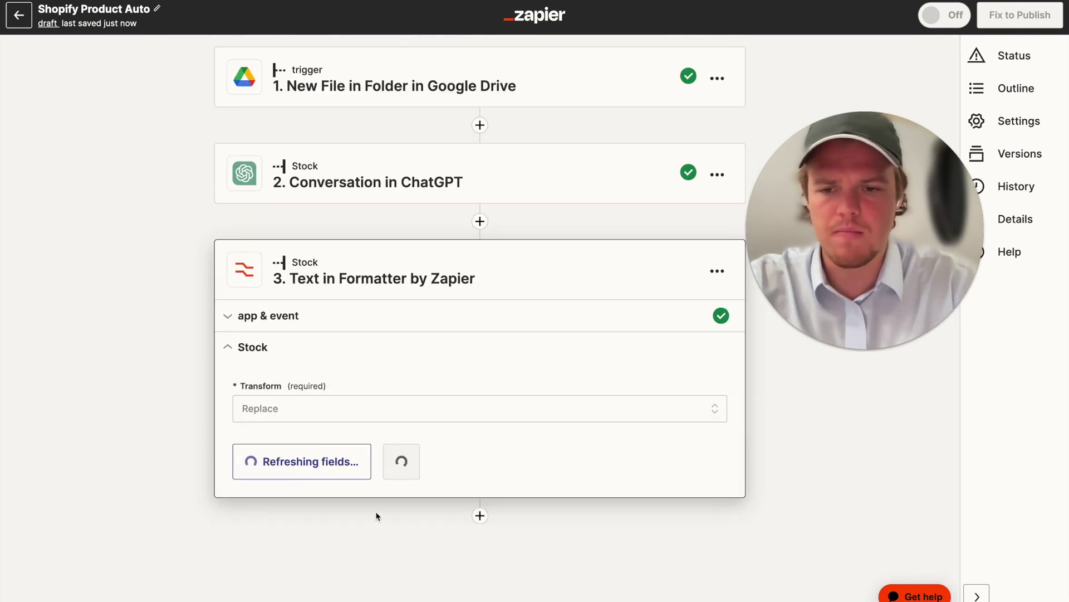
click(390, 356)
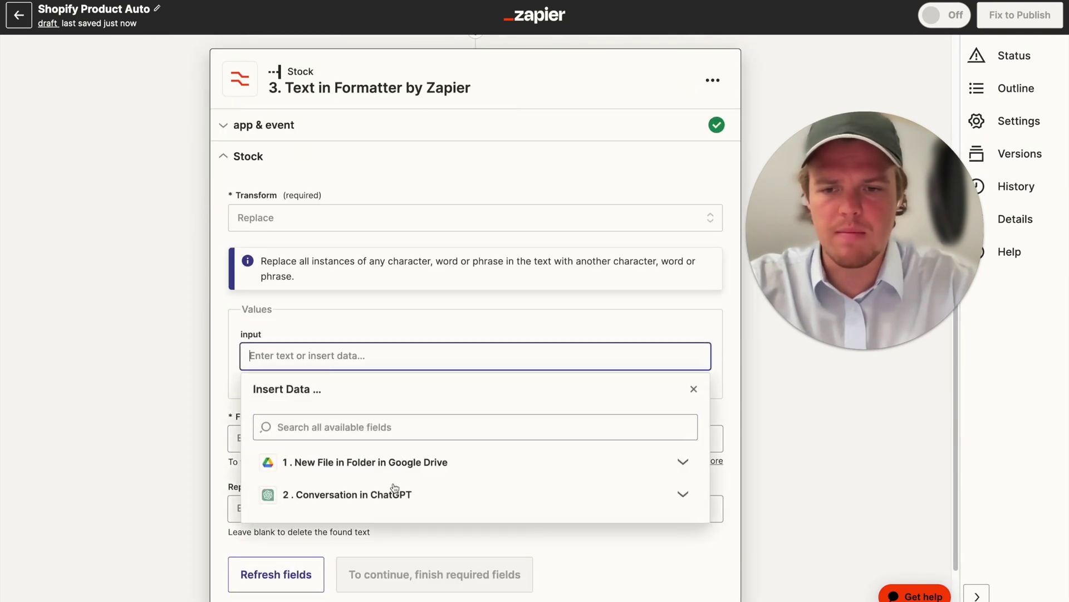
click(410, 437)
scroll(410, 458, down, 3)
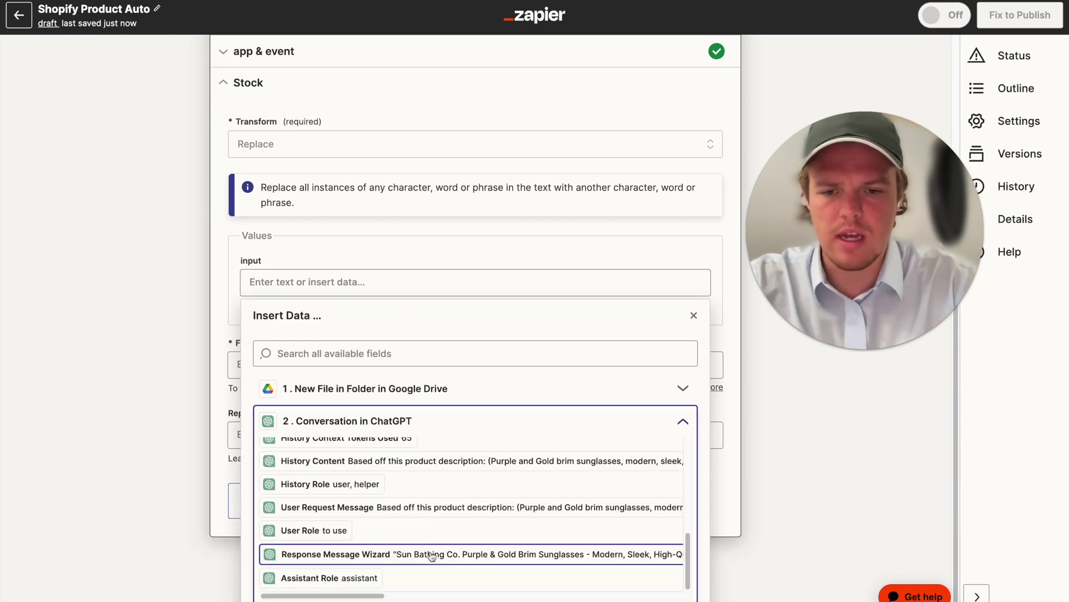
click(409, 557)
key(Tab)
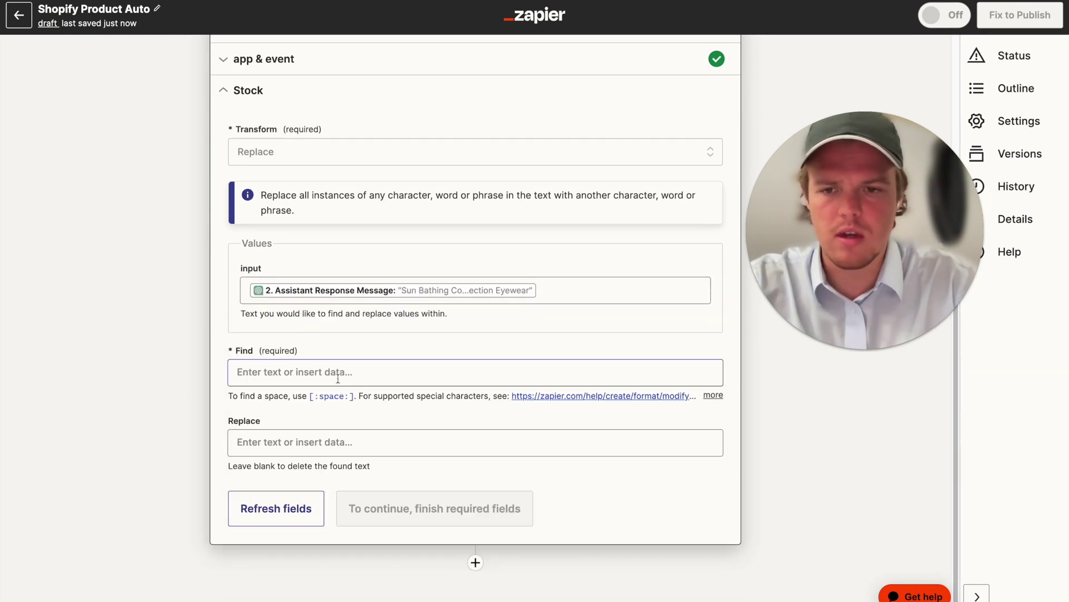
text(")
click(152, 366)
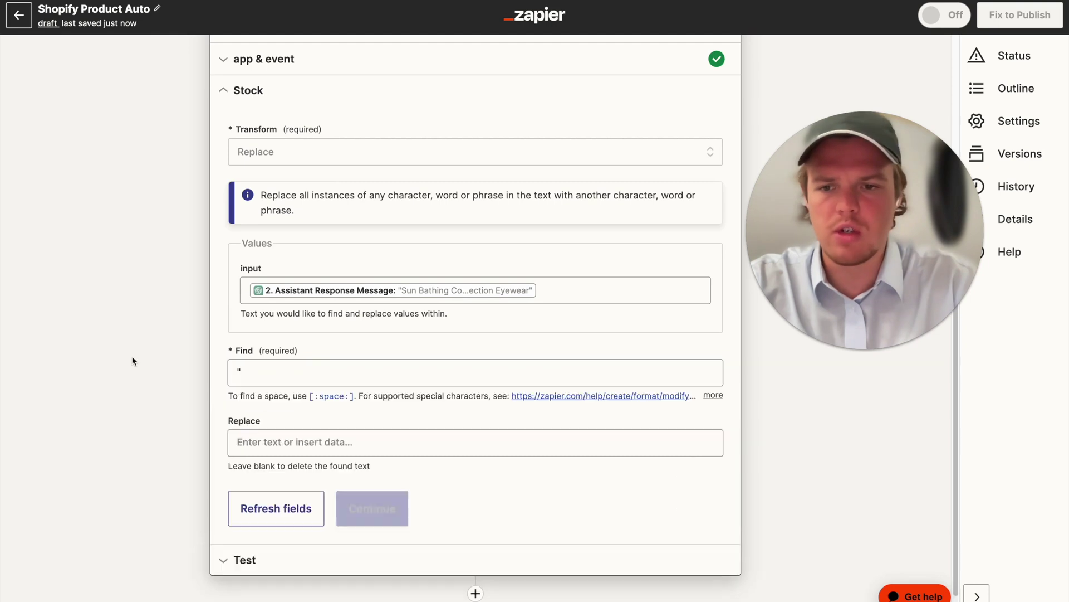
click(371, 508)
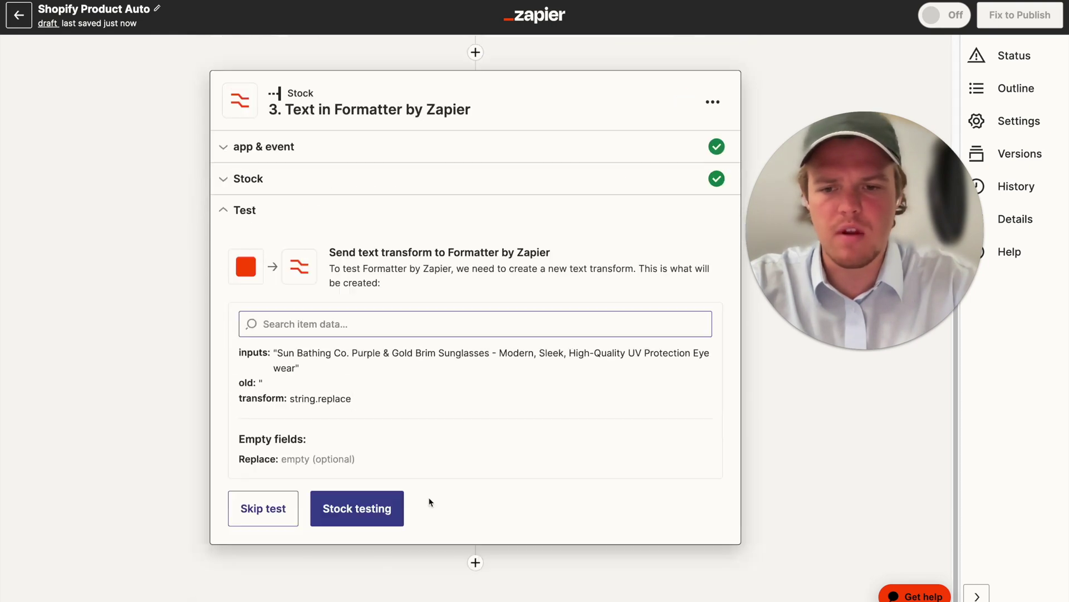
- Test the Formatter step and check the clean sunglasses title output
click(389, 508)
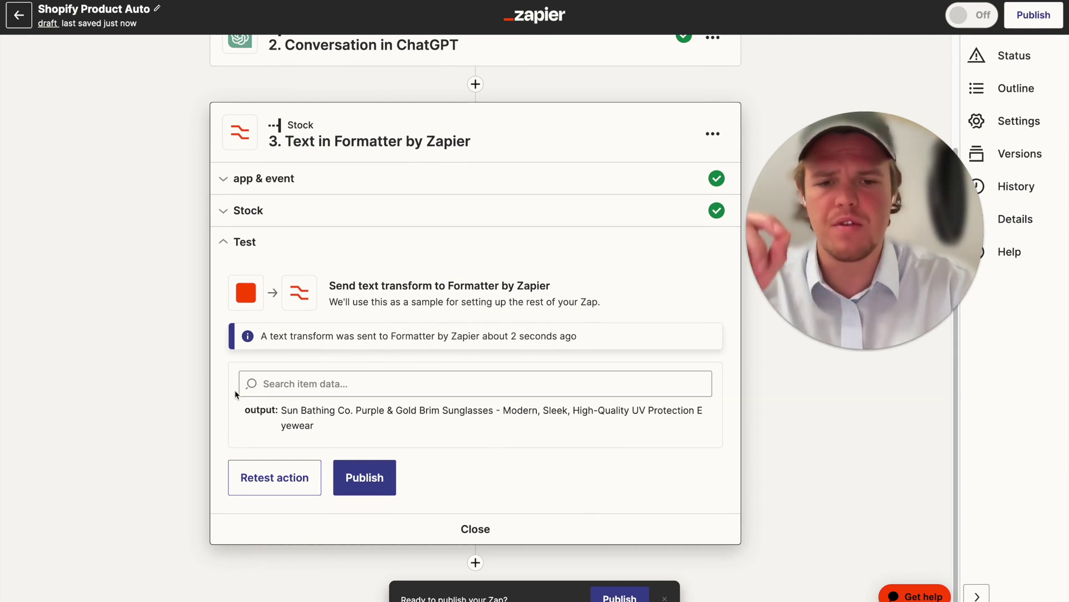
scroll(211, 414, up, 3)
scroll(206, 417, down, 3)
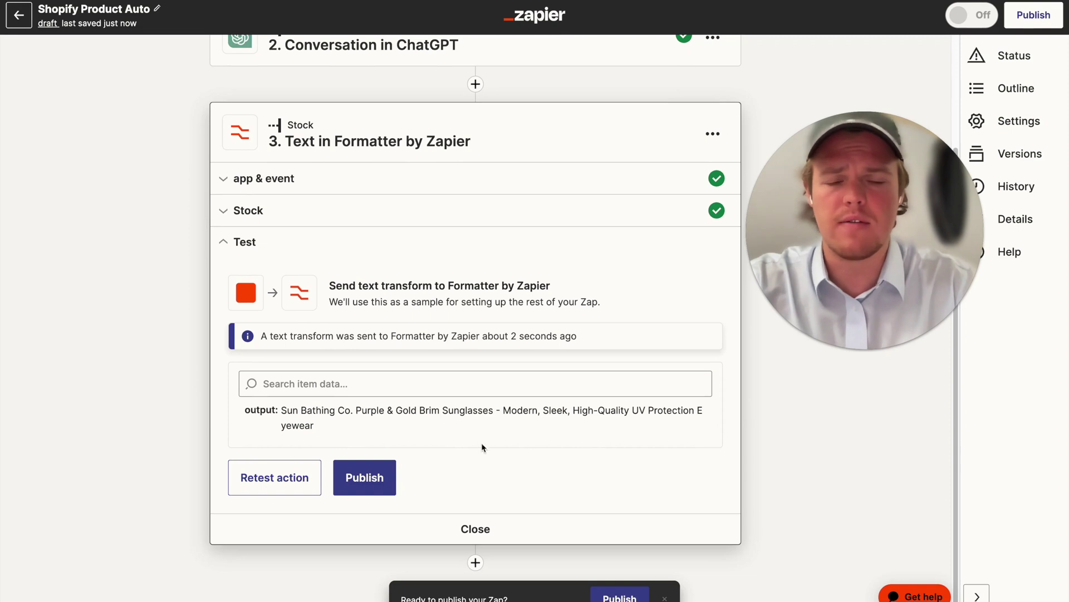
- Add step 4 as a ChatGPT Conversation action with the connected account
click(476, 562)
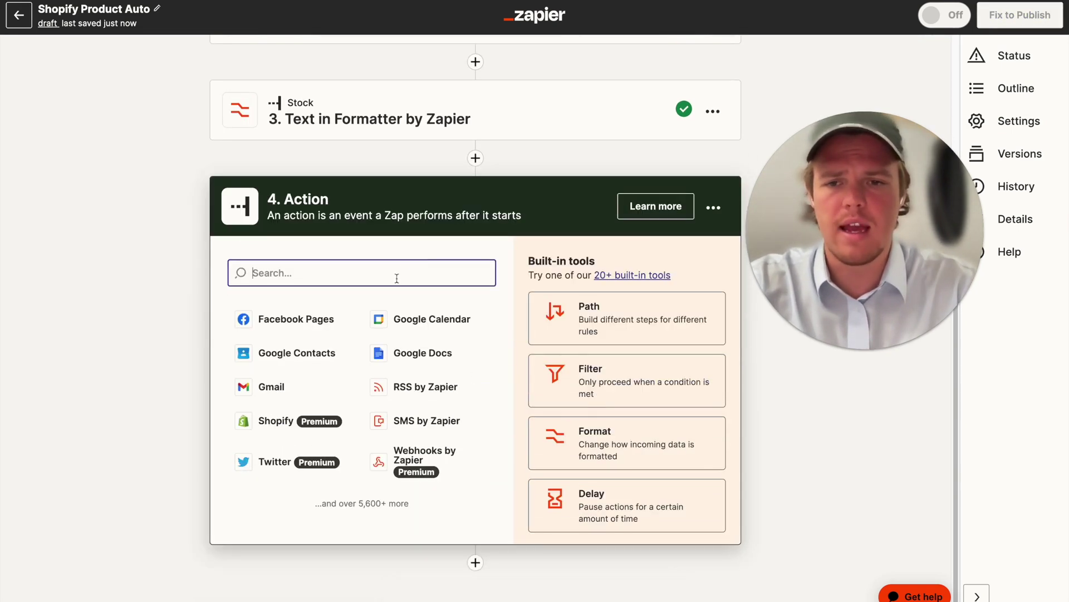
text(ch)
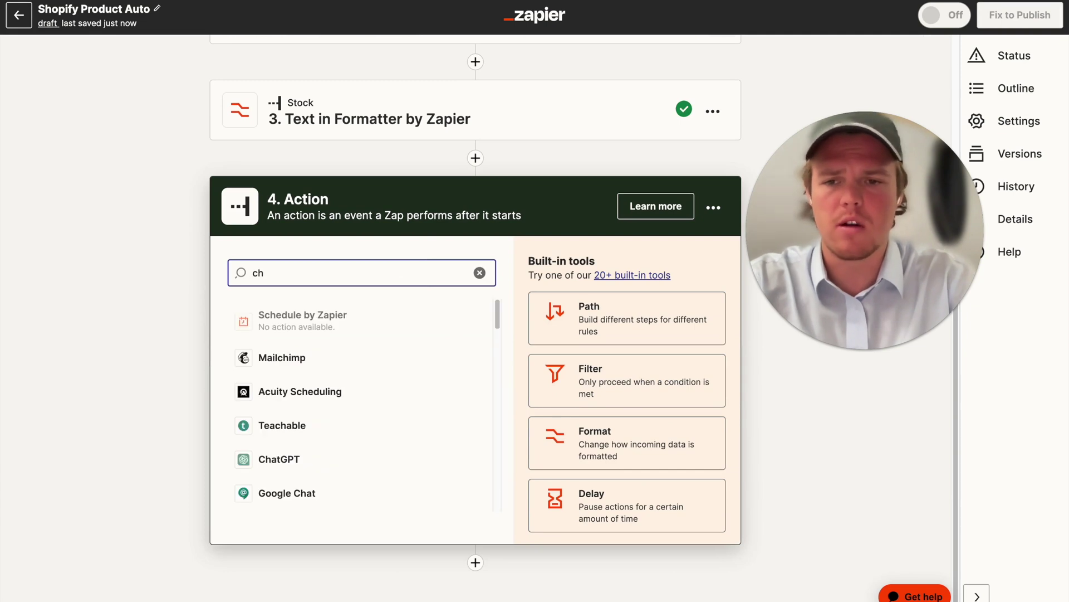
text(t)
text(gpt)
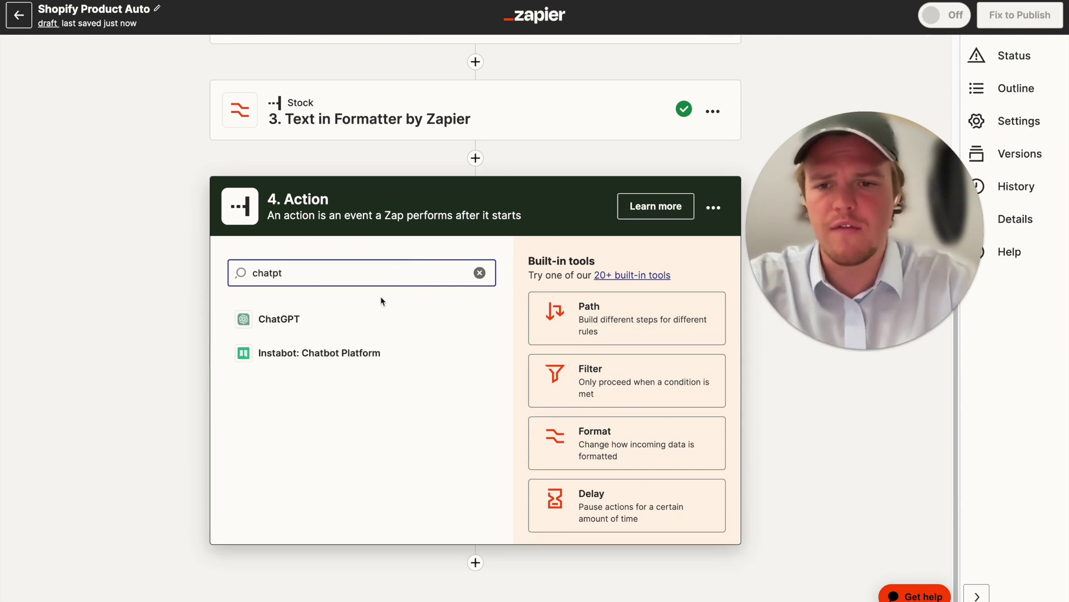
click(366, 315)
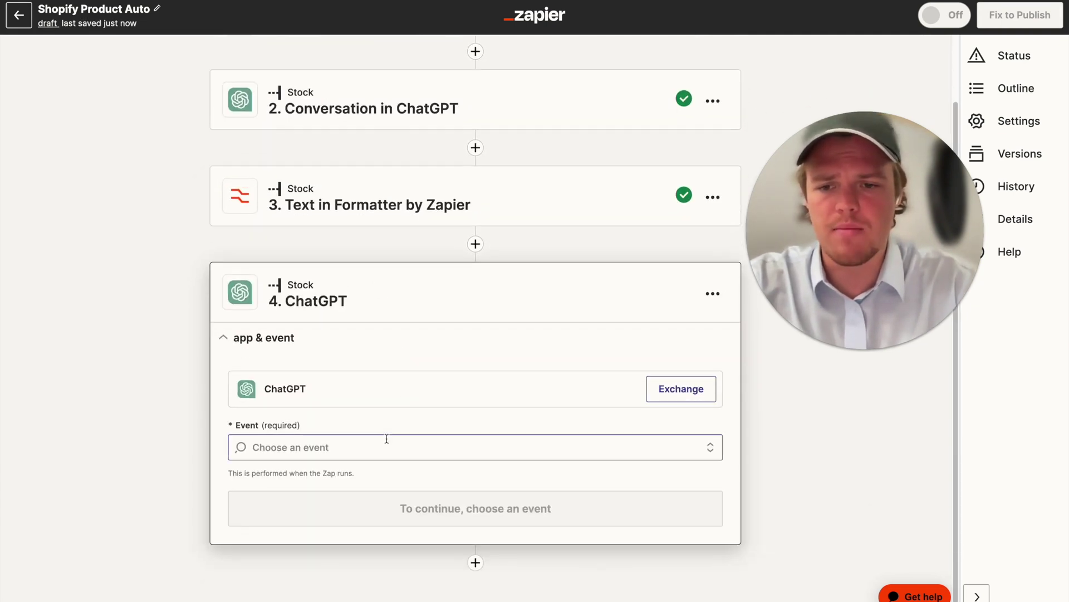
click(389, 440)
click(349, 497)
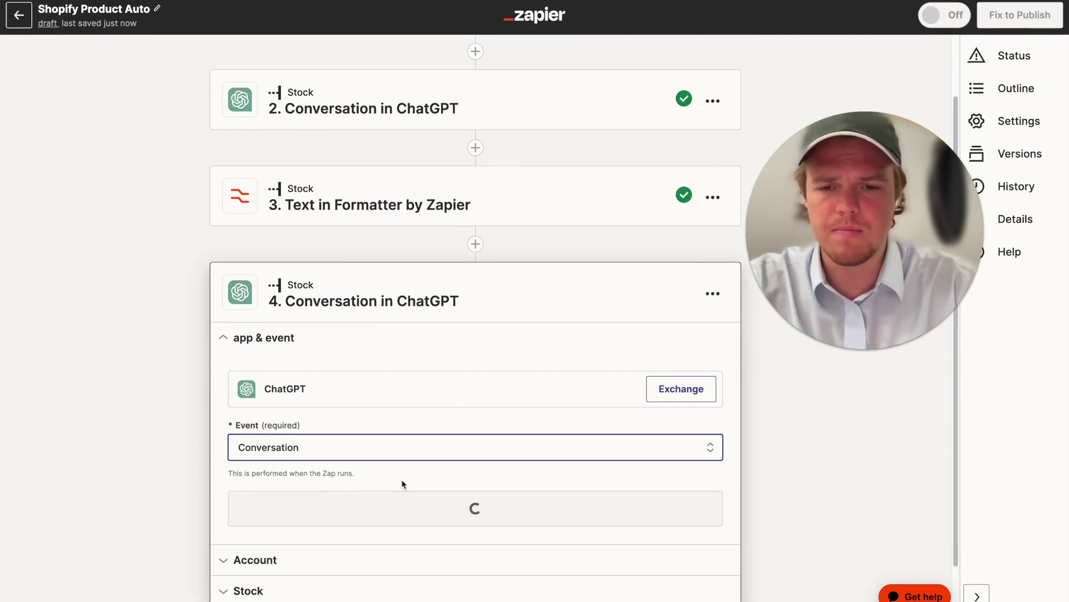
click(399, 505)
click(282, 477)
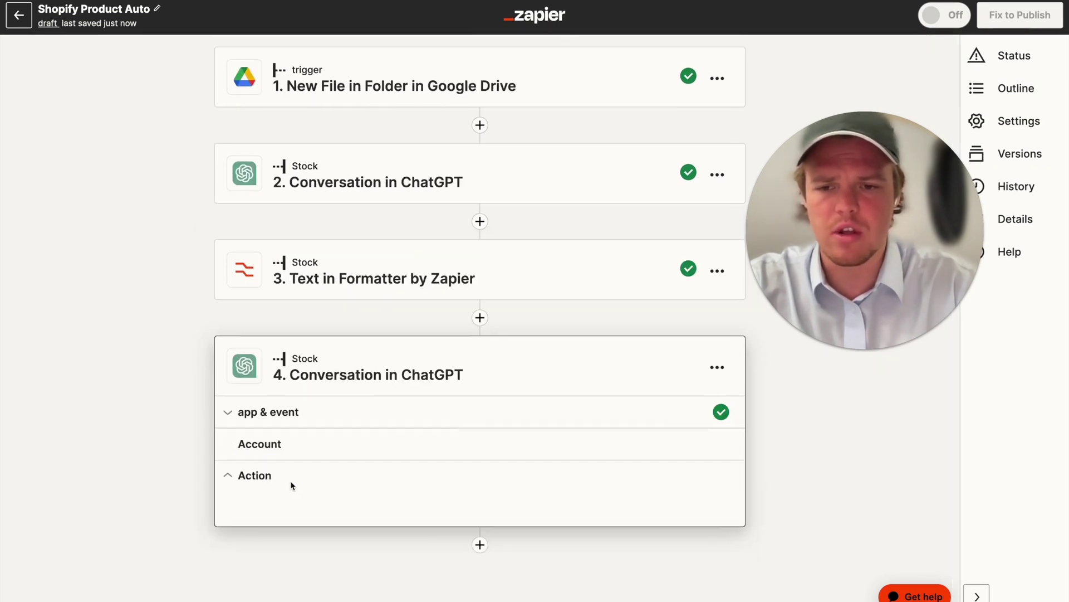
- Begin the user message with the Formatter's cleaned title inserted into the prompt
click(401, 363)
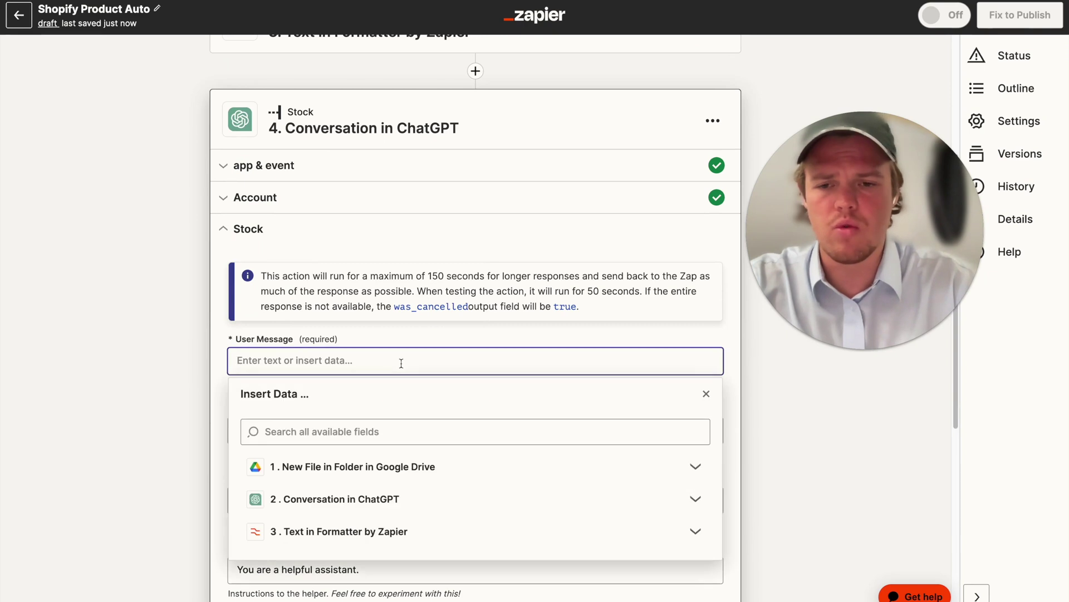
text(Based off this product title: ()
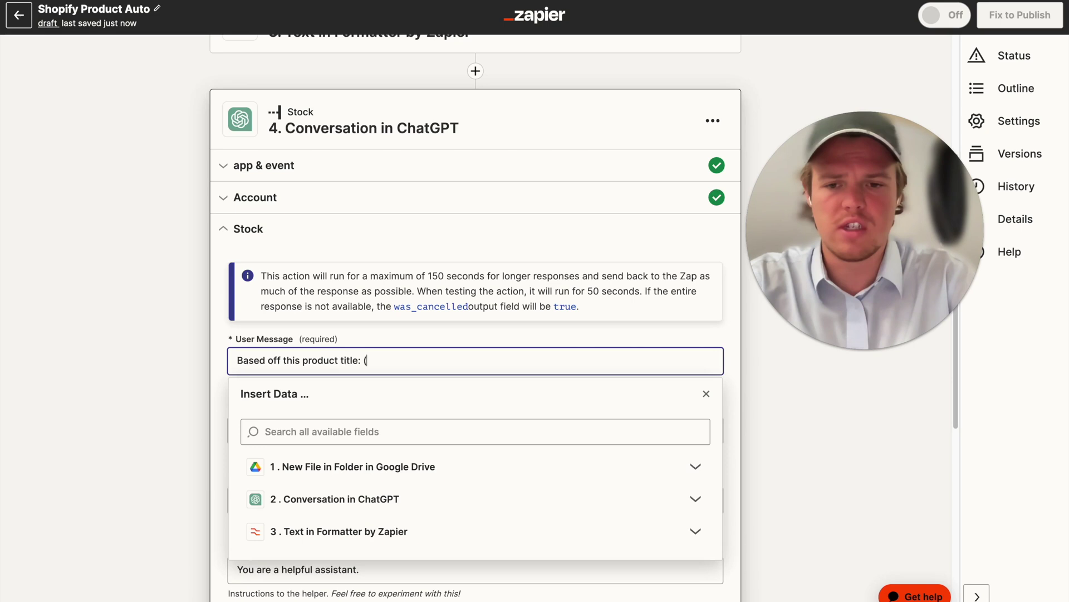
scroll(465, 377, down, 2)
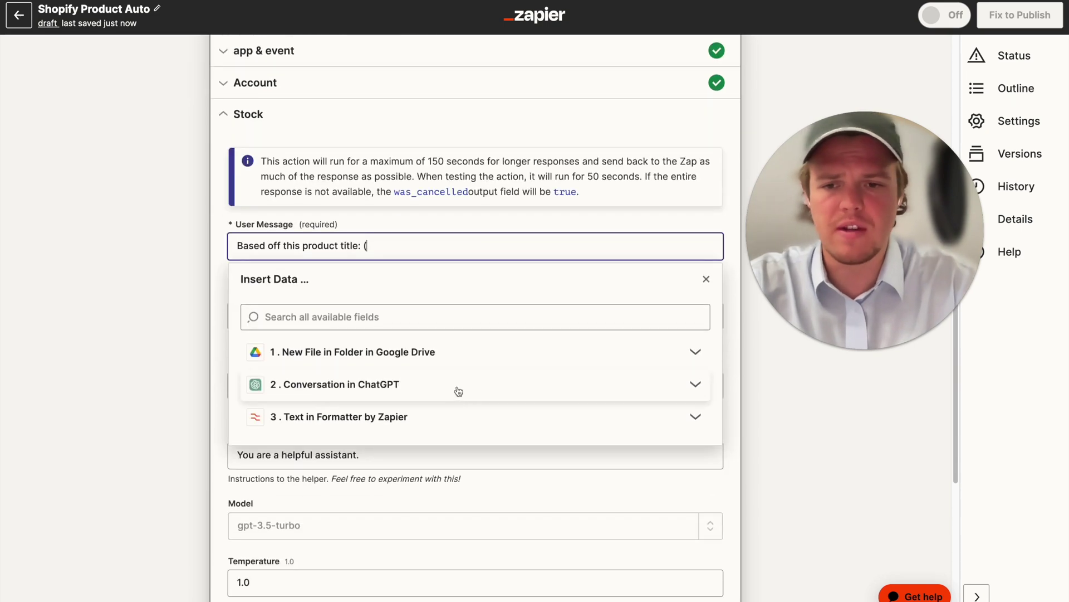
click(453, 389)
click(695, 384)
click(694, 416)
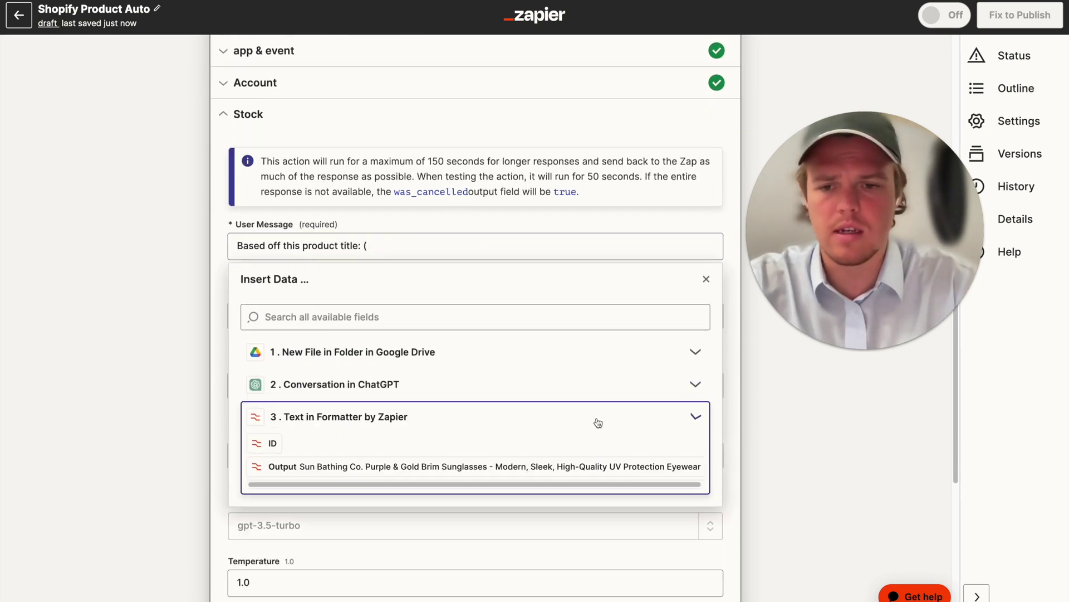
scroll(585, 412, down, 2)
click(593, 329)
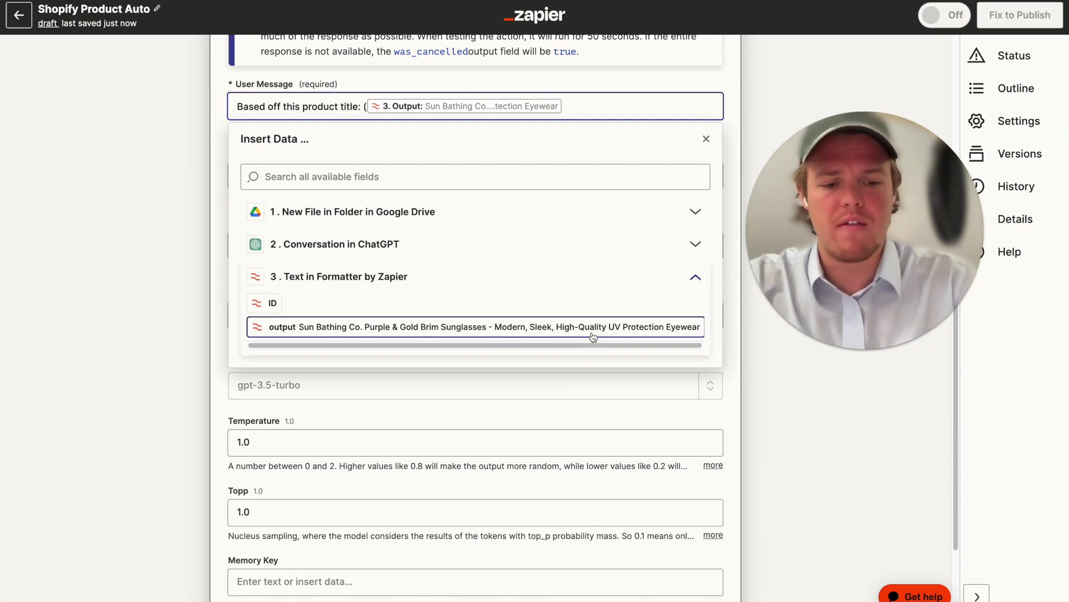
key(Return)
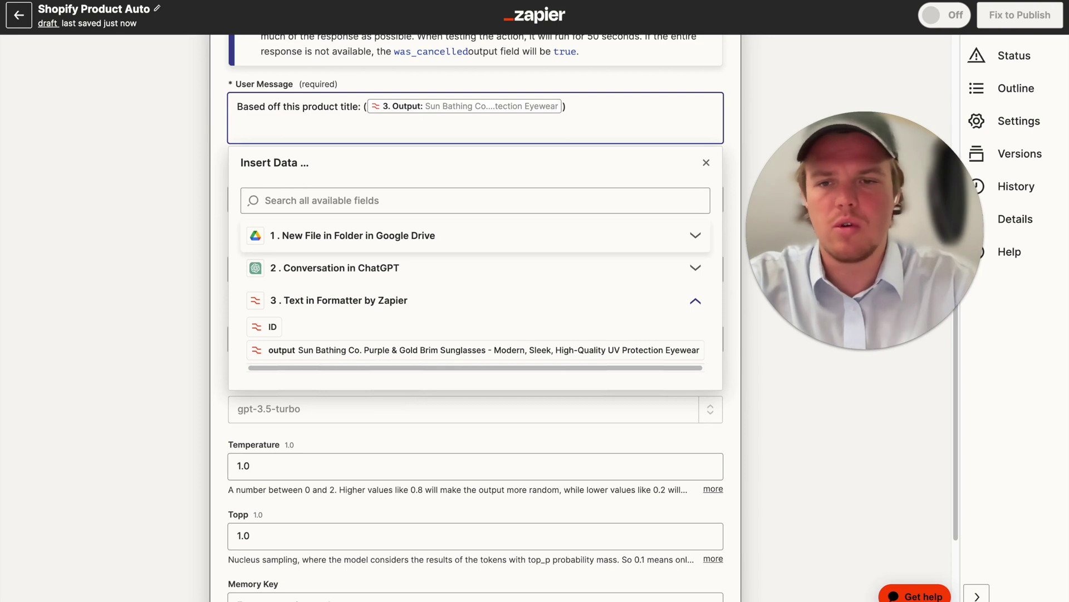
- Finish the prompt requesting a description in paragraph sentences and bullet list formatting
scroll(576, 170, up, 4)
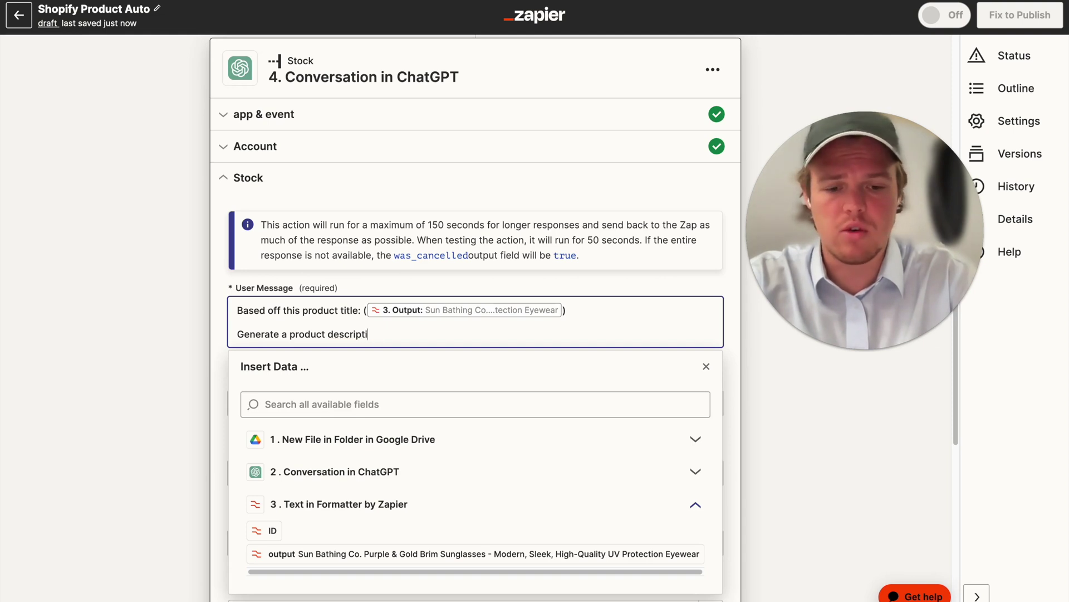
text(.)
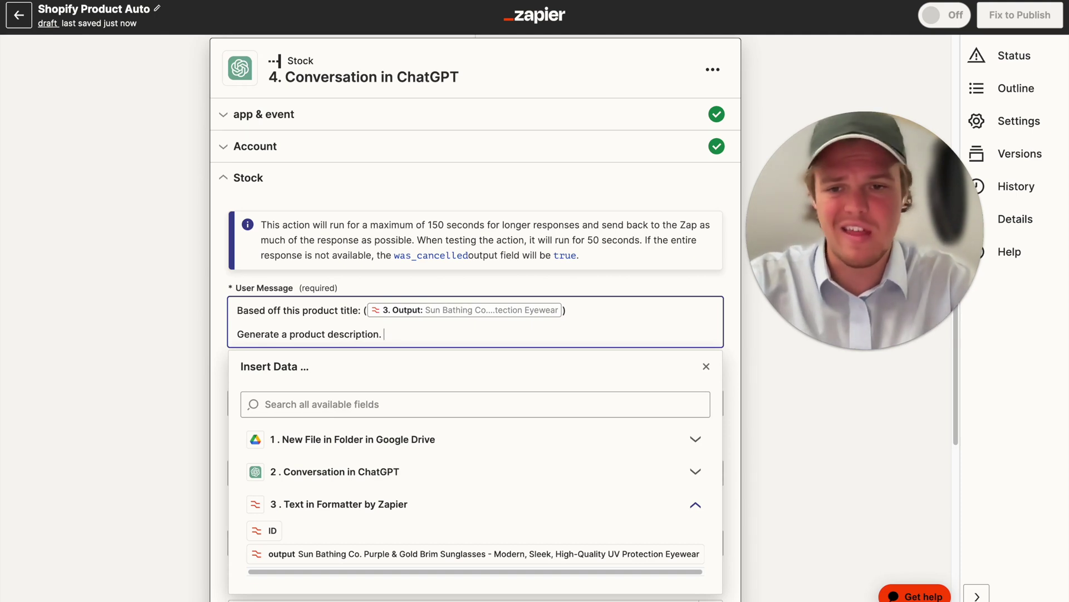
key(Return)
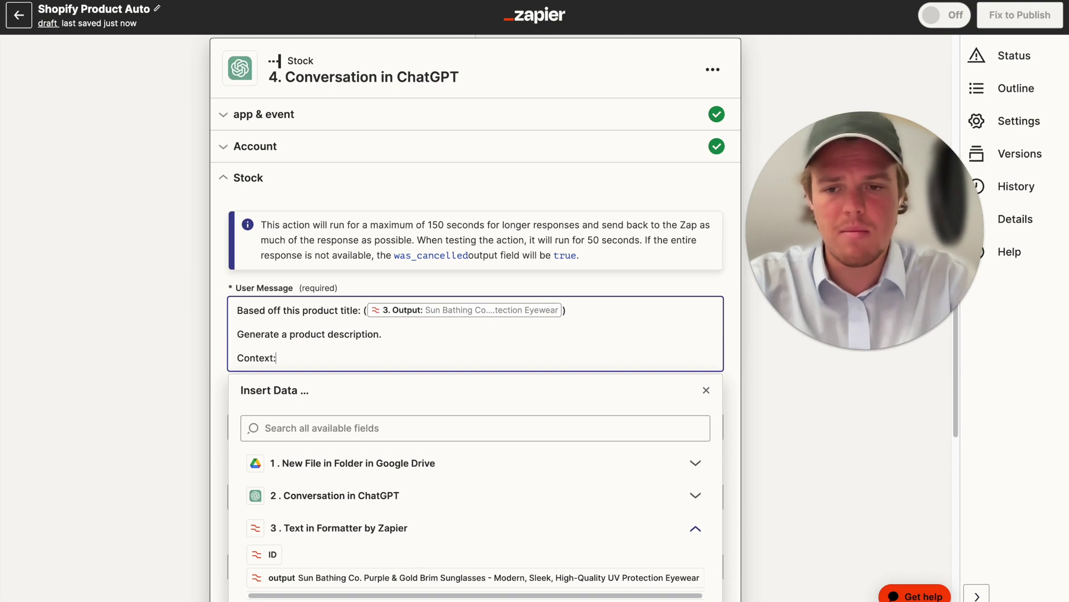
key(BackSpace)
key(BackSpace)
key(BackSpace)
key(BackSpace)
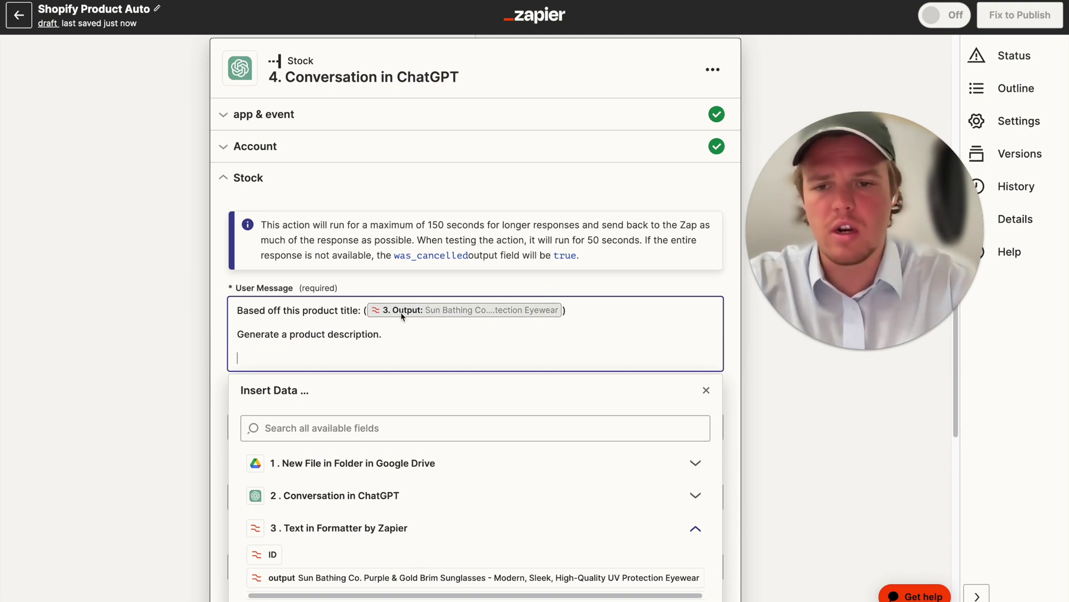
text(Parameters: U)
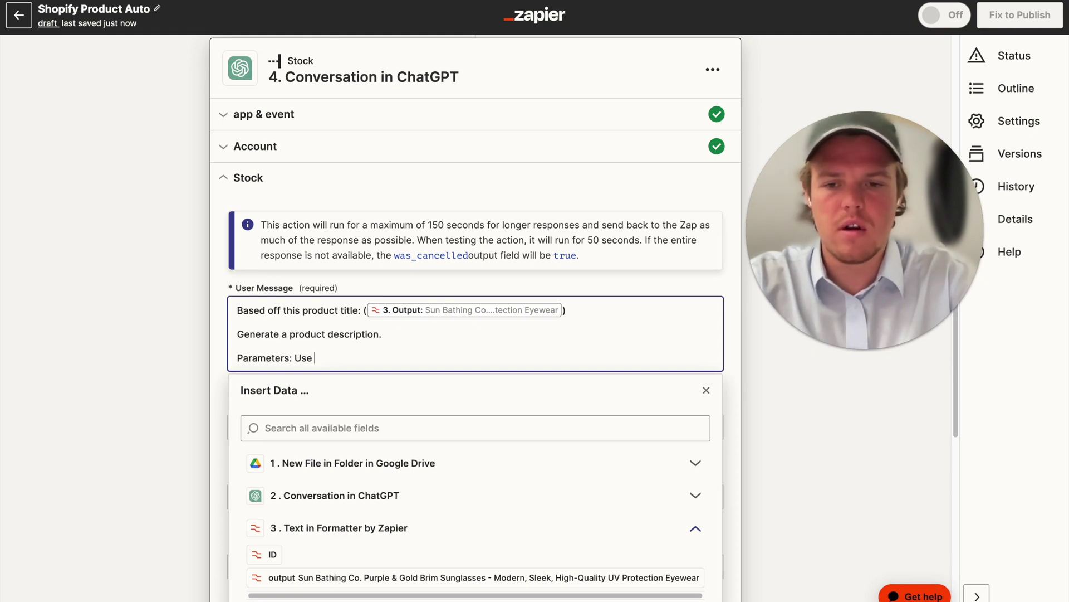
text(sentences and bullet list forma)
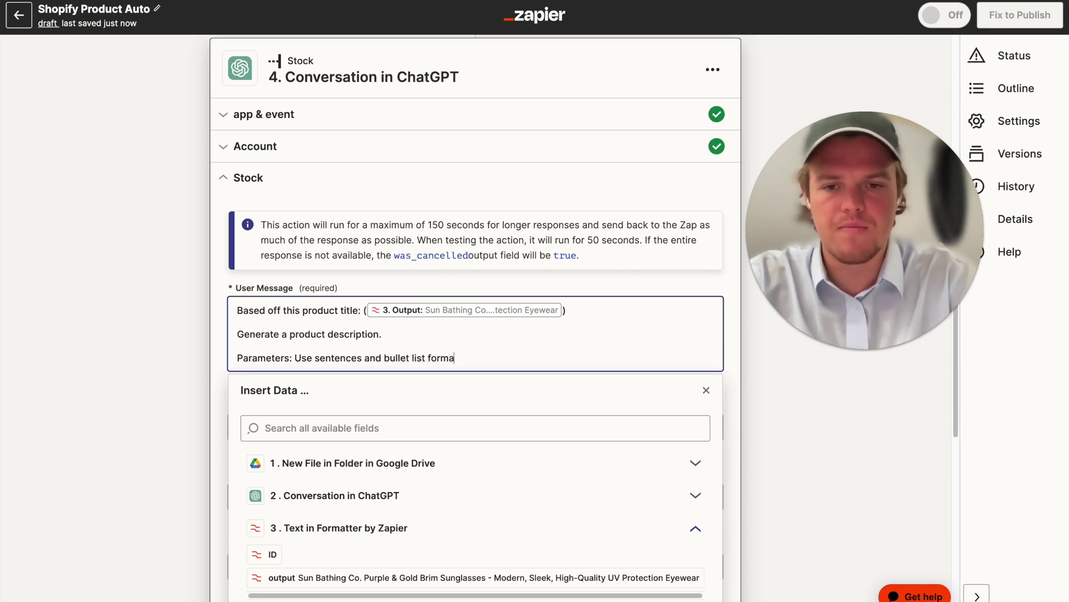
text(tting)
click(148, 362)
- Switch this conversation's model to gpt-4
scroll(148, 362, down, 5)
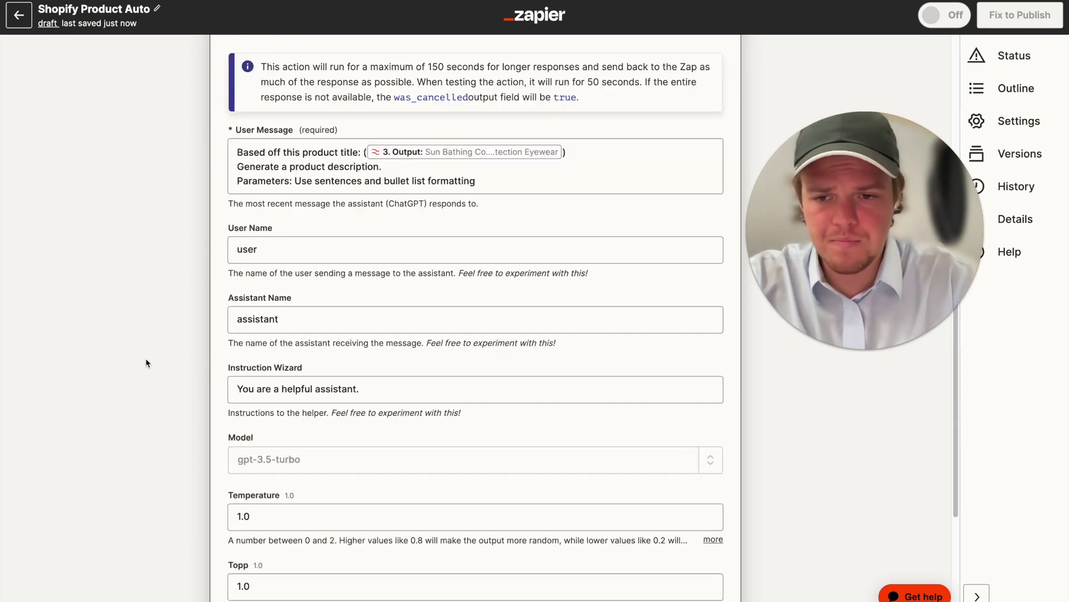
click(711, 368)
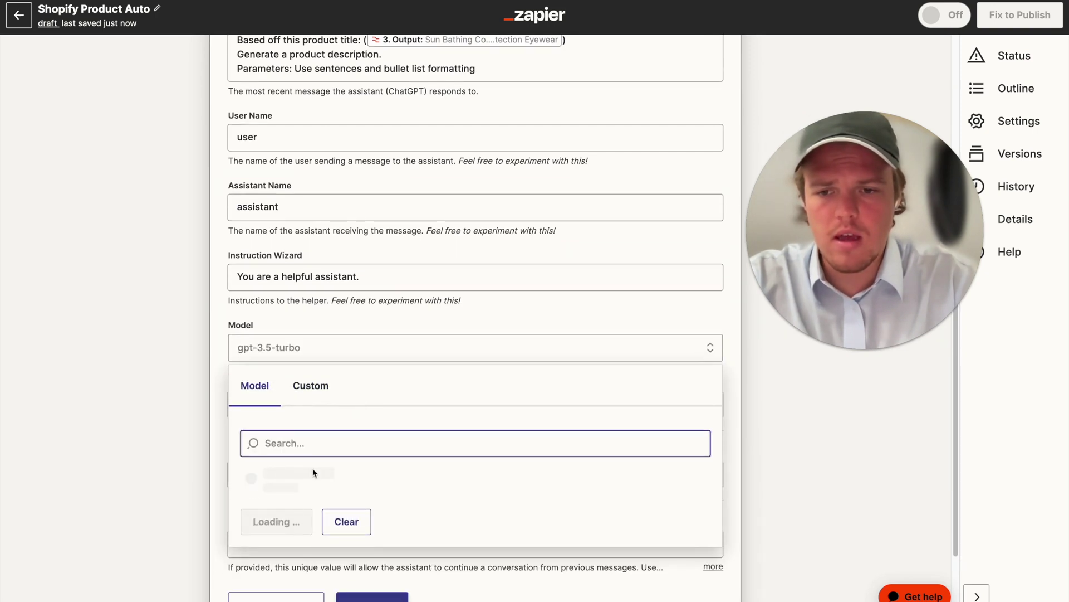
click(275, 589)
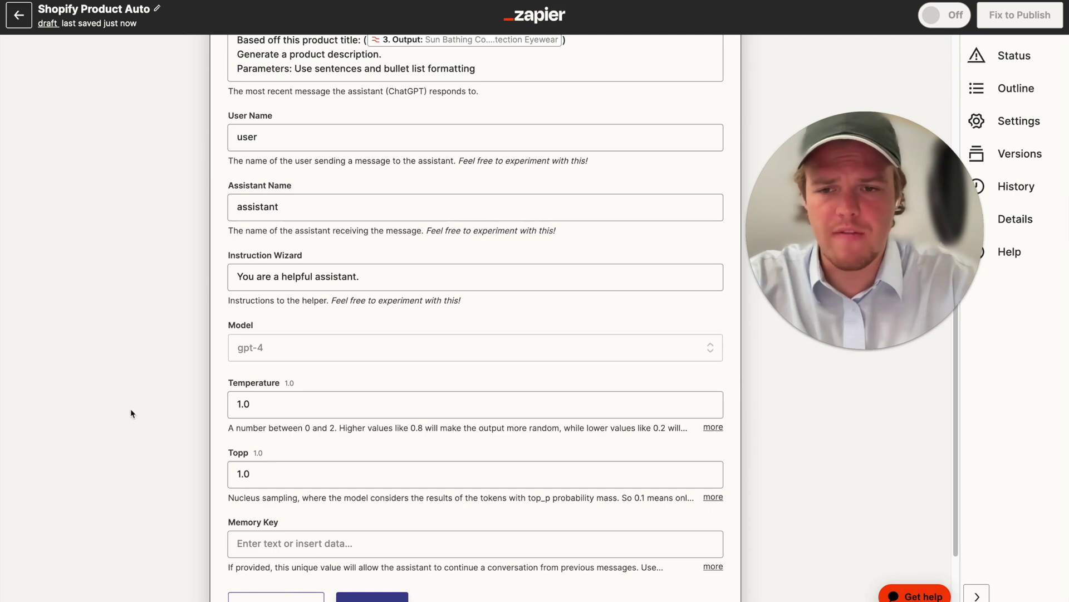
scroll(131, 409, down, 3)
scroll(259, 386, up, 5)
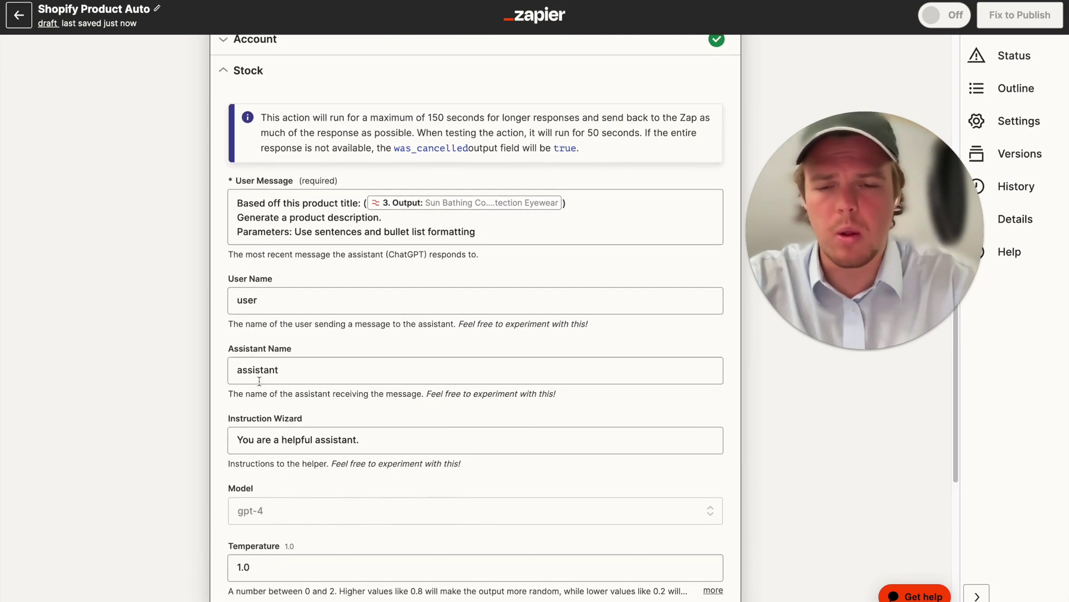
scroll(334, 231, down, 4)
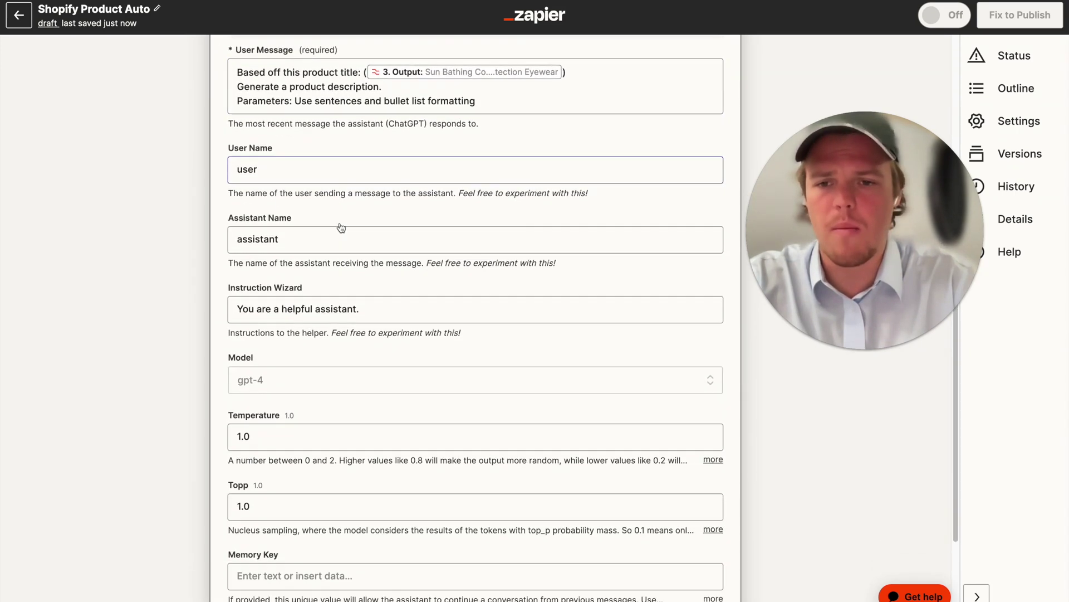
scroll(342, 227, down, 1)
- Set the Memory Key to 'productdescrip' and continue to testing
click(349, 423)
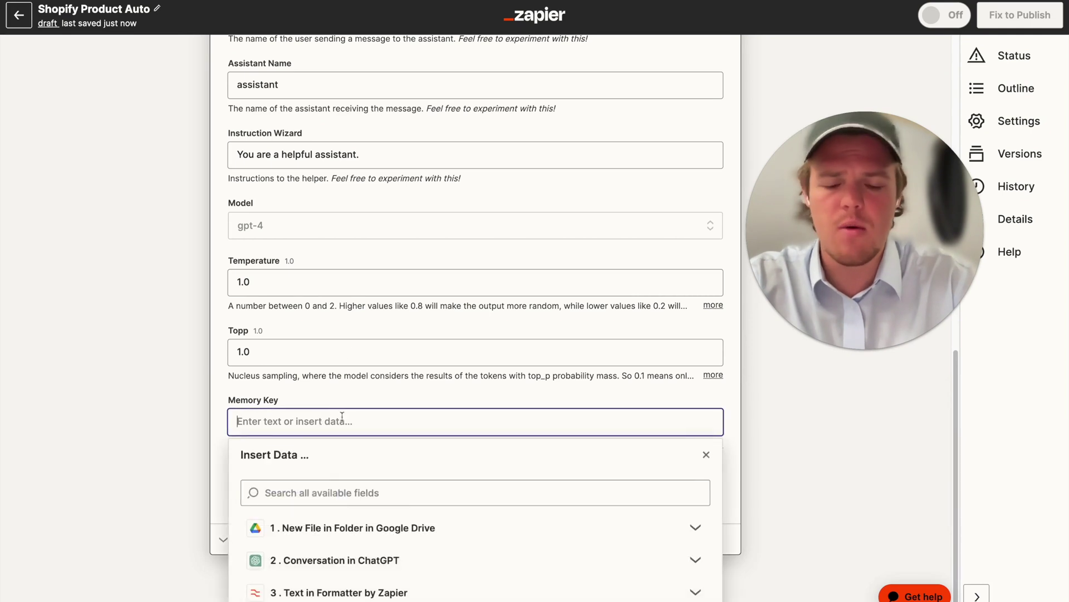
text(productdescru)
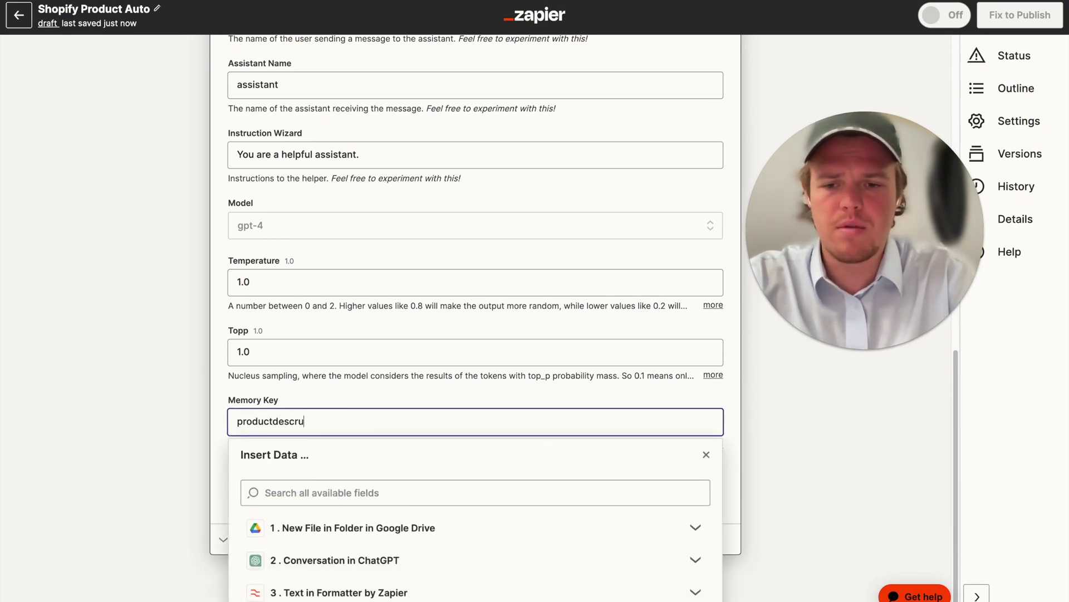
key(BackSpace)
text(i)
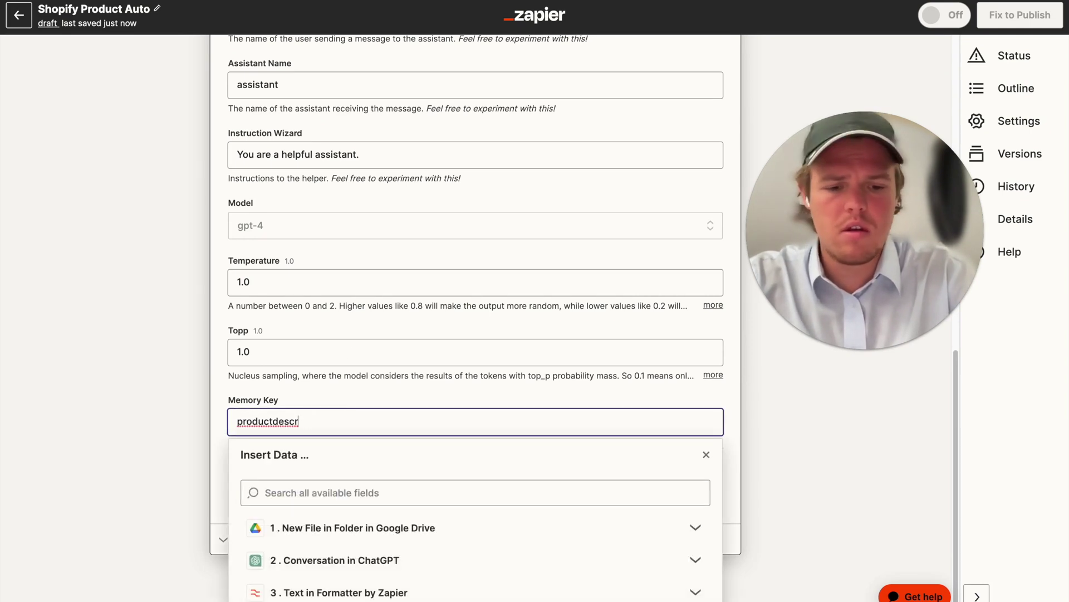
text(p)
click(167, 387)
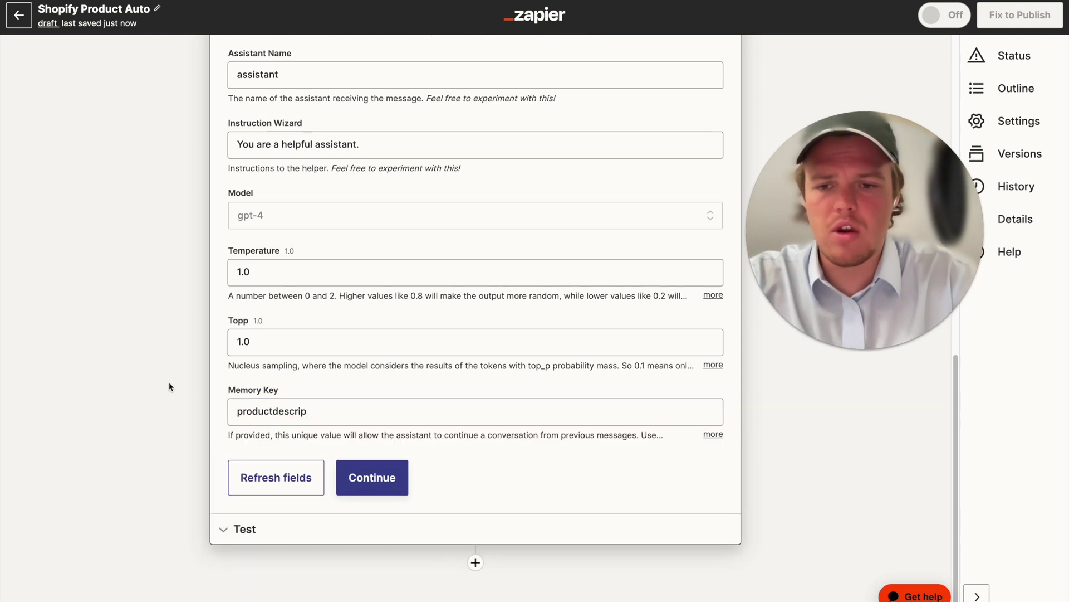
click(371, 479)
- Test step 4's ChatGPT conversation and review the returned bulleted sunglasses product description
click(313, 512)
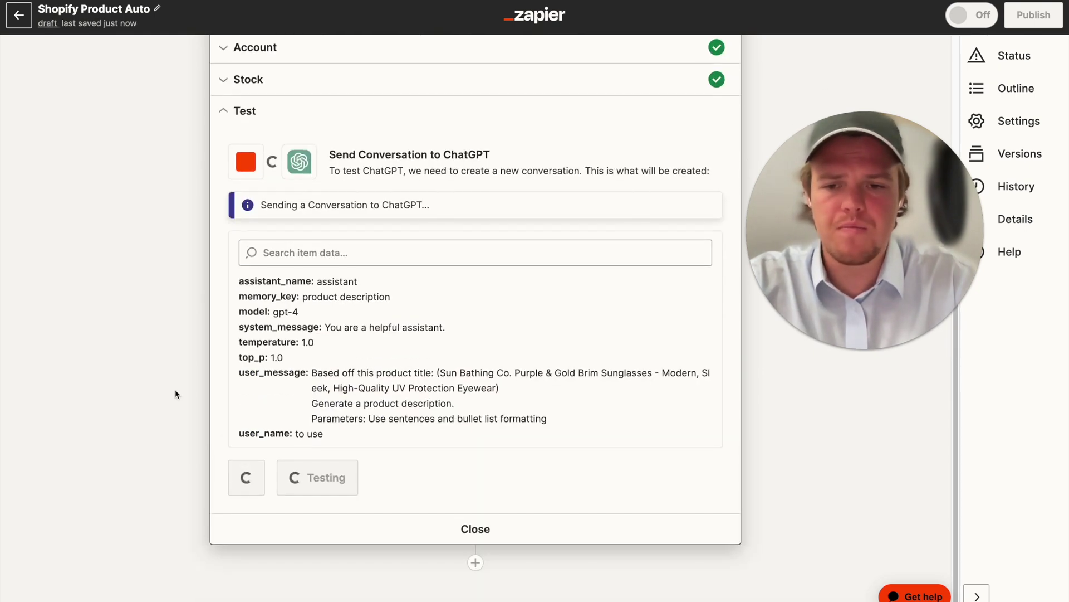
scroll(497, 369, down, 6)
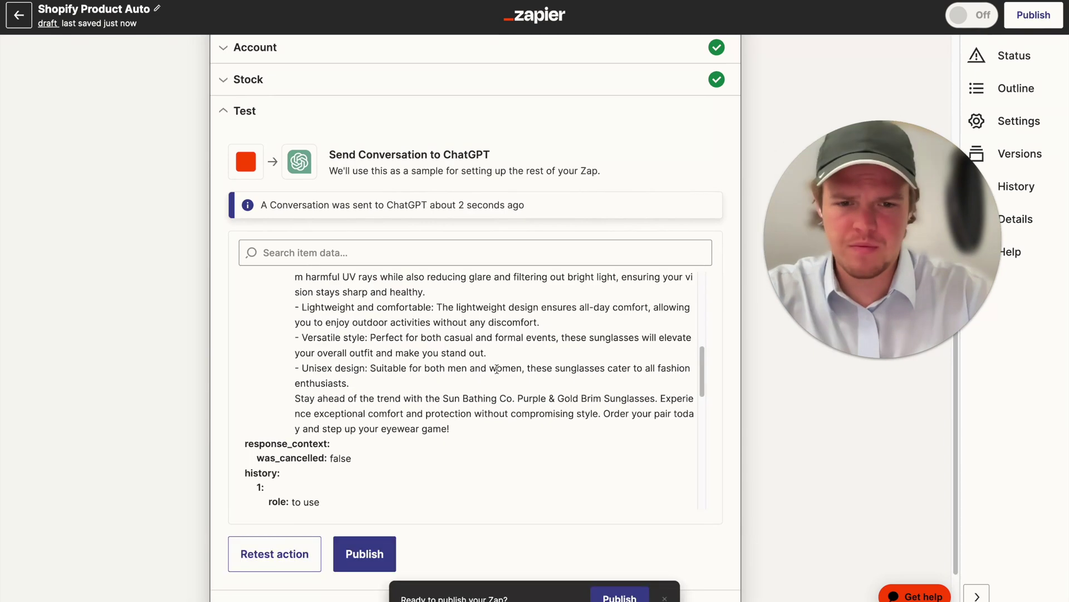
scroll(496, 368, up, 5)
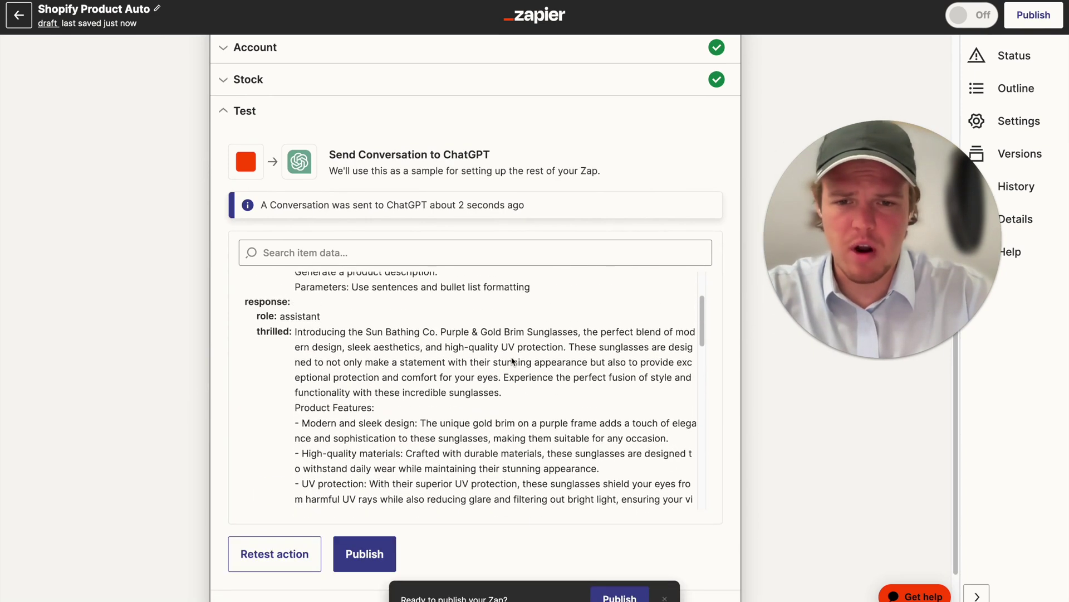
scroll(512, 356, up, 3)
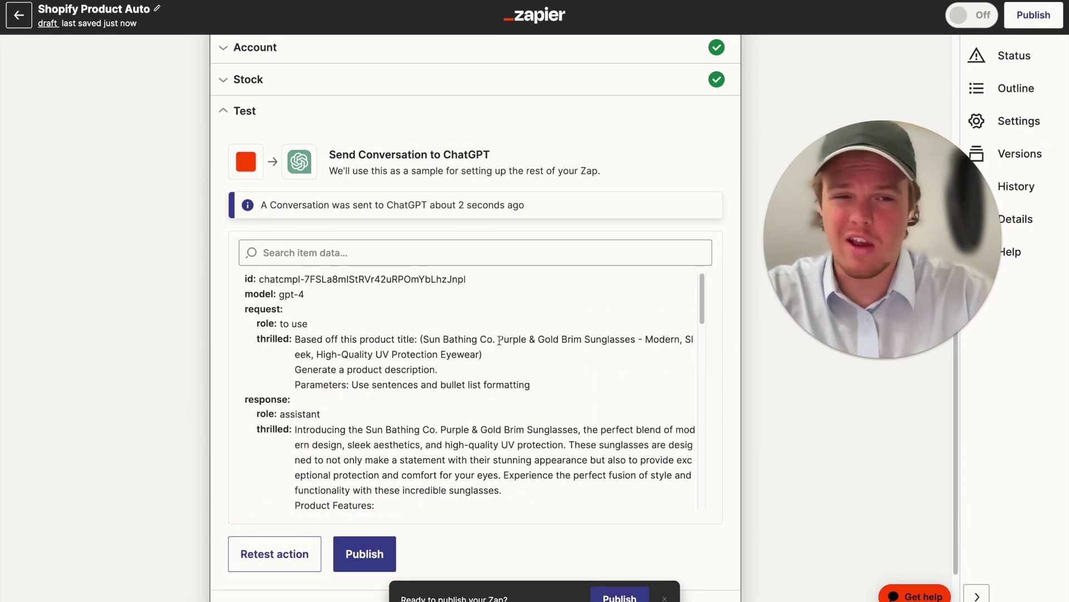
scroll(499, 340, down, 8)
scroll(190, 274, down, 2)
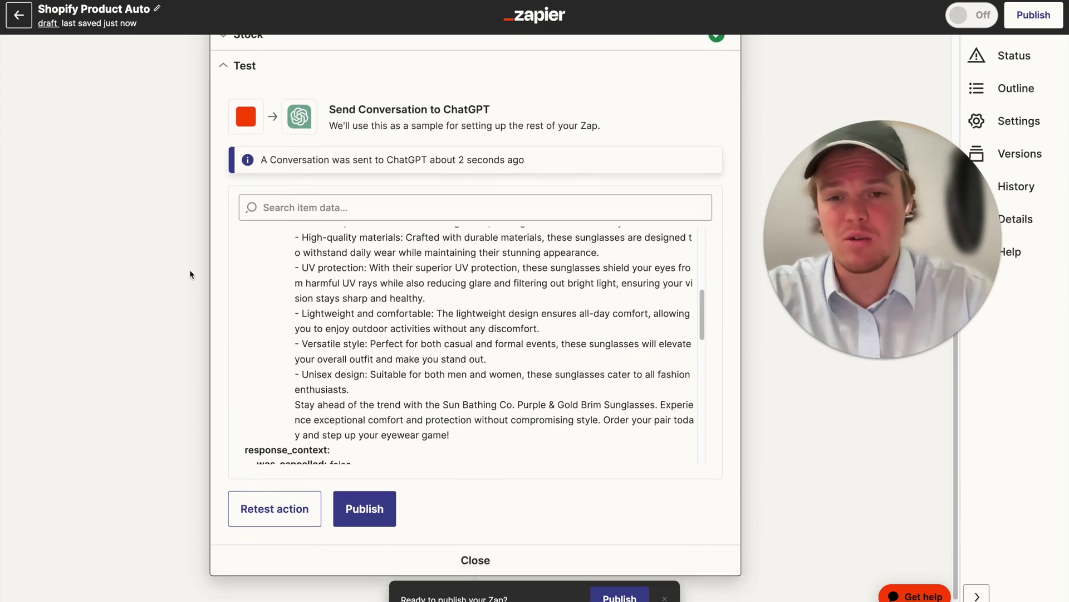
scroll(345, 296, up, 3)
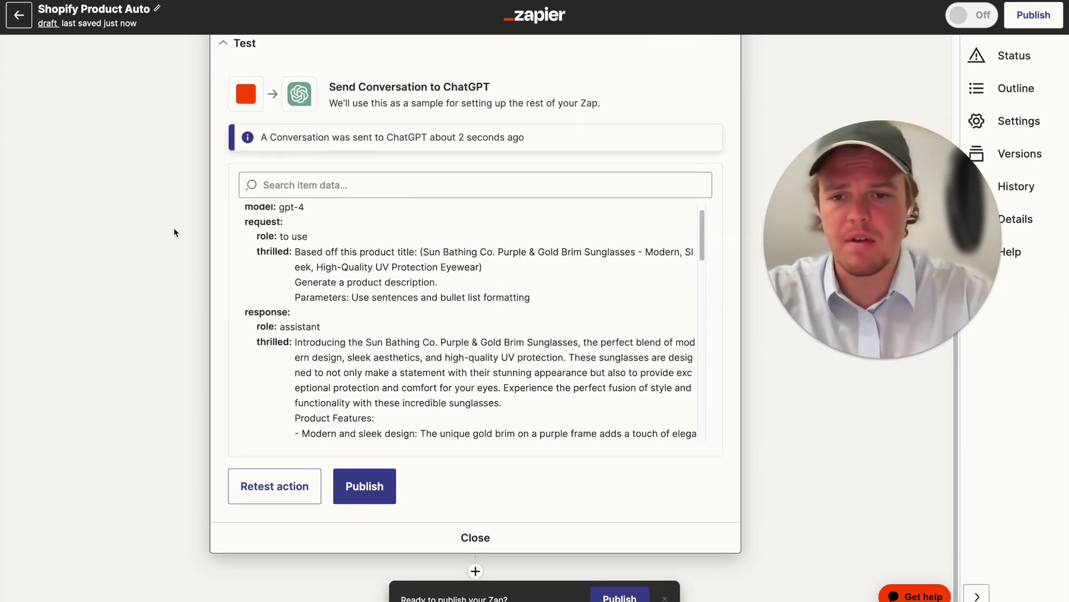
scroll(175, 233, down, 1)
- Add a Shopify 'Create Product' action as step 5, connected to the Race Store account
click(475, 562)
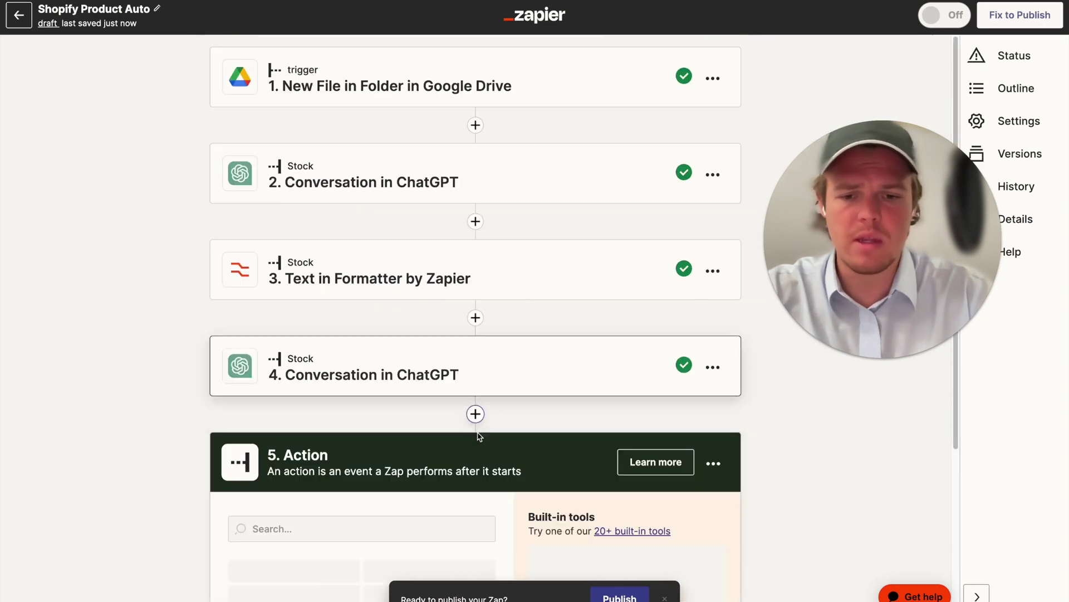
text(shopify)
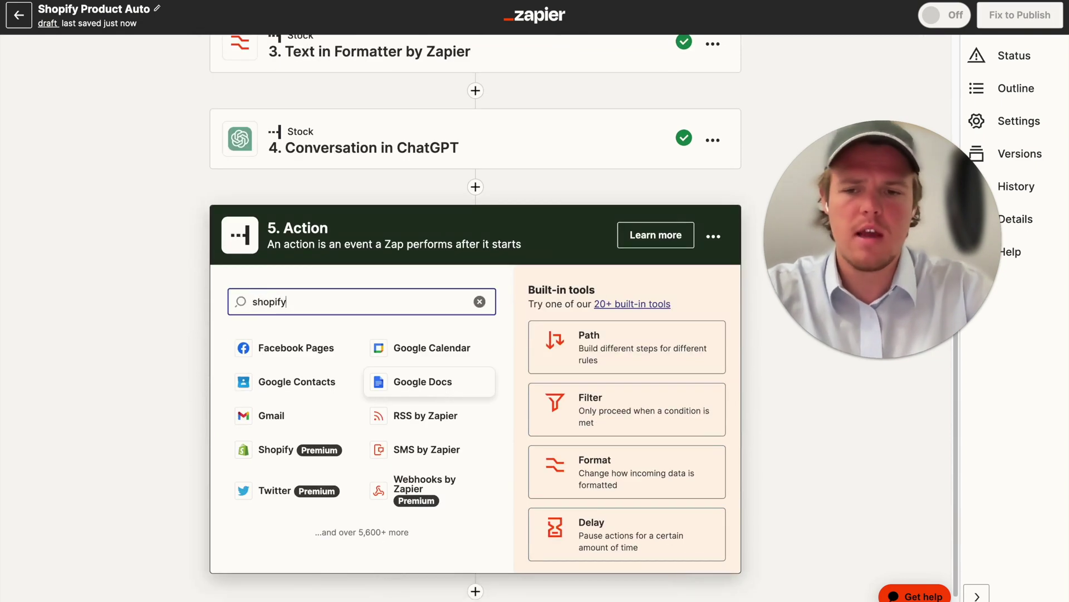
click(313, 351)
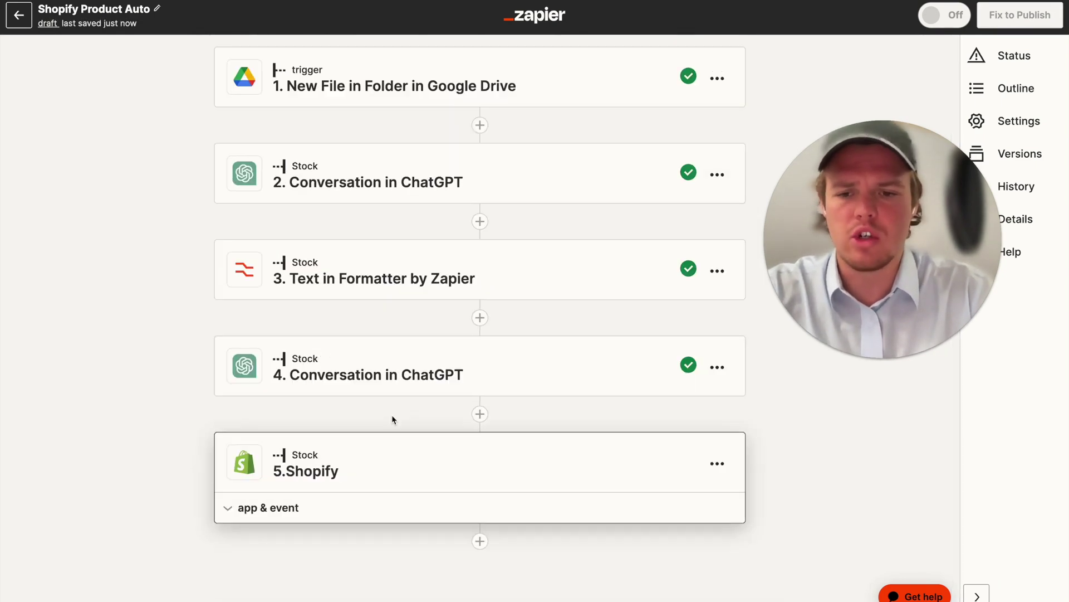
click(404, 444)
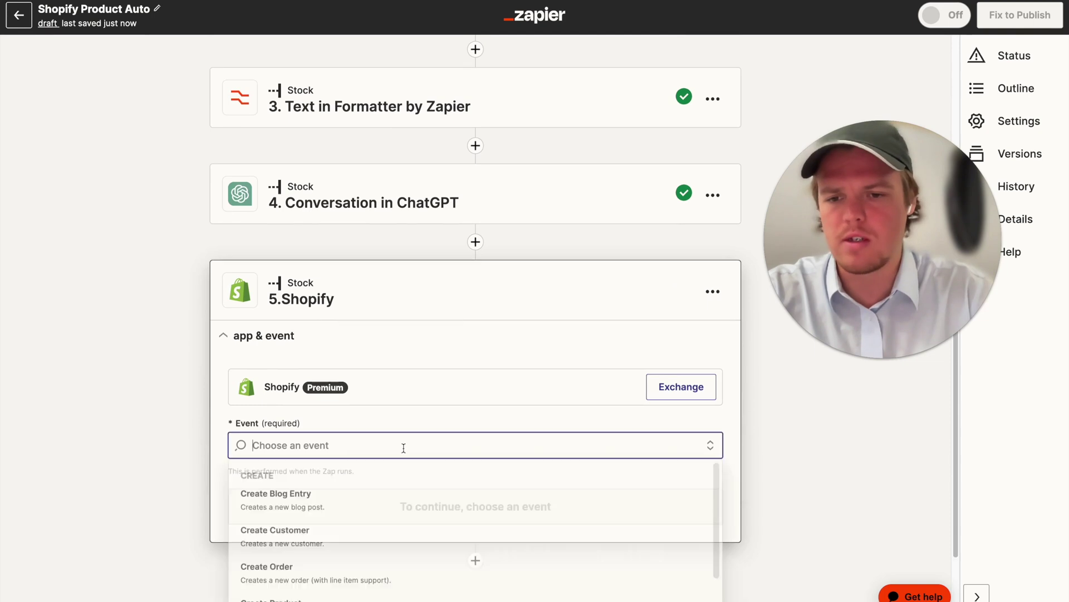
scroll(391, 446, down, 1)
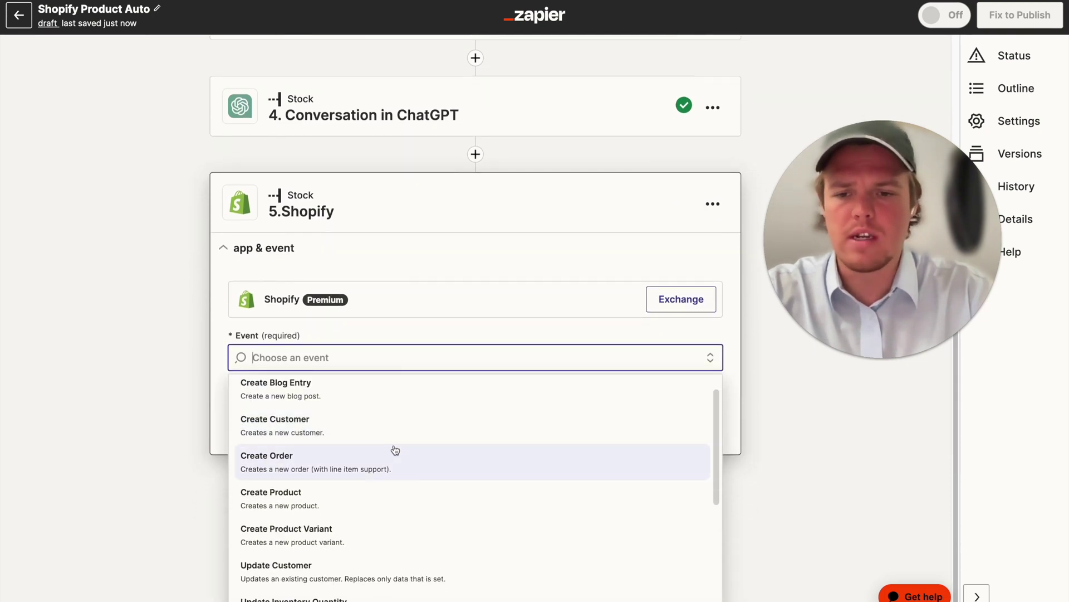
click(369, 493)
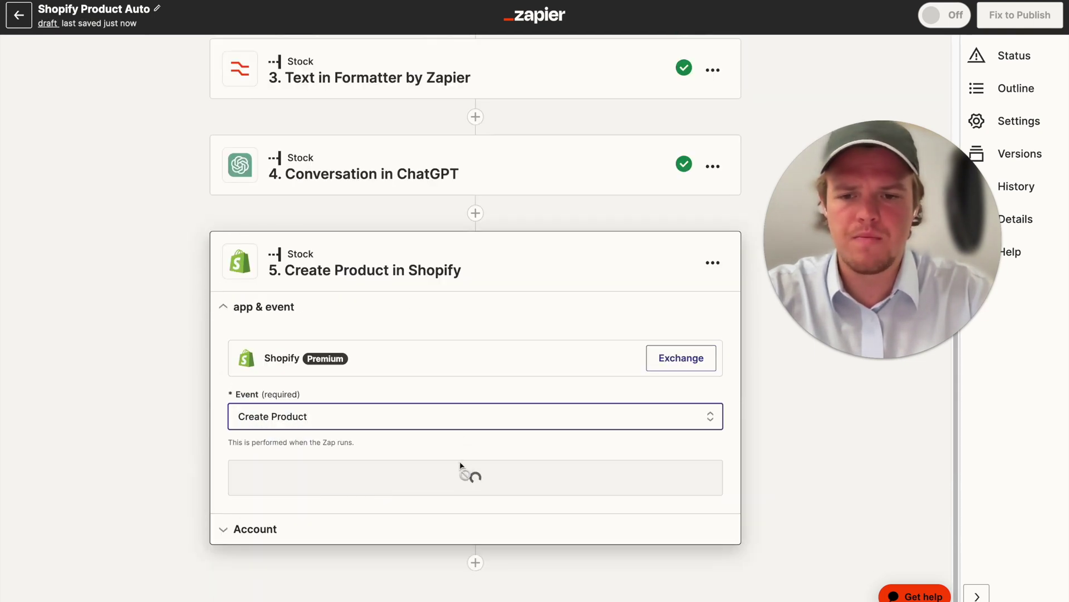
click(444, 480)
click(674, 423)
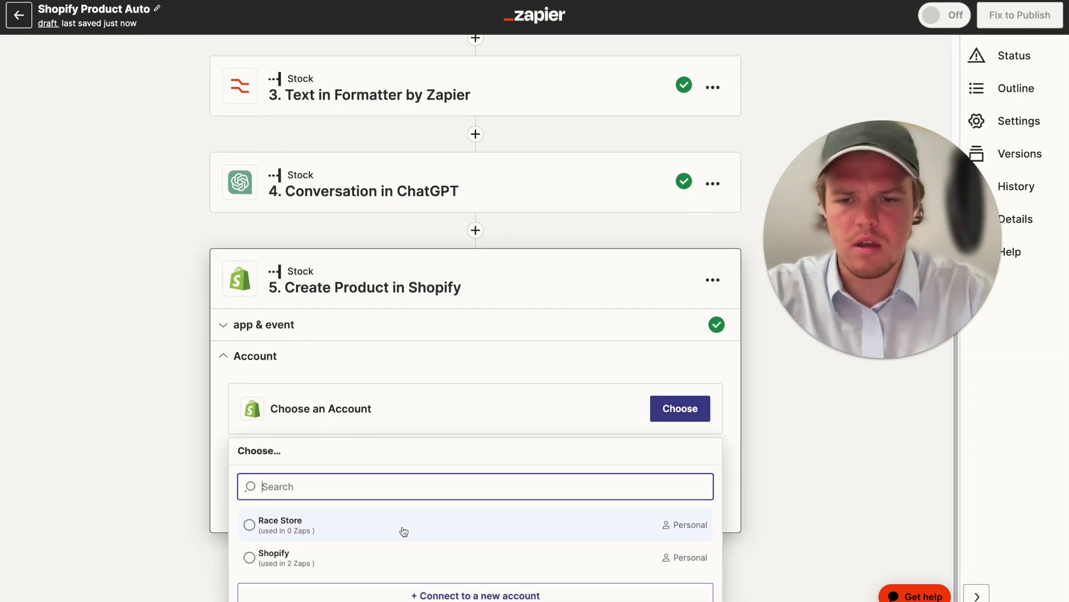
click(405, 529)
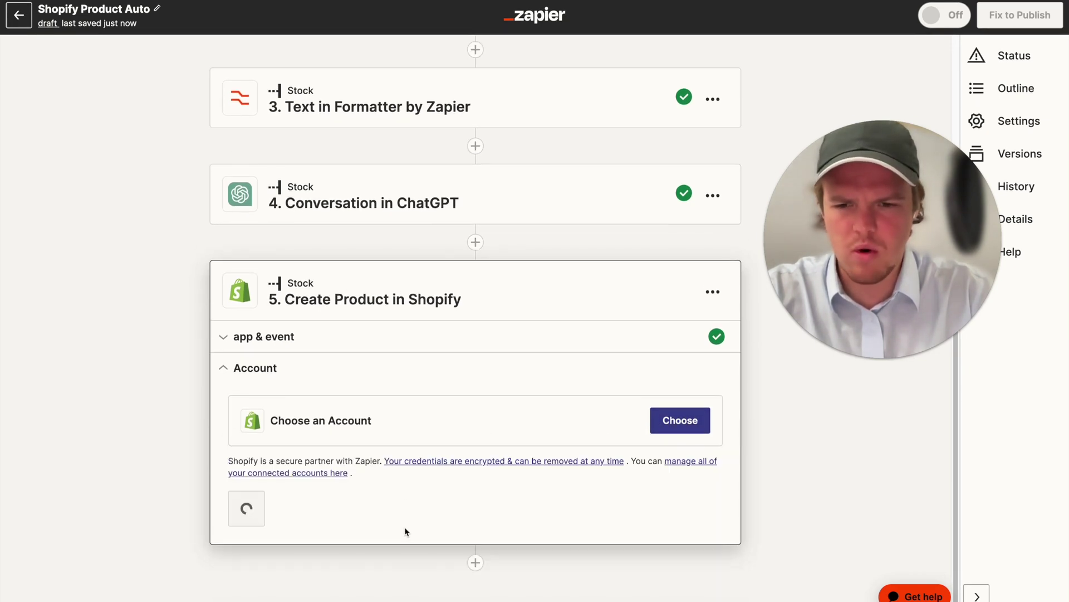
- Map the product Title to the step-3 Formatter output
click(295, 223)
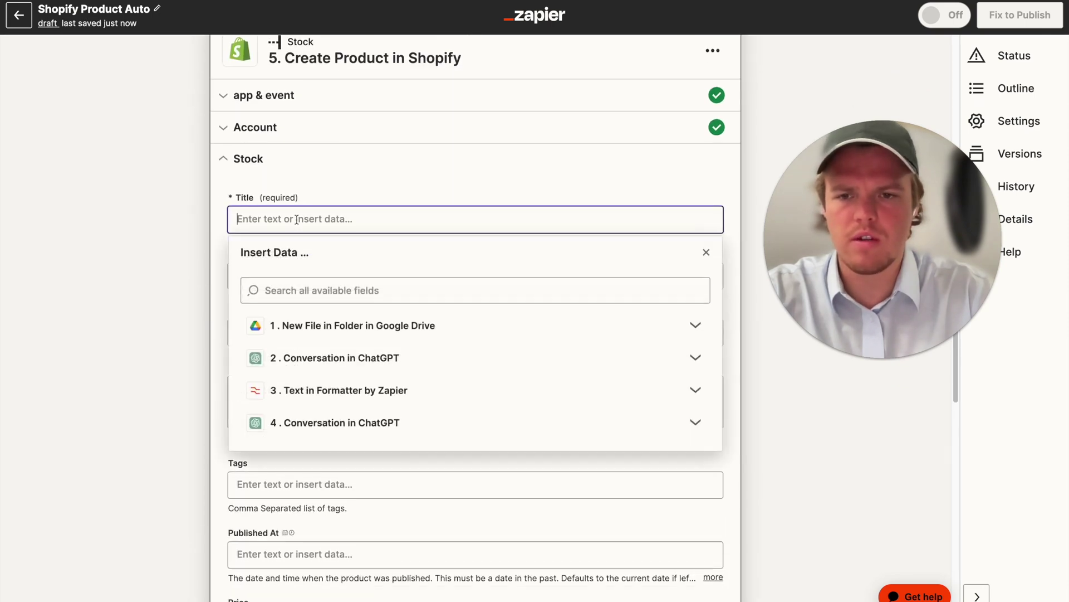
click(389, 390)
click(388, 440)
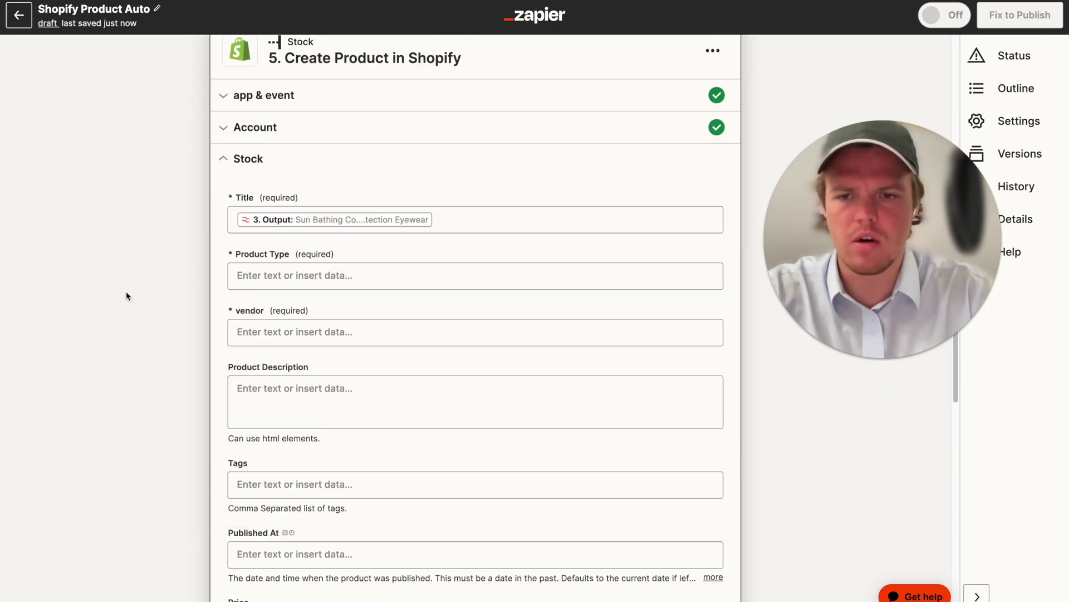
click(346, 276)
click(191, 282)
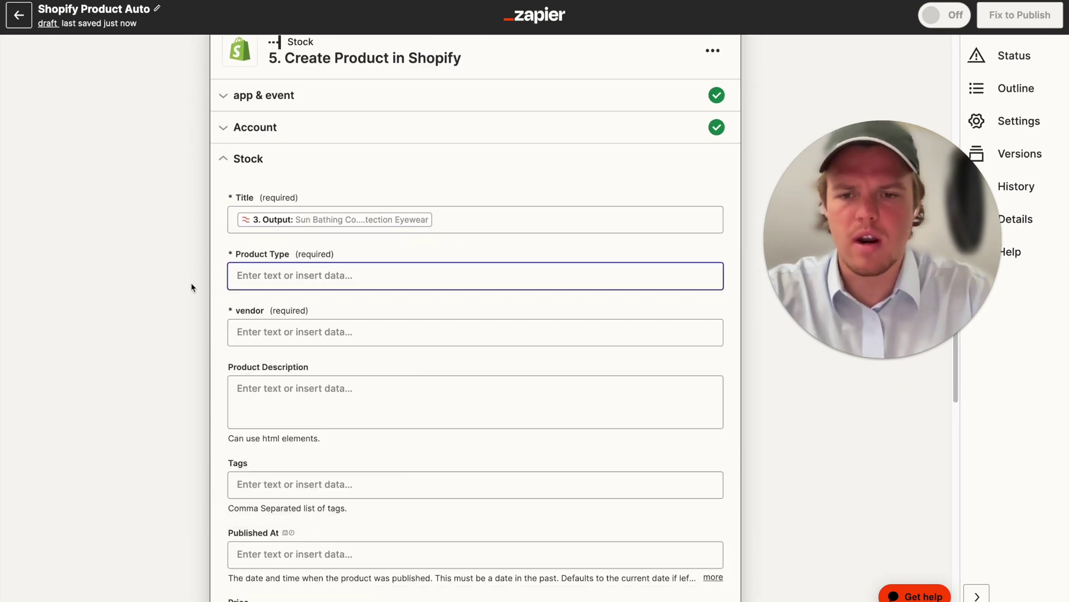
click(278, 332)
- Map the Product Description to step 4's ChatGPT Assistant Response Message
click(314, 407)
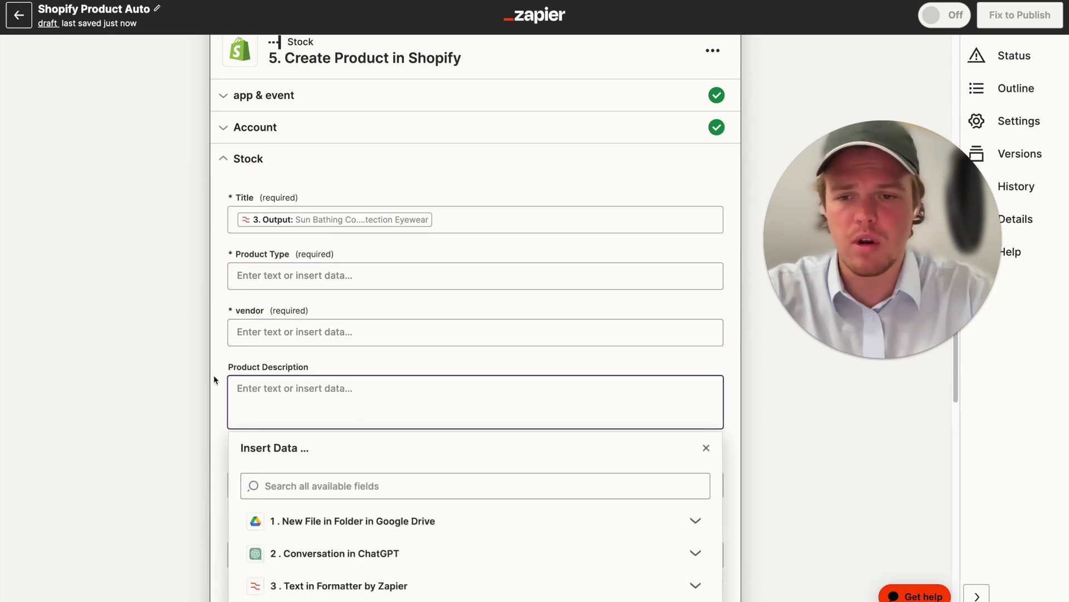
scroll(215, 377, down, 3)
click(375, 451)
scroll(373, 451, down, 6)
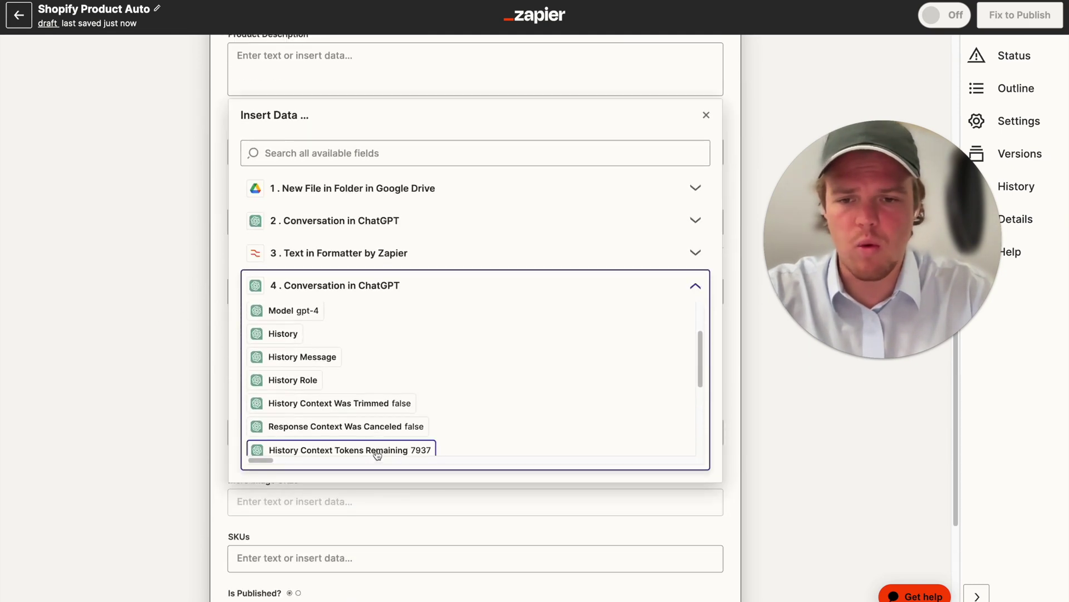
click(414, 419)
click(142, 289)
scroll(148, 289, up, 6)
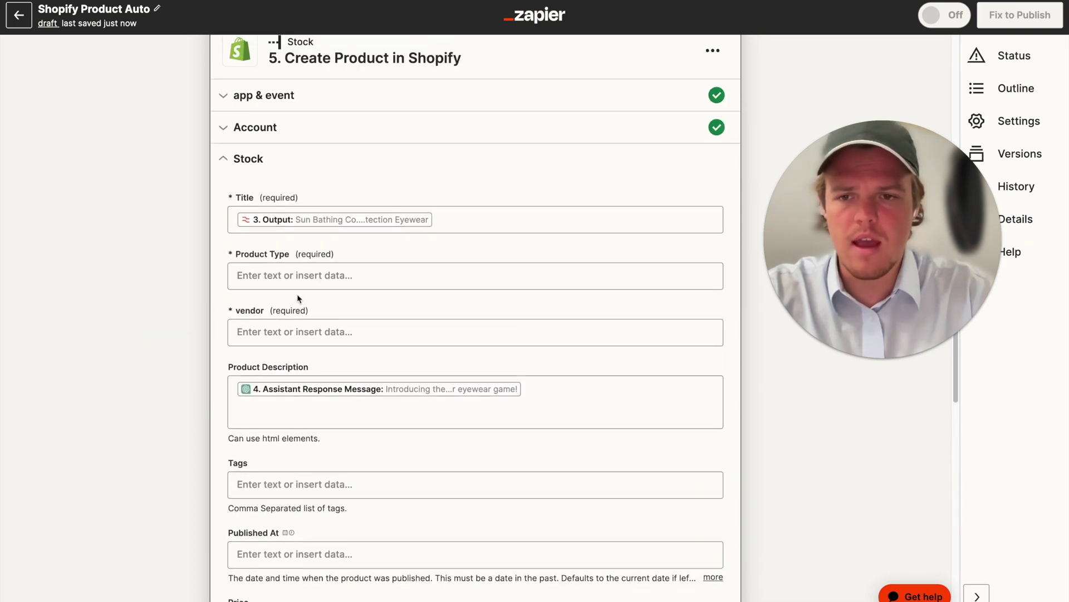
- Set Product Type to 'Glasses'
click(319, 276)
text(Gla)
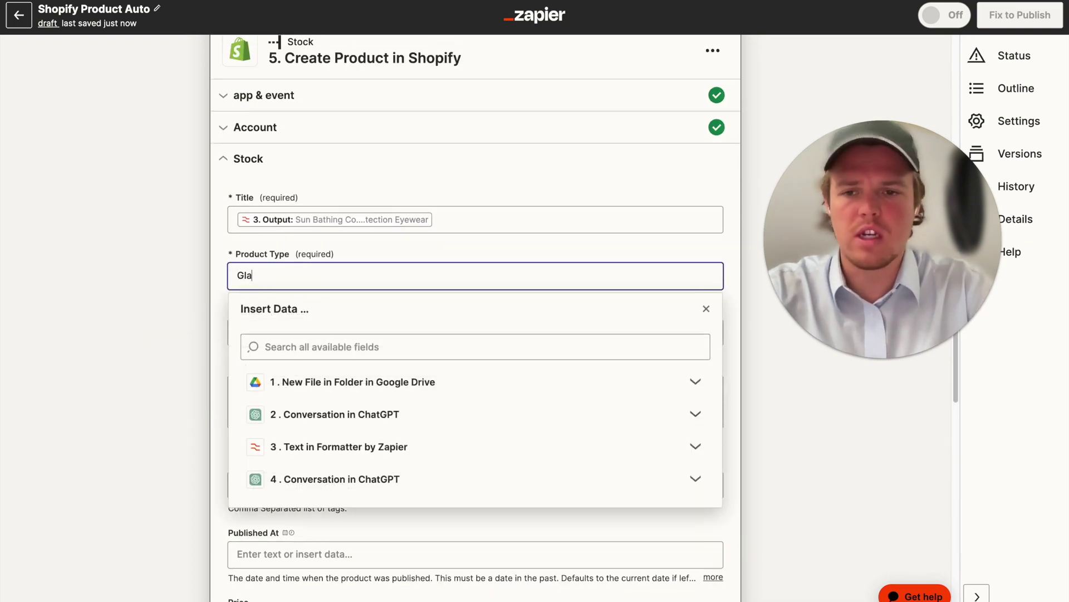
click(187, 286)
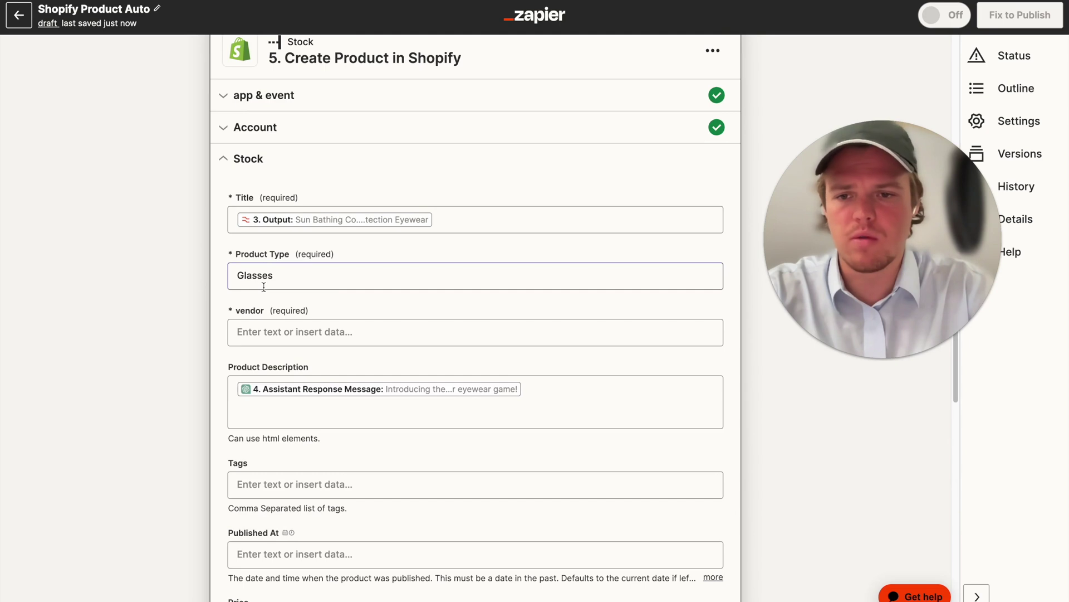
click(268, 332)
- Check step 2's ChatGPT prompt for the business name 'Sun Bathing Co.'
scroll(485, 208, up, 10)
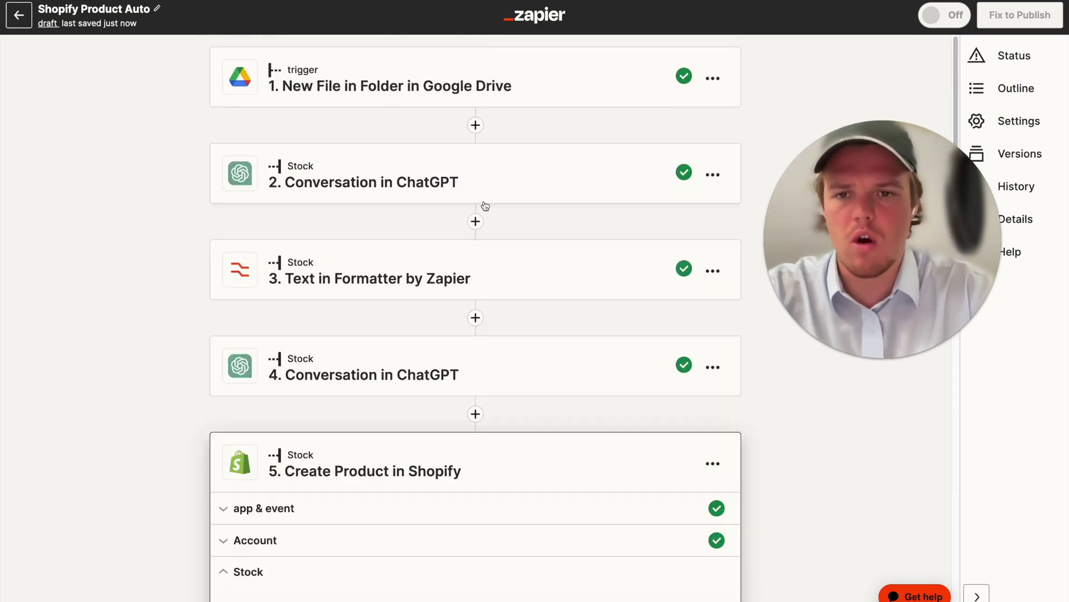
click(484, 195)
click(399, 267)
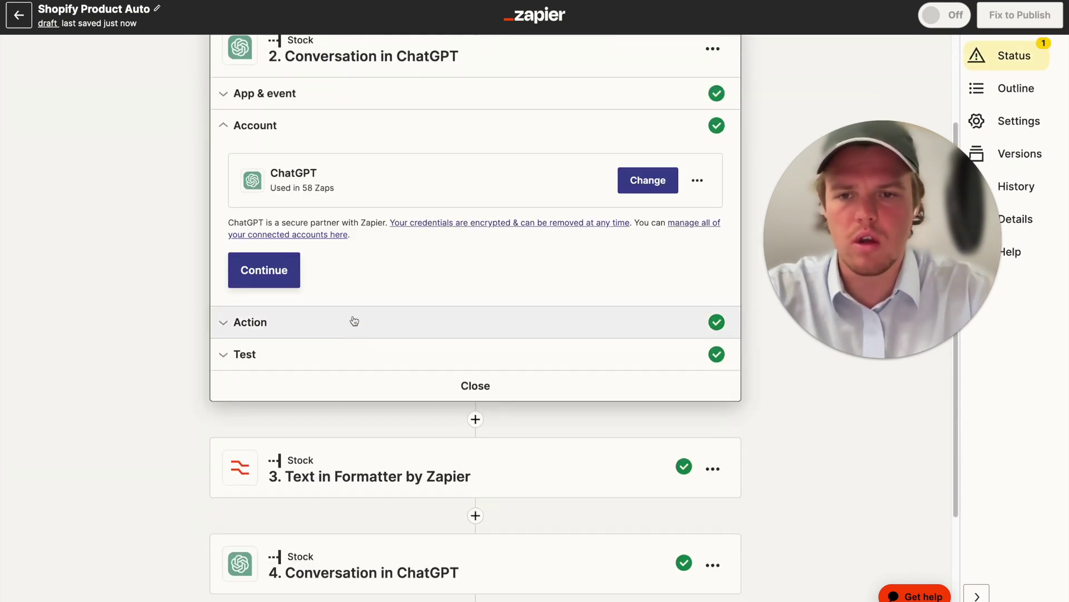
click(353, 329)
drag(455, 318, 383, 317)
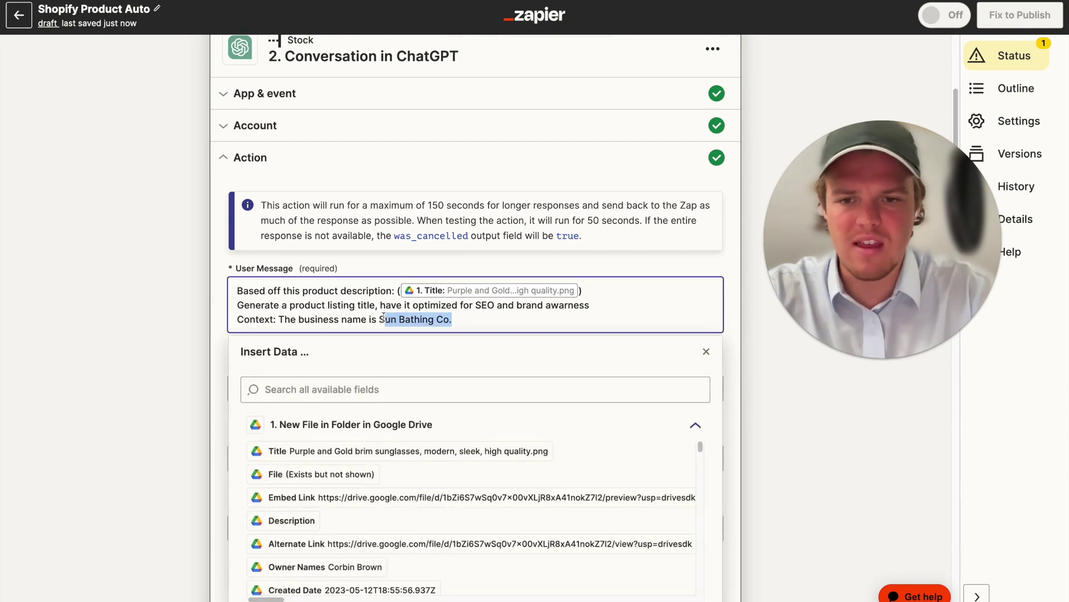
click(112, 326)
- Return to the Shopify Create Product step's vendor field
scroll(112, 325, down, 15)
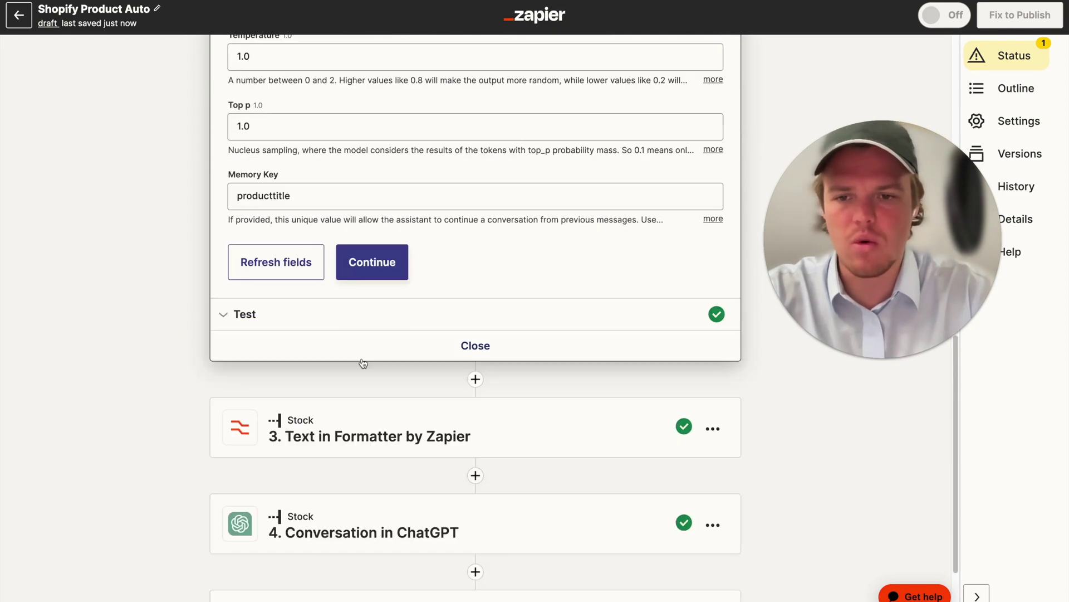
scroll(376, 534, down, 2)
click(382, 517)
scroll(341, 222, up, 3)
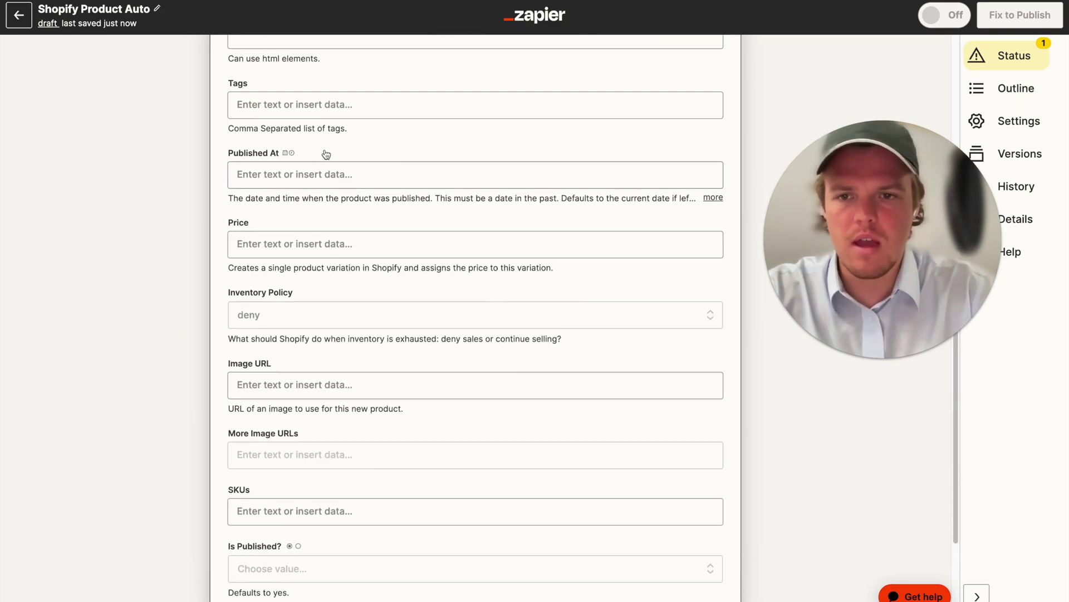
scroll(326, 154, up, 4)
click(306, 193)
- Enter 'Sun Bathing Co.' as the vendor and leave Tags empty
text(Sun Bathing Co.)
click(198, 222)
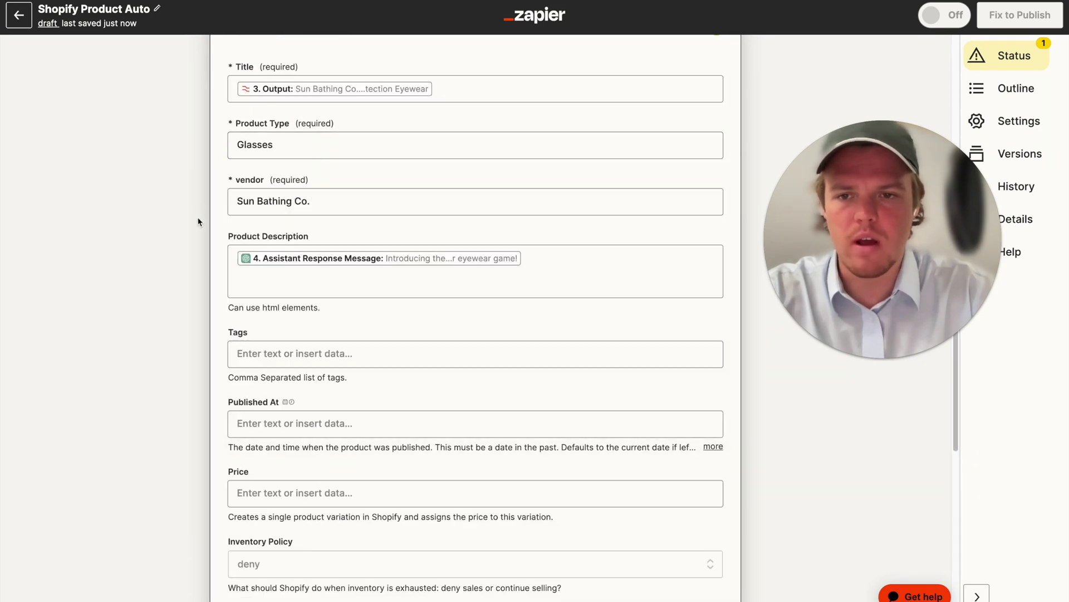
scroll(233, 298, down, 2)
click(309, 218)
scroll(205, 233, down, 1)
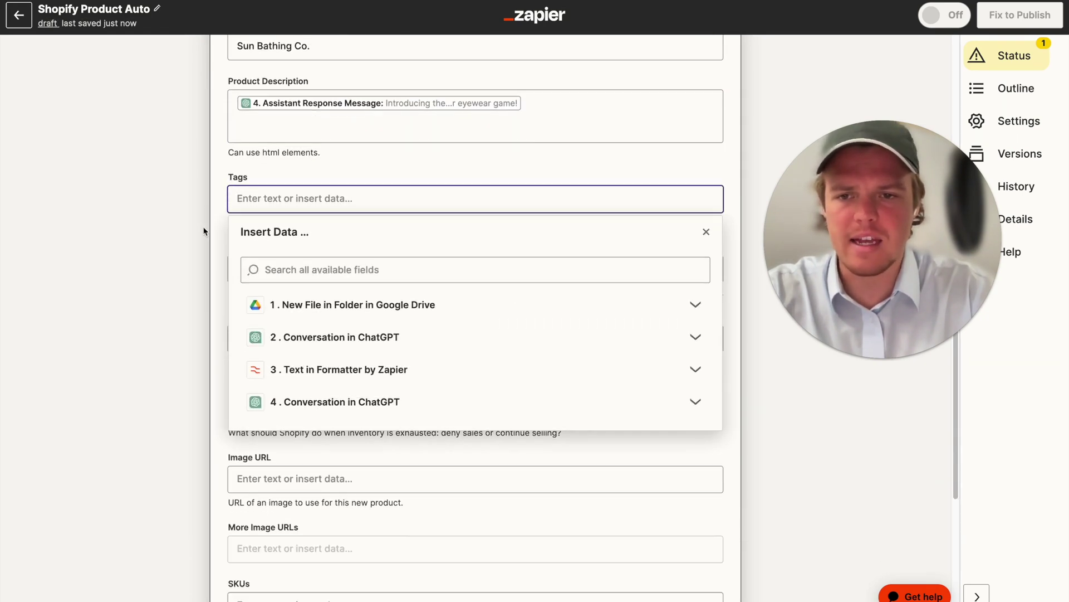
click(206, 233)
scroll(225, 243, down, 1)
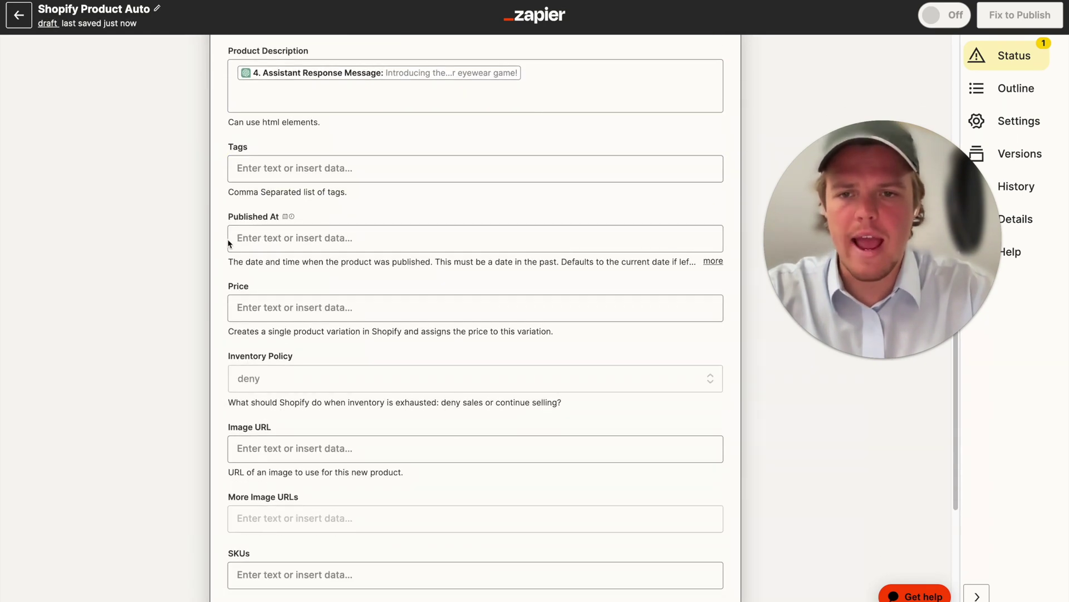
- Leave Published At empty after reading its full description
click(260, 241)
click(155, 250)
scroll(156, 251, down, 1)
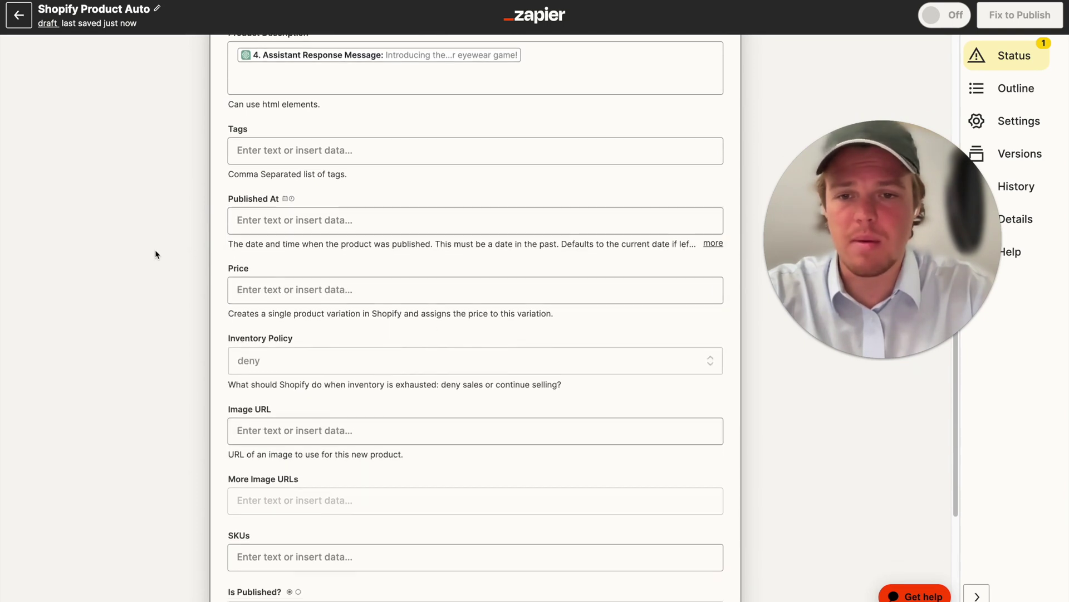
scroll(267, 269, down, 1)
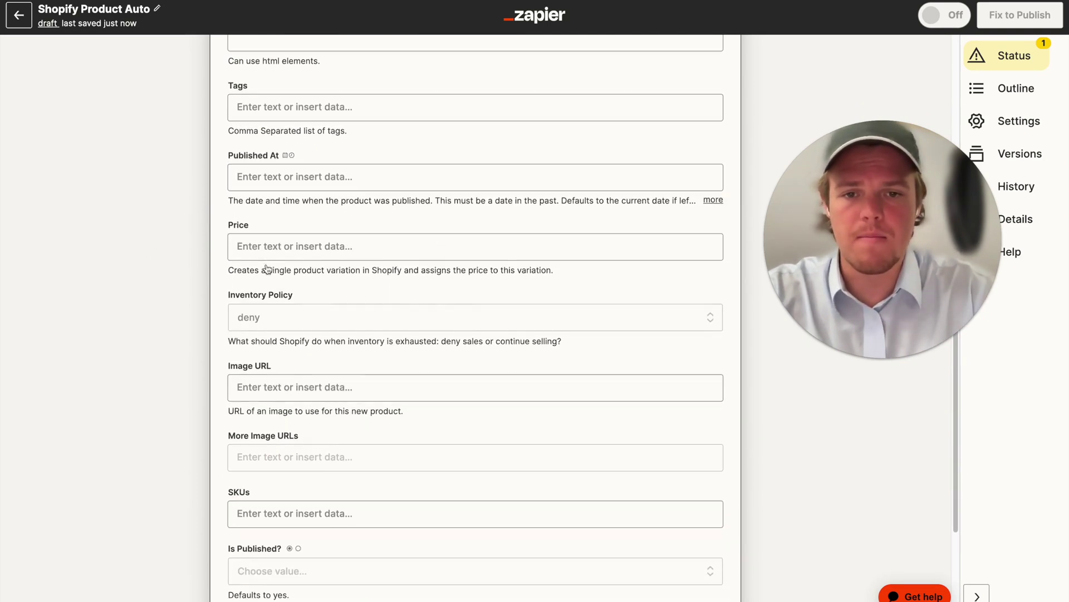
click(710, 199)
scroll(328, 246, down, 1)
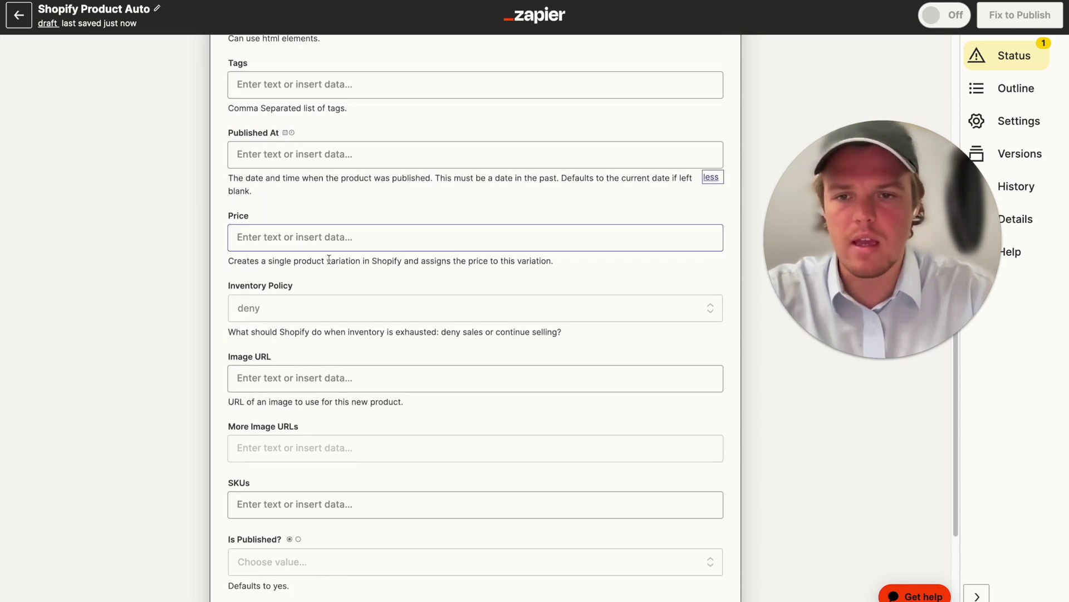
- Set Price to 9.99 and Inventory Policy to continue selling when out of stock
click(329, 238)
scroll(206, 252, up, 3)
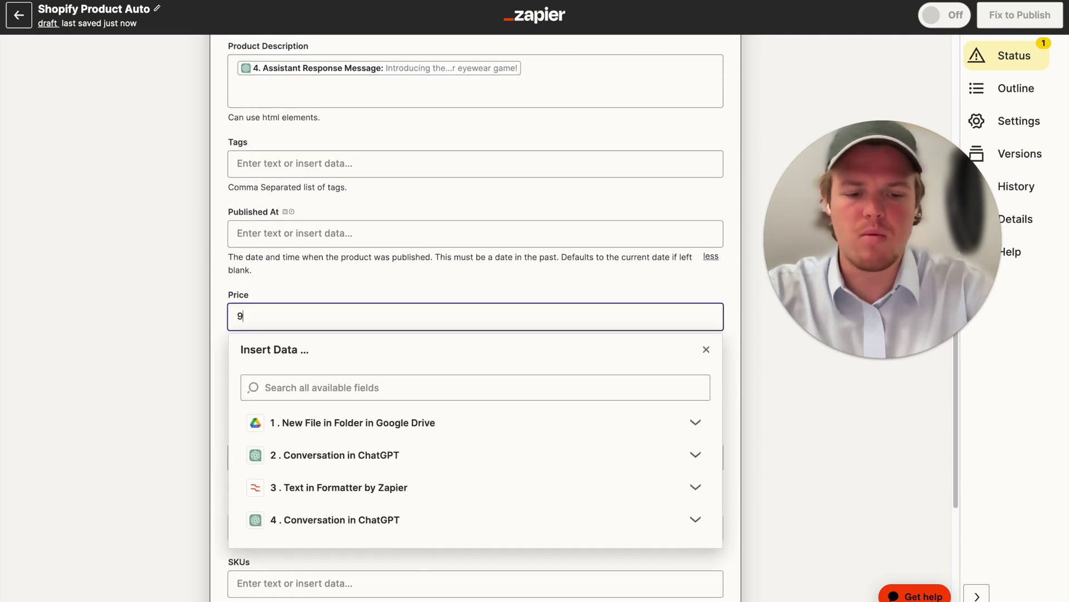
click(106, 267)
scroll(123, 269, down, 3)
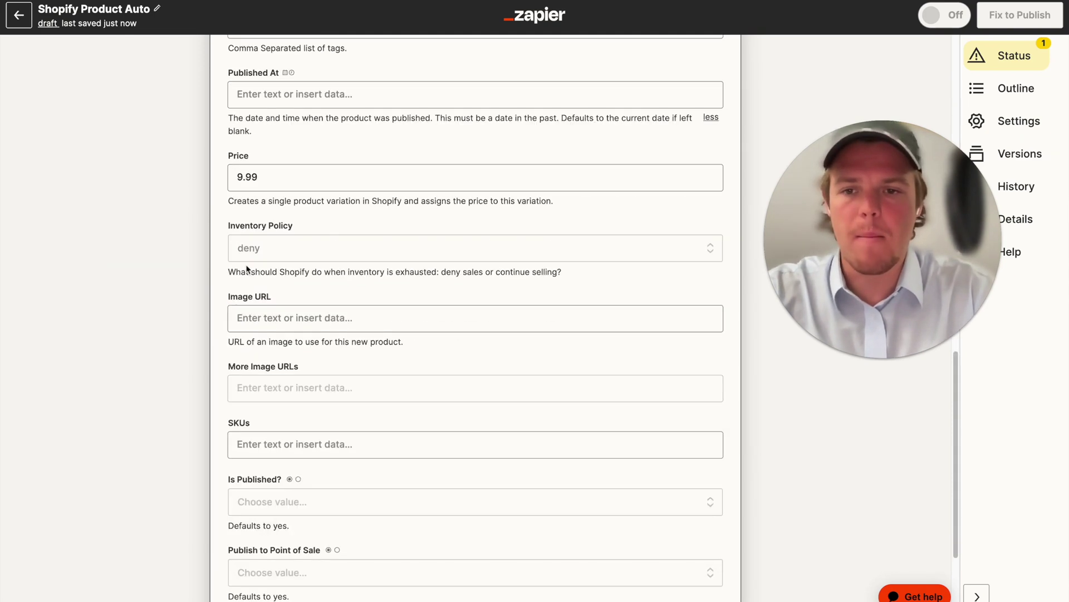
click(295, 254)
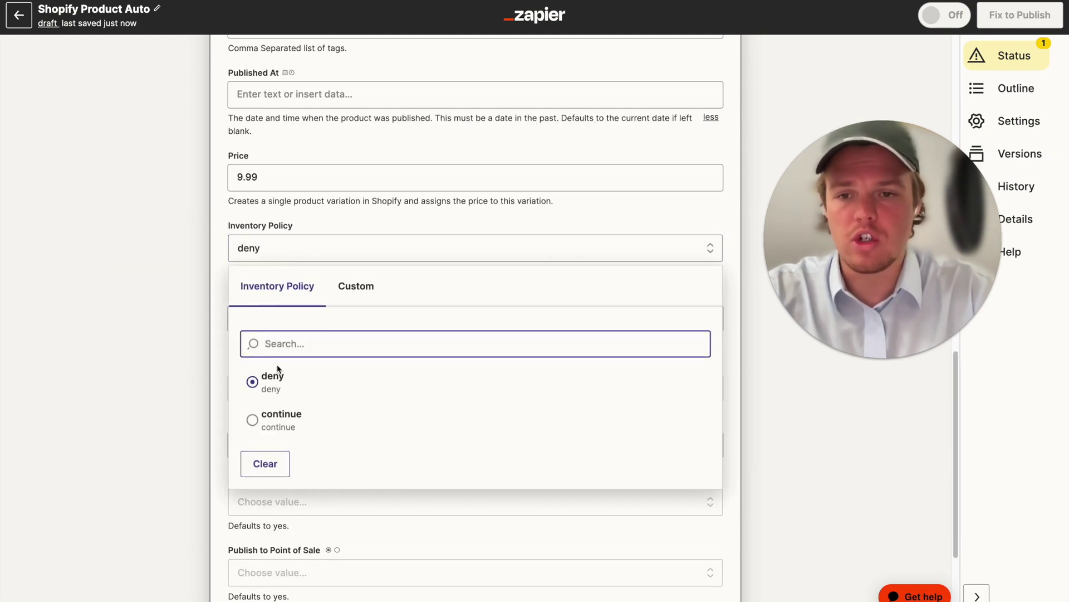
click(289, 438)
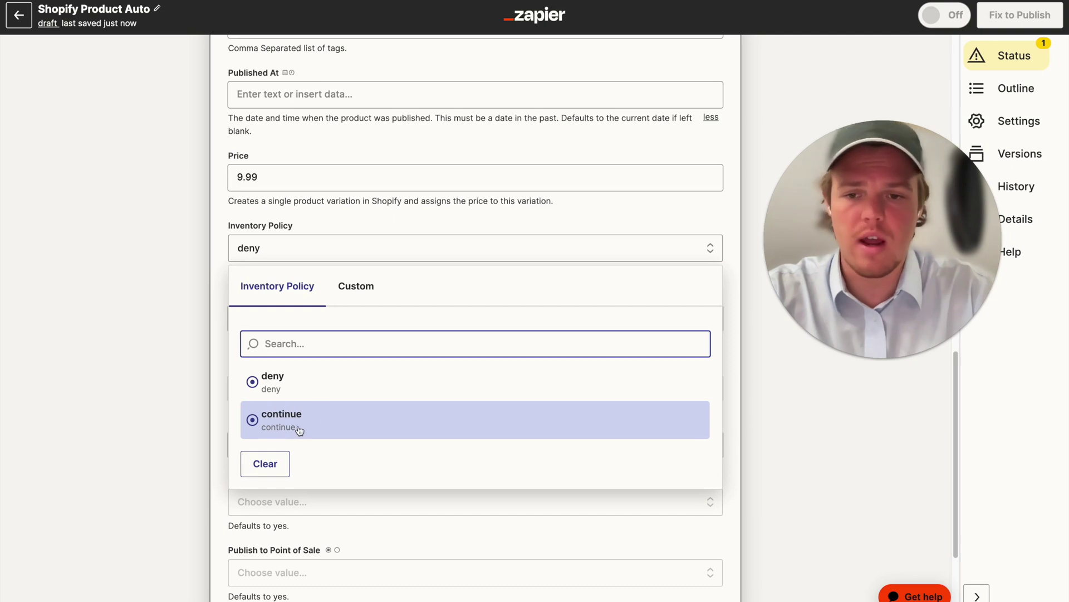
click(172, 330)
- Leave the Image URL, More Image URLs and SKUs fields unmapped for now
scroll(173, 330, down, 2)
click(301, 266)
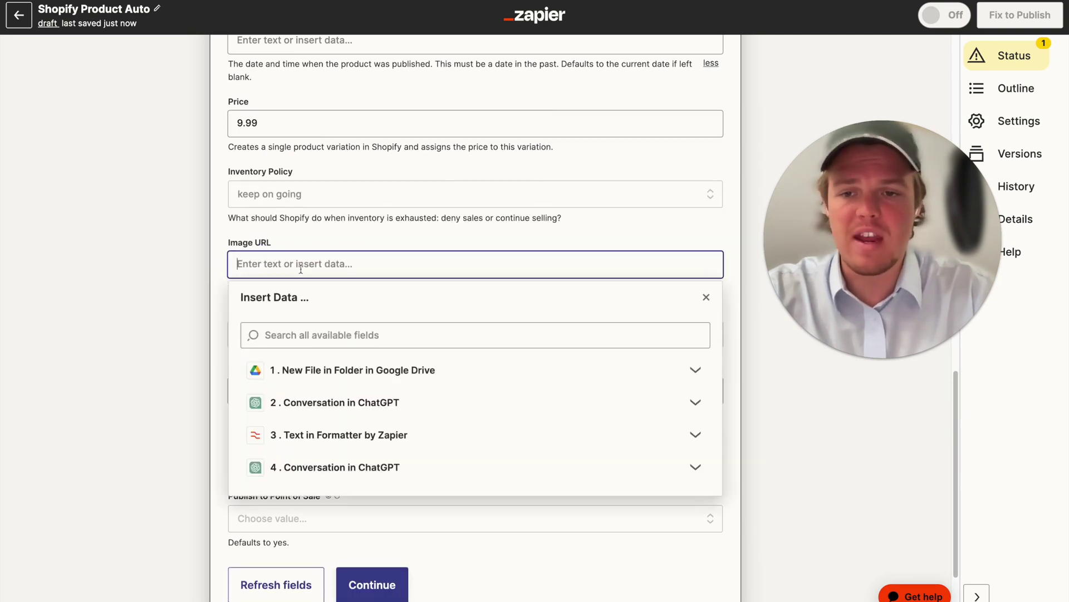
click(219, 345)
scroll(220, 346, down, 2)
key(Tab)
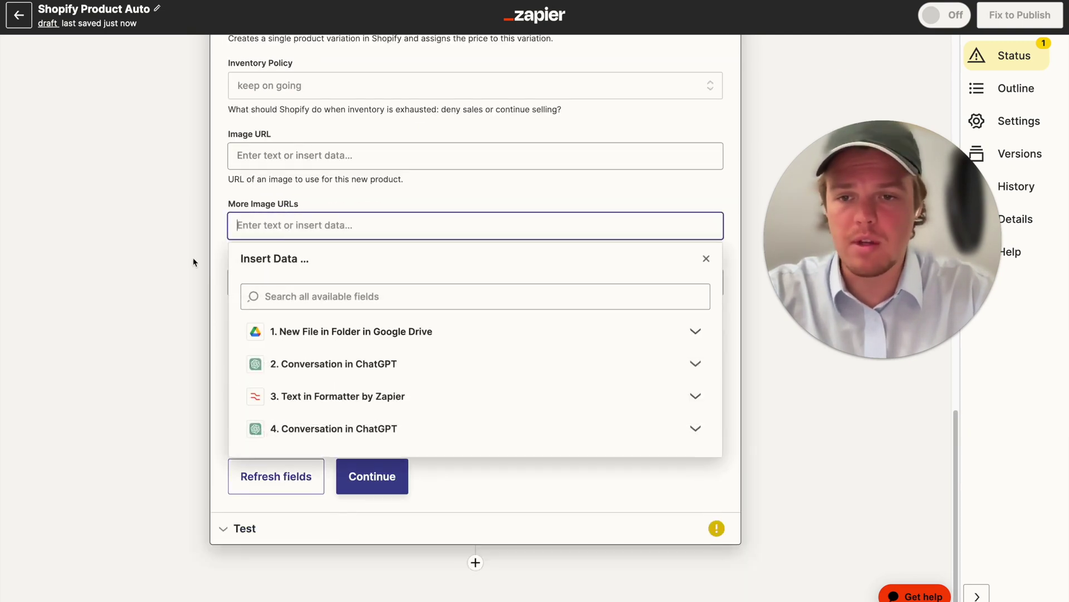
click(191, 259)
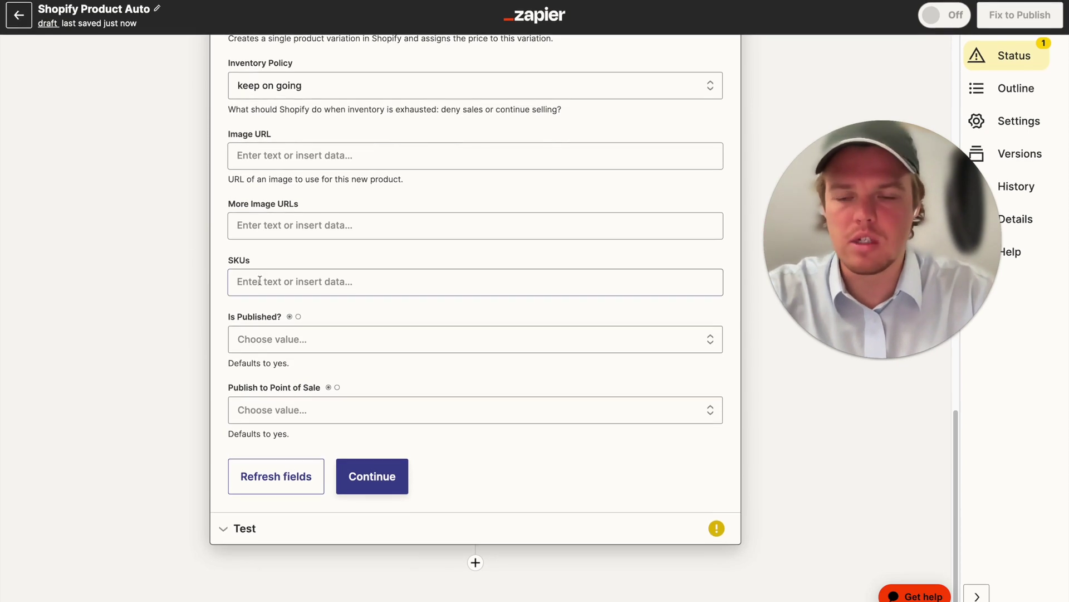
click(260, 285)
click(194, 301)
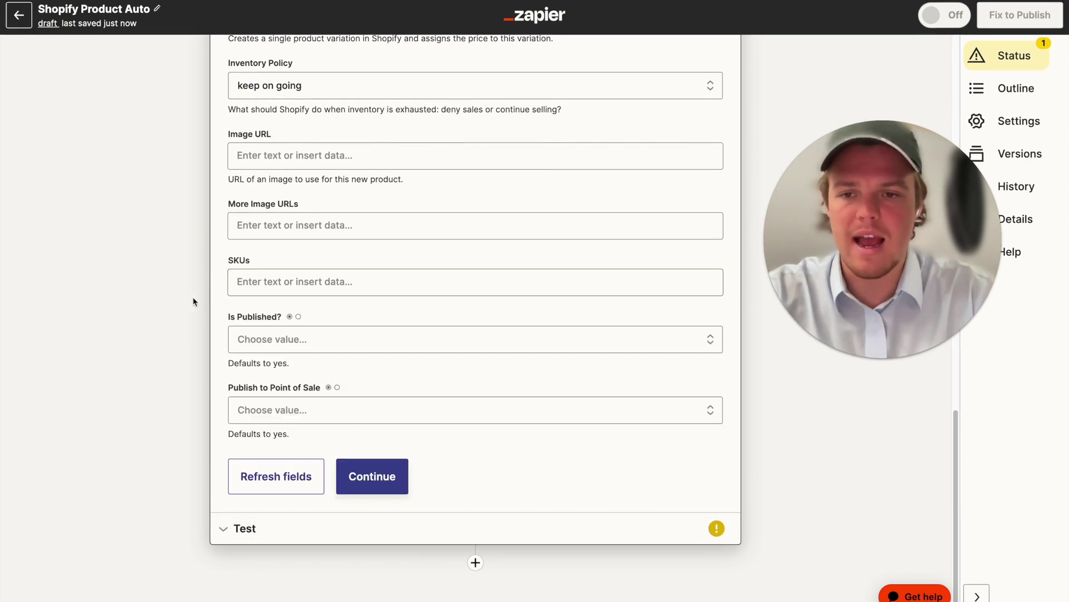
- Set Is Published? to True and Publish to Point of Sale to False
click(289, 345)
click(267, 506)
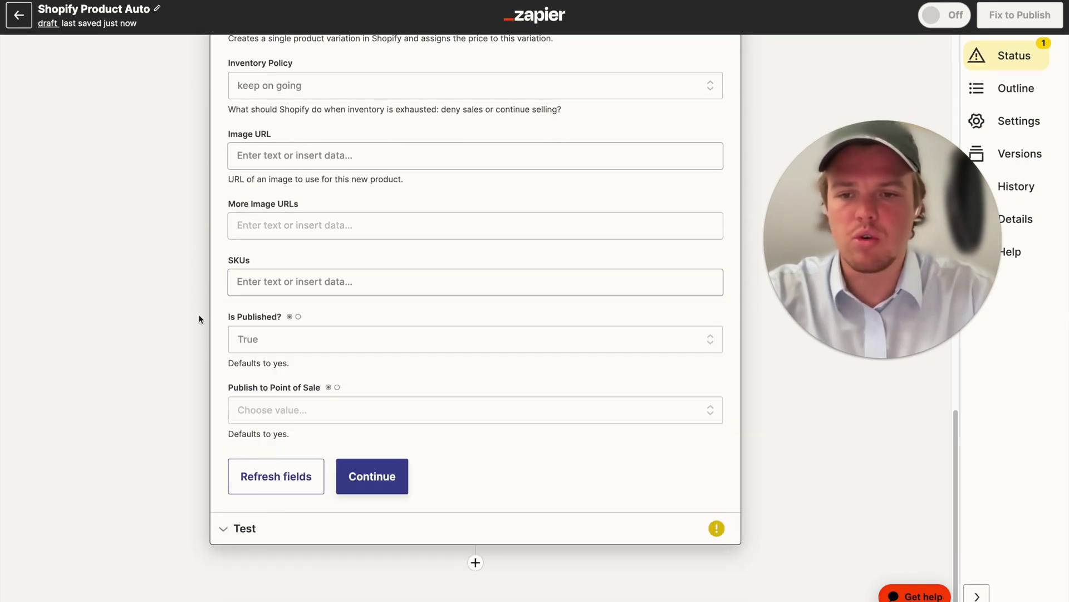
click(296, 411)
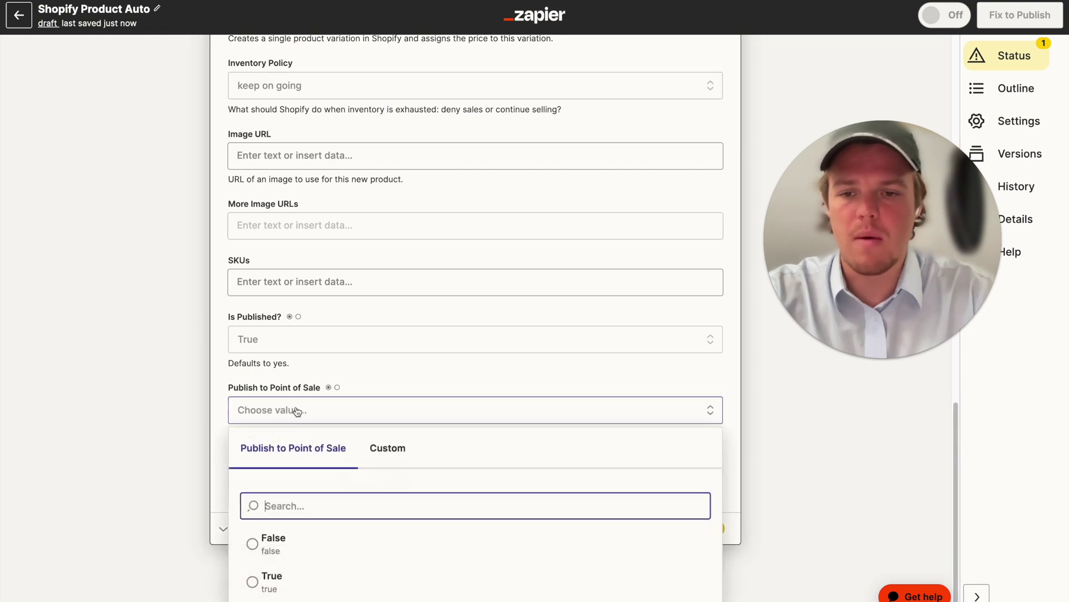
click(299, 544)
scroll(288, 339, up, 3)
- Map the Google Drive step's file into the product's Image URL field
click(308, 280)
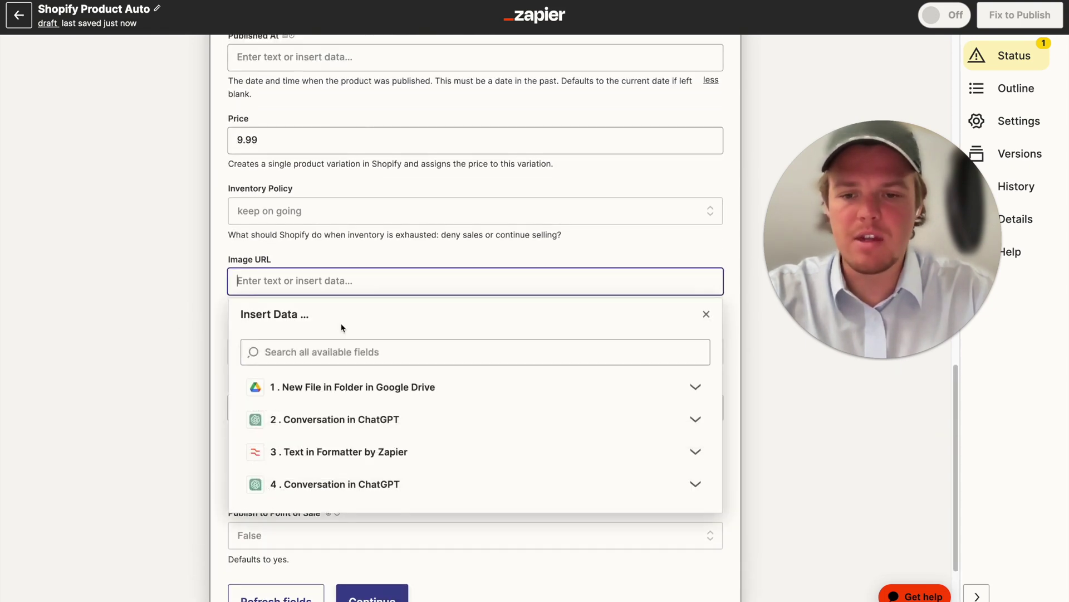
click(382, 312)
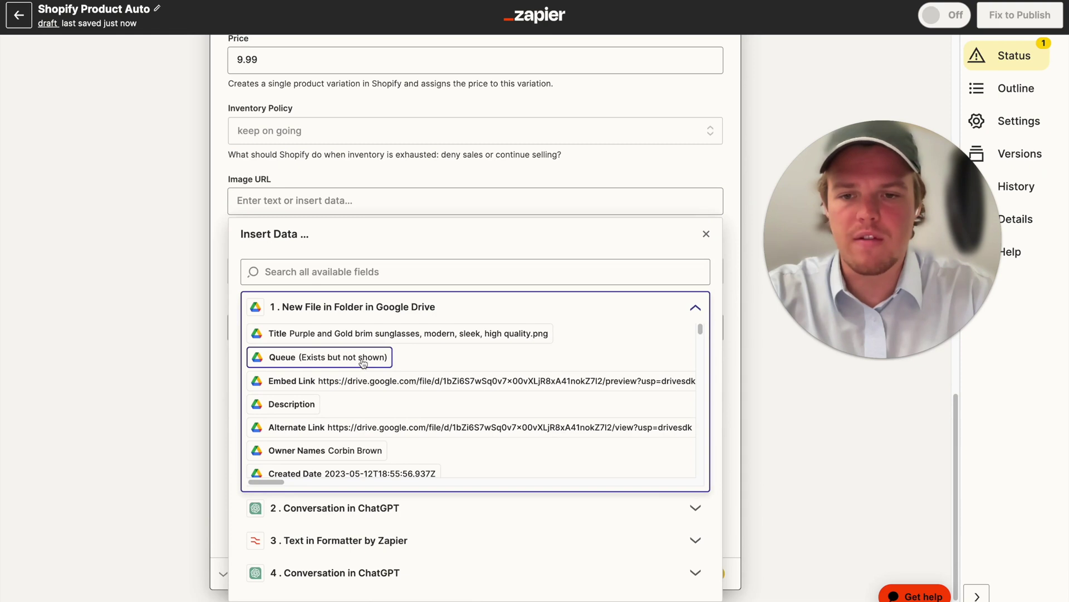
scroll(363, 363, down, 3)
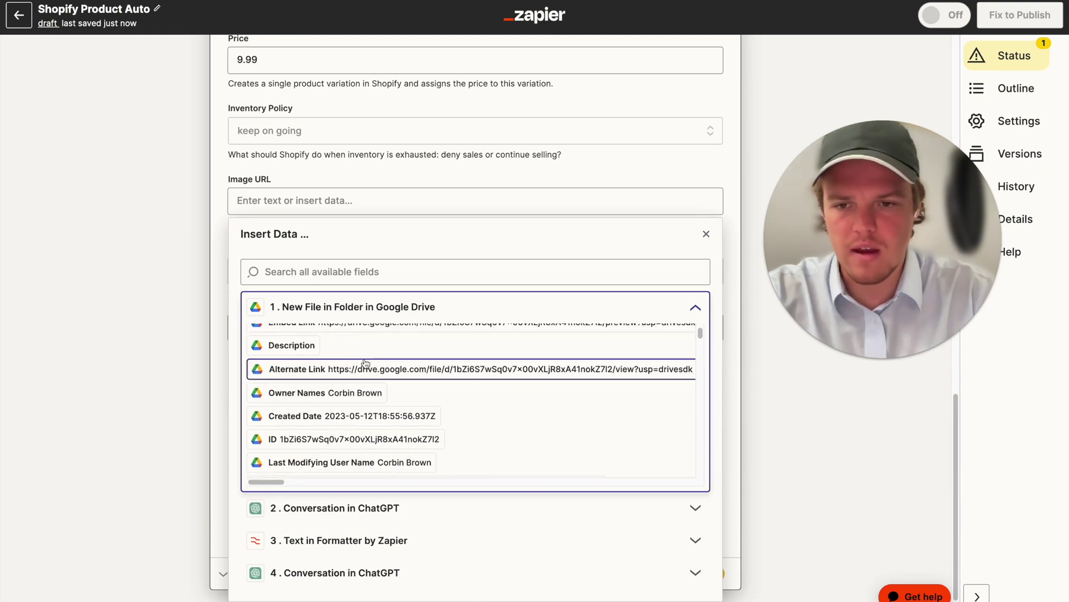
click(335, 272)
text(web)
key(BackSpace)
key(BackSpace)
key(BackSpace)
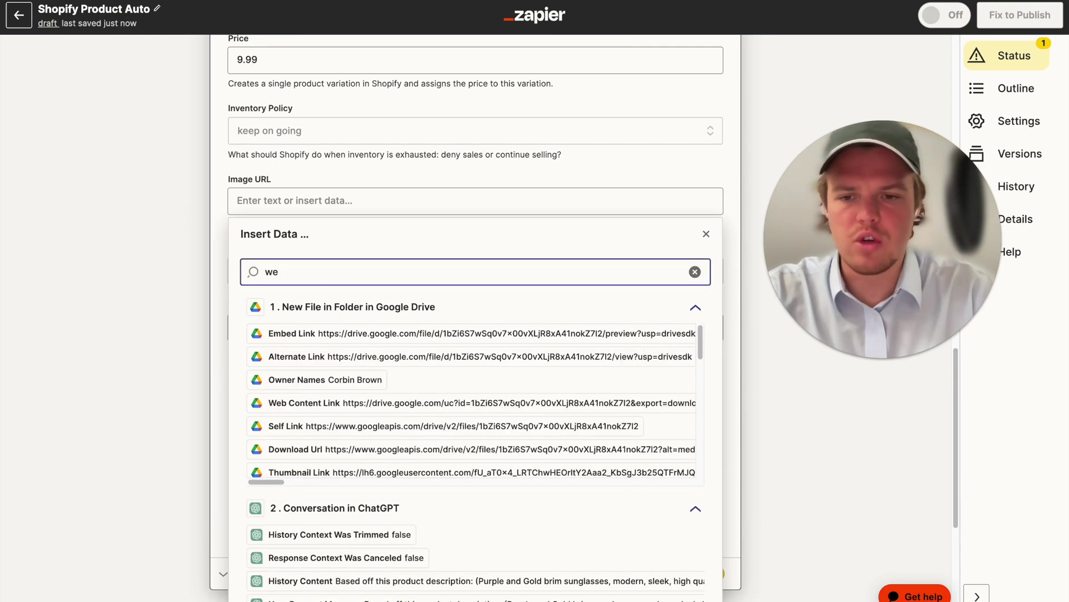
text(que)
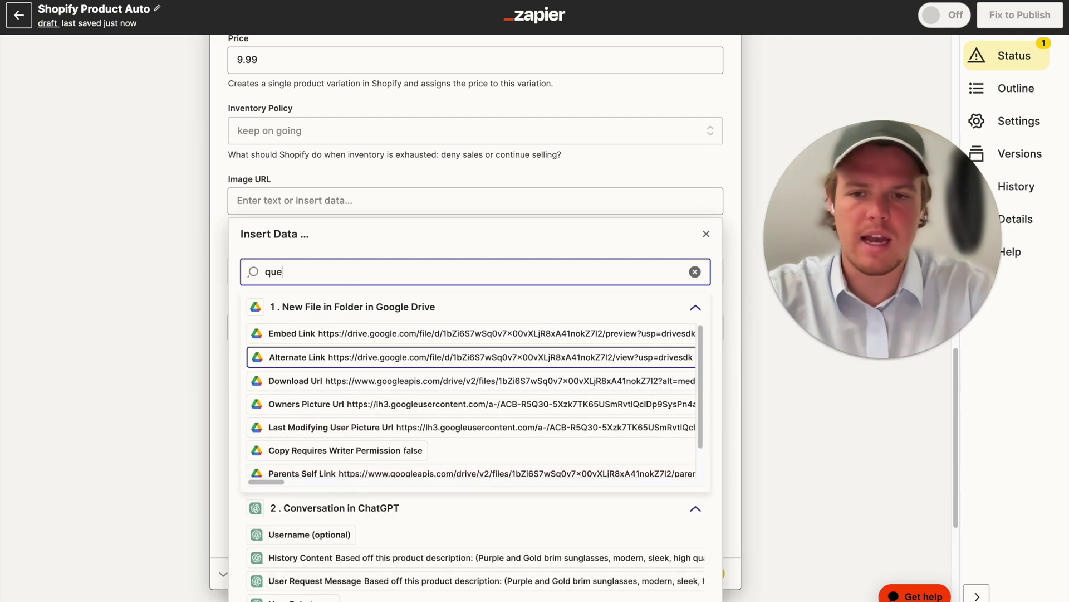
key(BackSpace)
key(BackSpace)
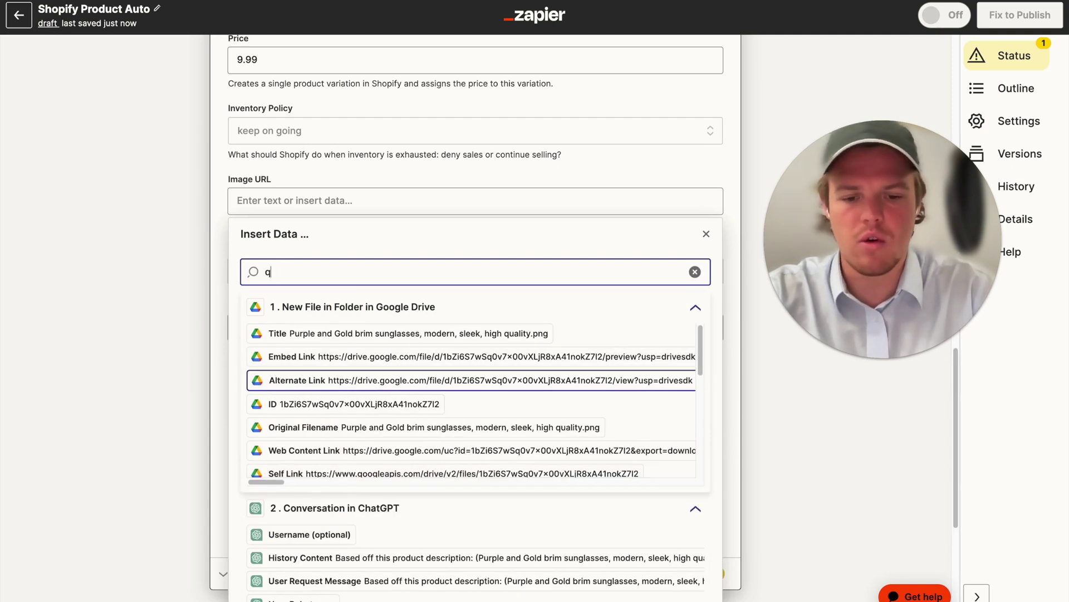
key(BackSpace)
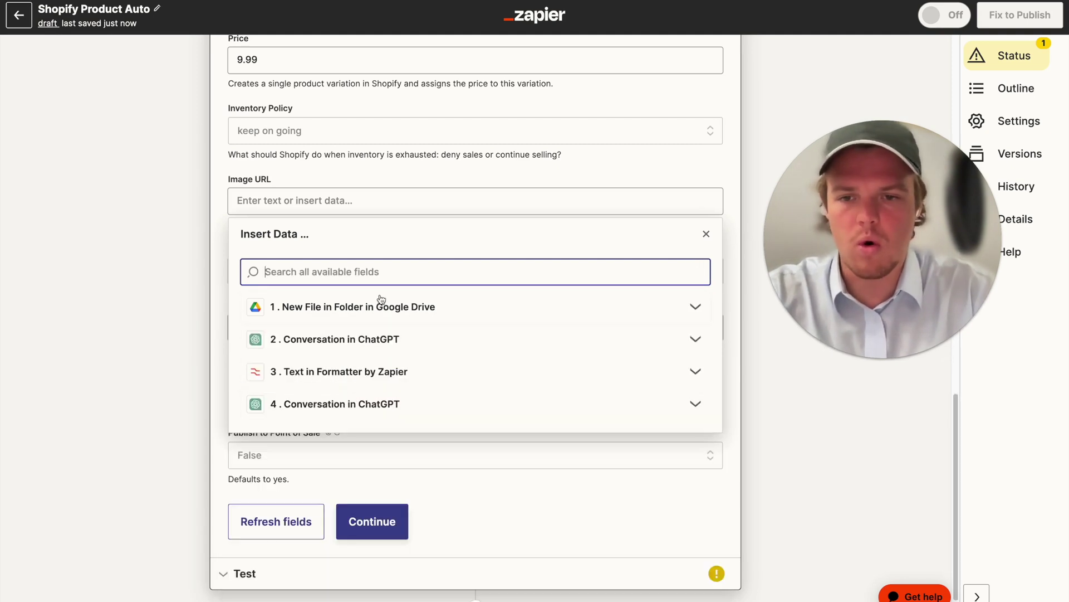
click(379, 306)
scroll(345, 356, up, 1)
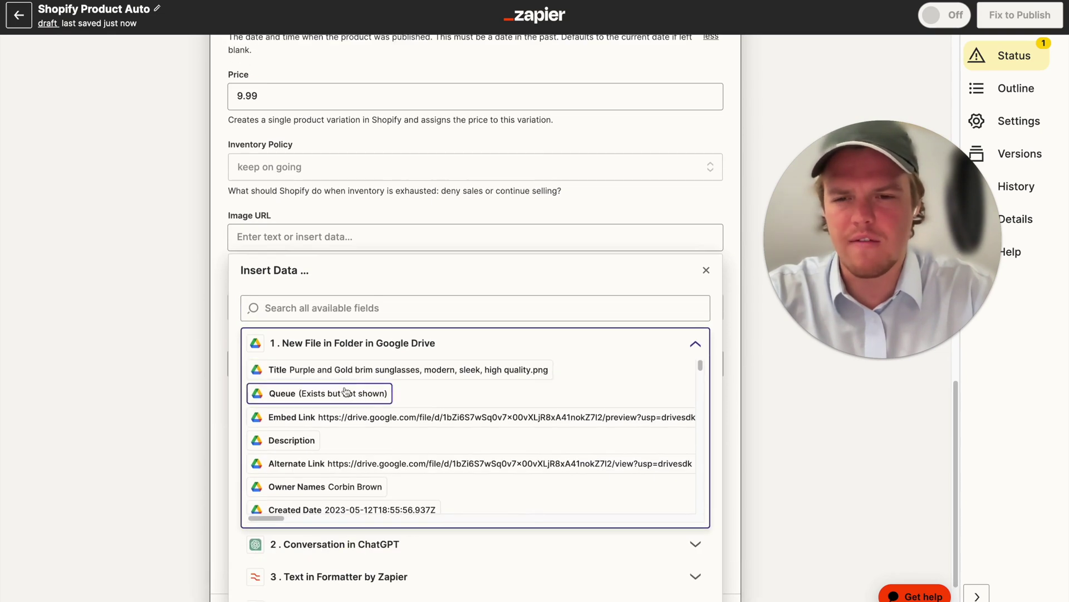
click(345, 394)
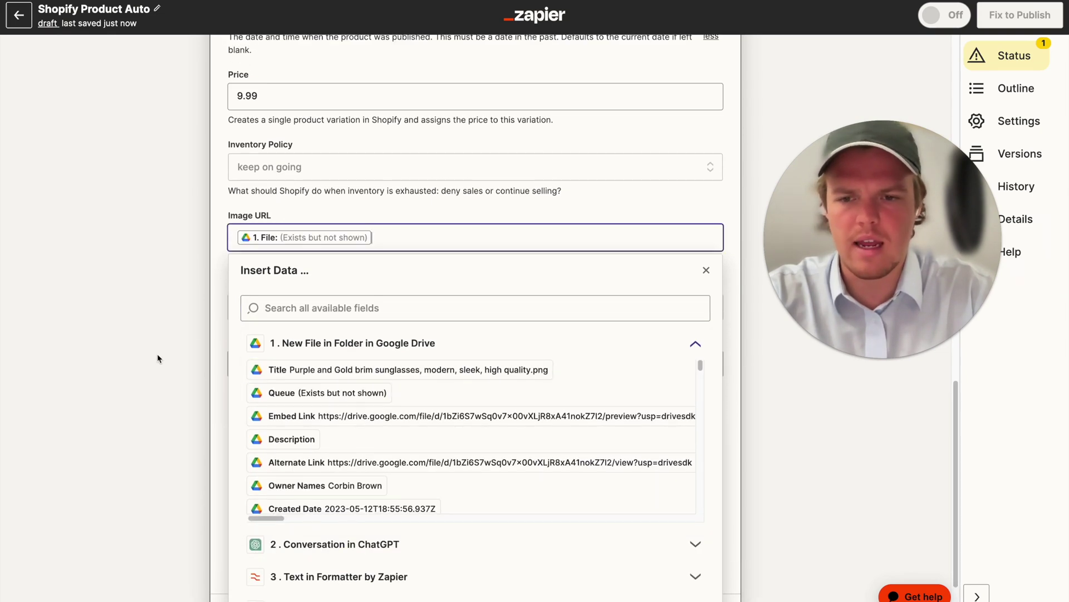
click(157, 358)
- Preview the test product and send it to Shopify
scroll(216, 369, down, 2)
click(402, 477)
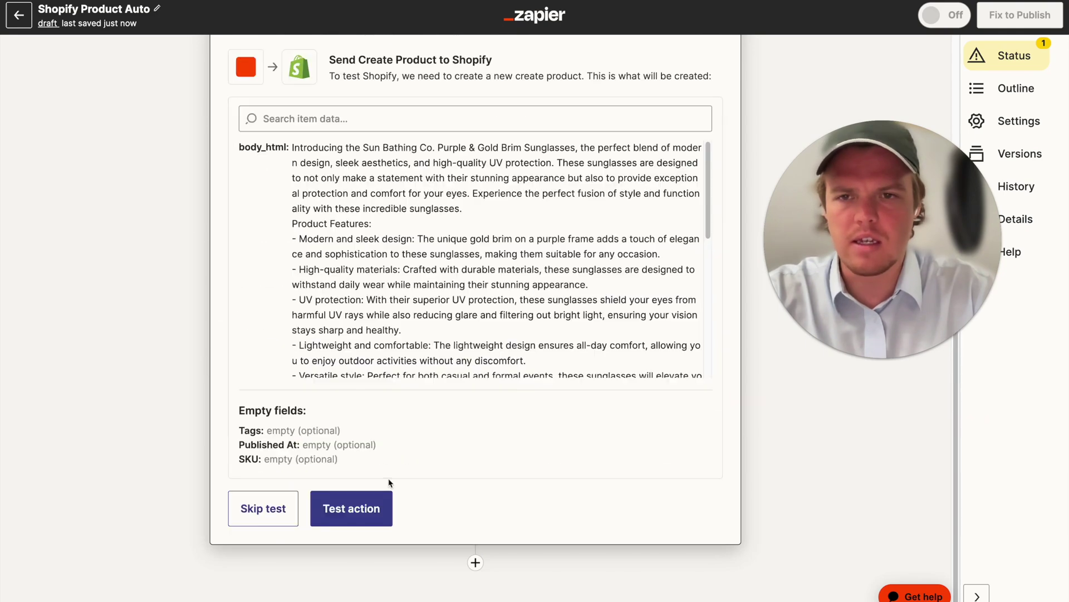
scroll(415, 469, down, 5)
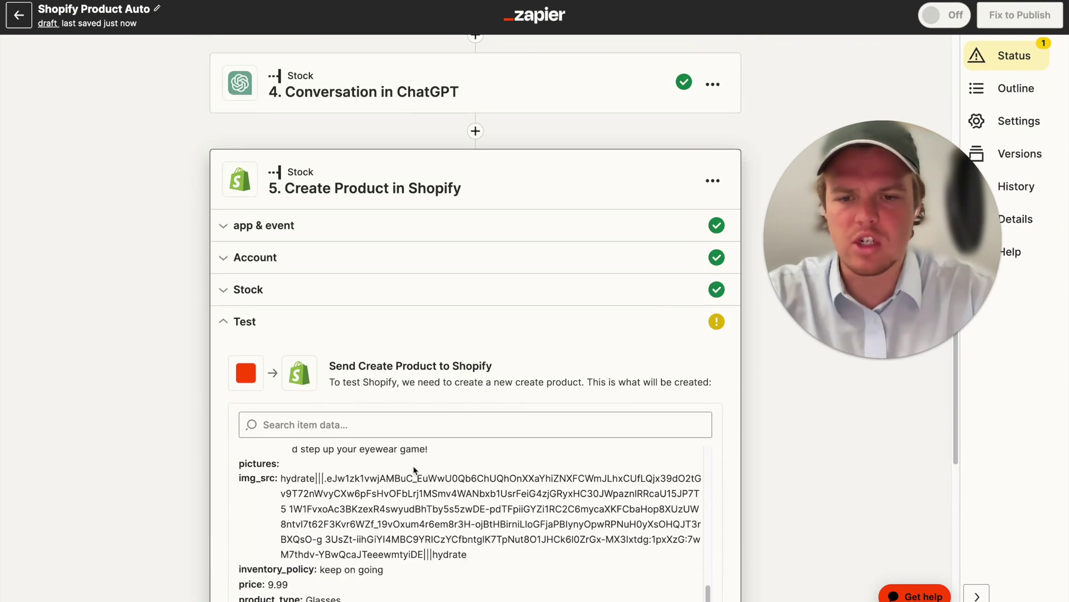
scroll(140, 440, down, 3)
scroll(302, 416, down, 2)
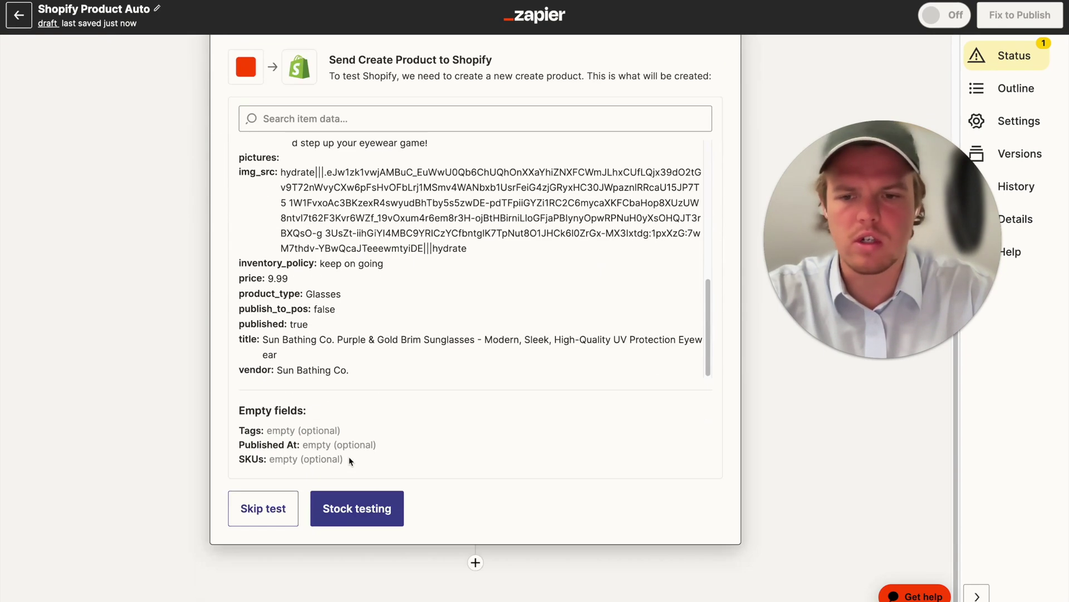
click(357, 507)
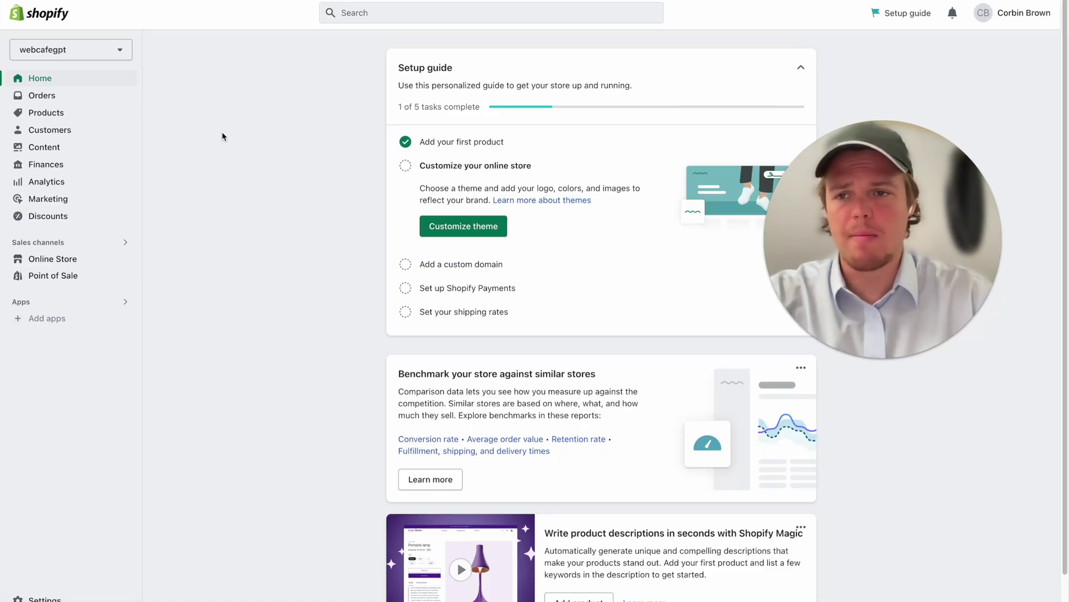
- Open the new Sun Bathing Co. sunglasses product from Shopify's product list
click(82, 117)
drag(893, 228, 658, 350)
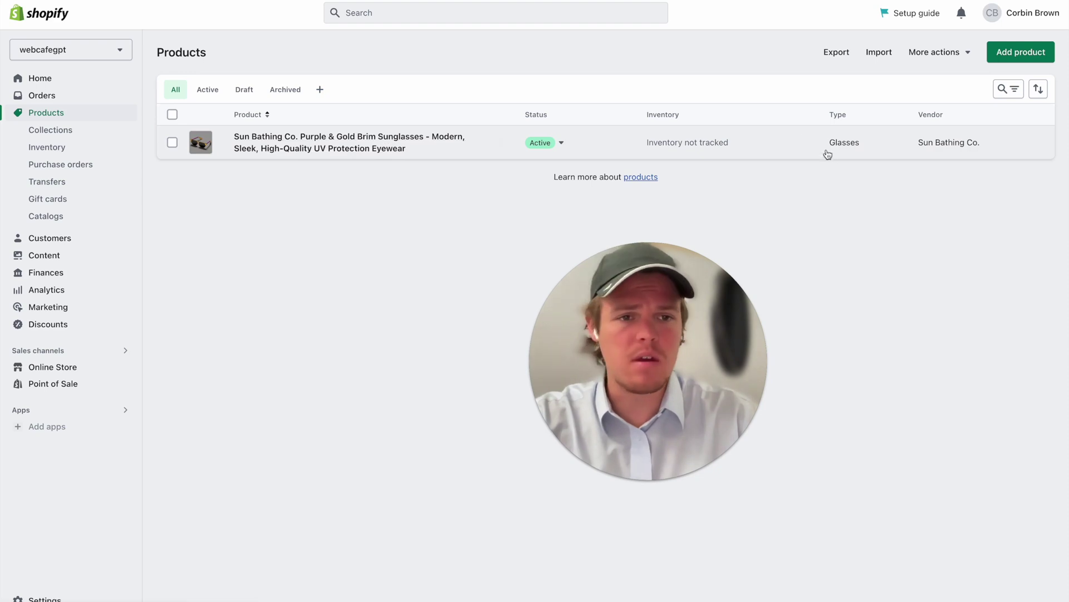
click(396, 148)
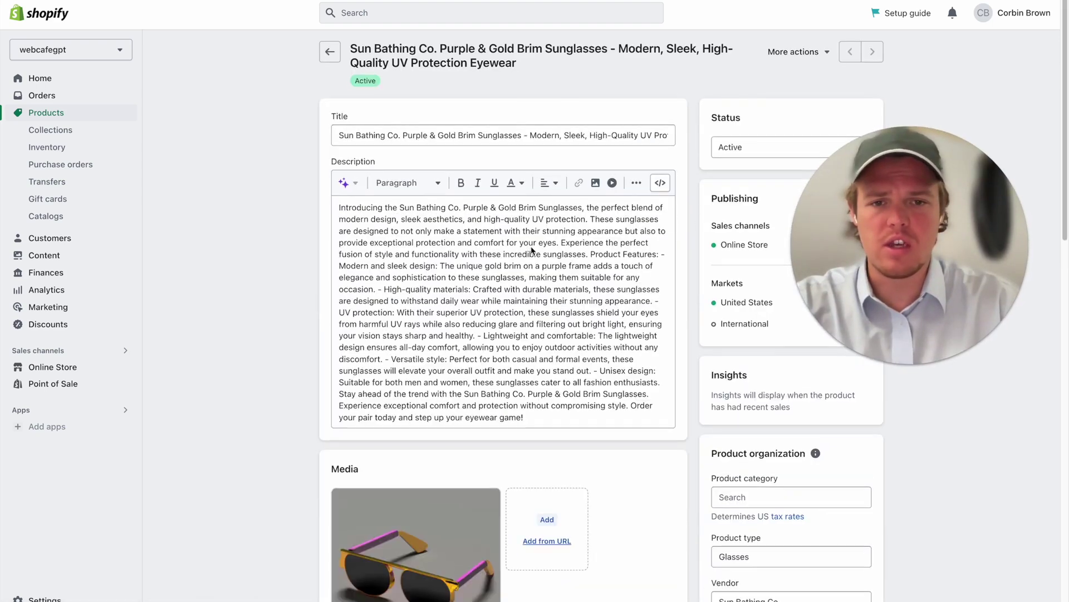
- Review the product's title, description and image, then bring up More actions
scroll(532, 251, down, 7)
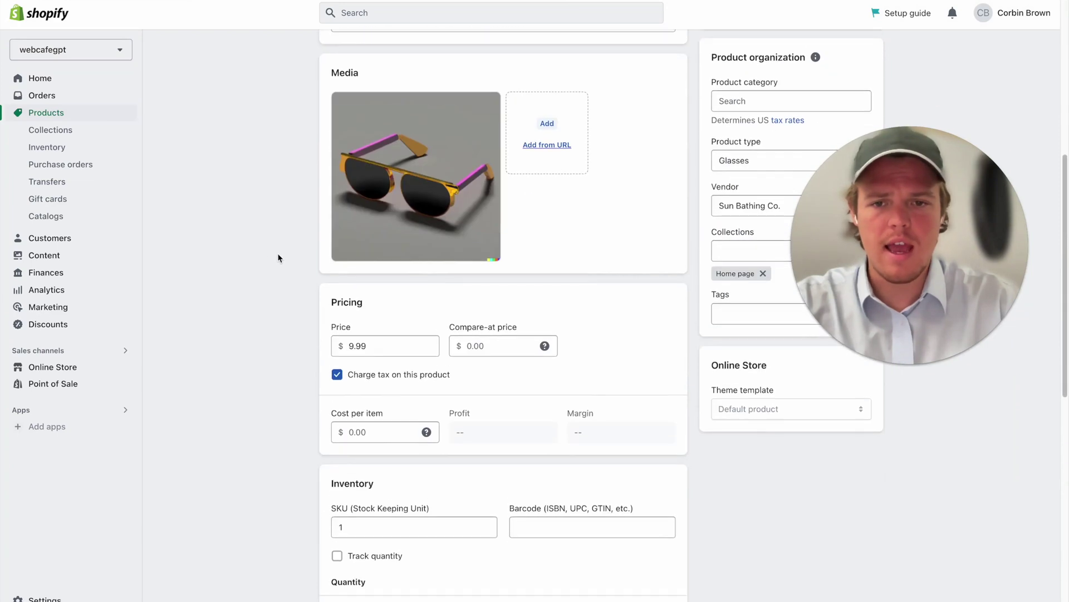
scroll(399, 190, down, 2)
scroll(279, 262, down, 8)
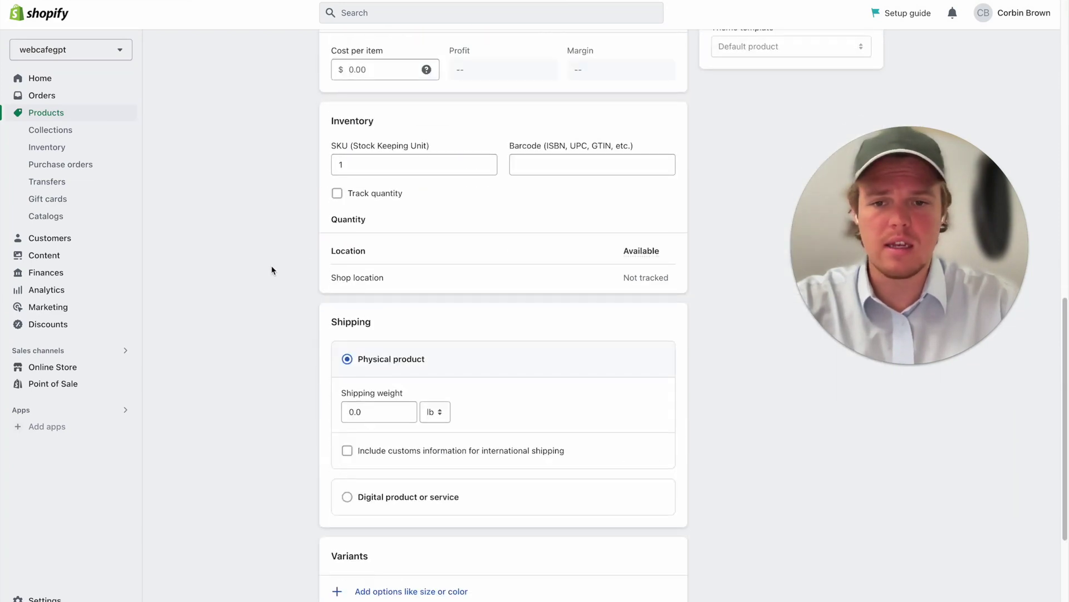
scroll(273, 263, up, 15)
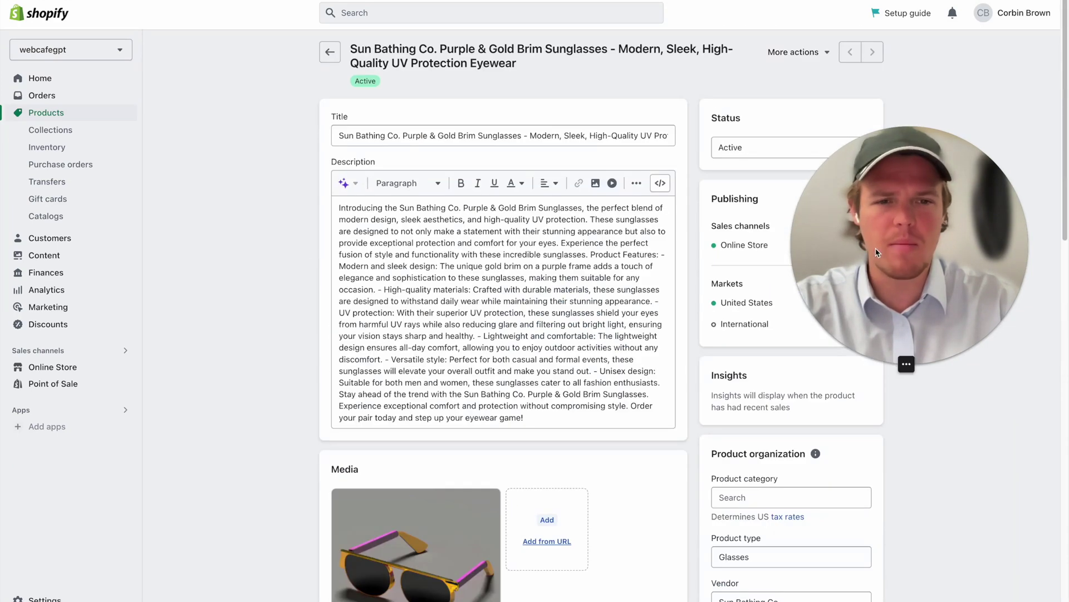
scroll(568, 195, down, 5)
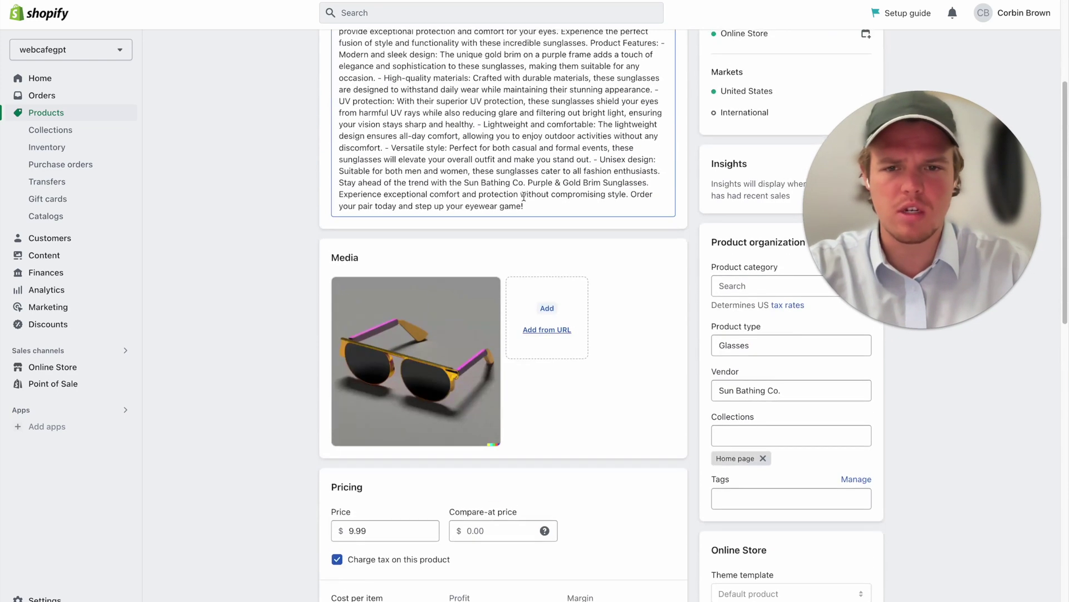
scroll(568, 194, up, 5)
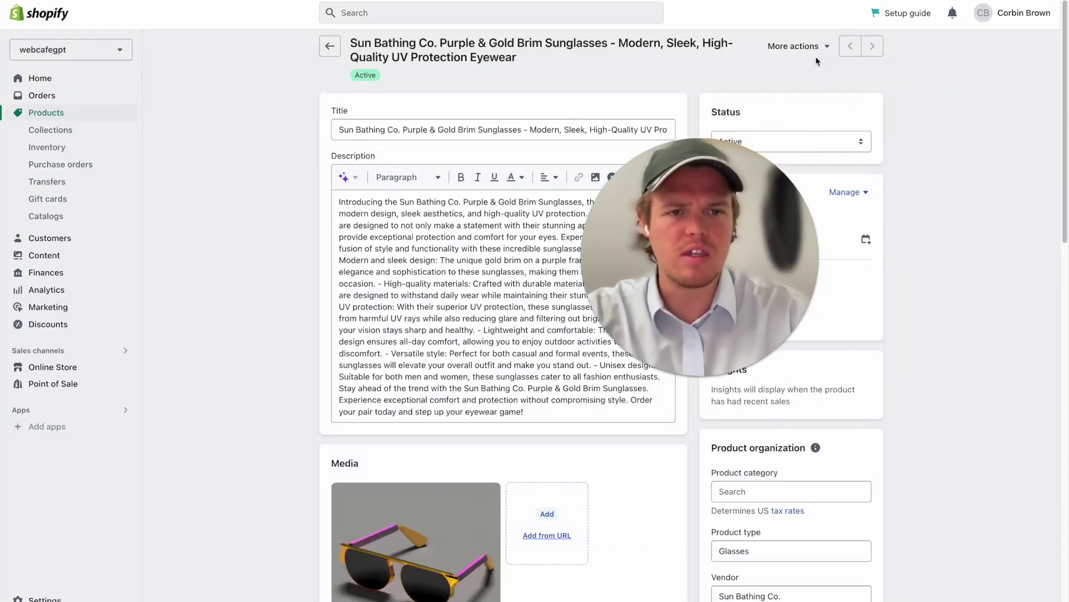
click(817, 56)
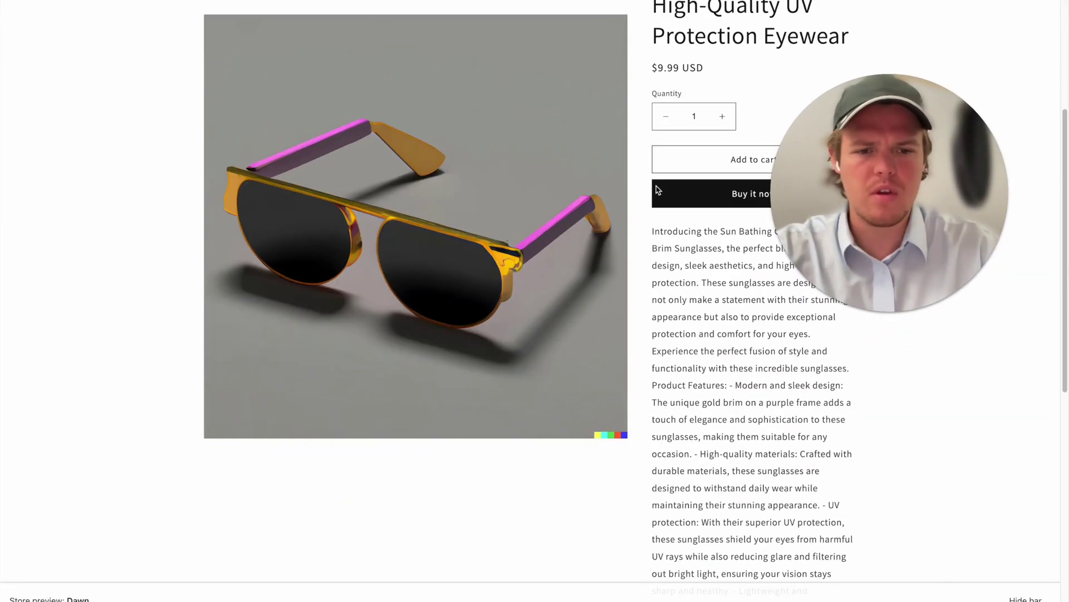
- Browse the storefront preview showing the sunglasses image, $9.99 price and description
drag(848, 200, 146, 373)
scroll(733, 206, up, 10)
scroll(733, 206, up, 3)
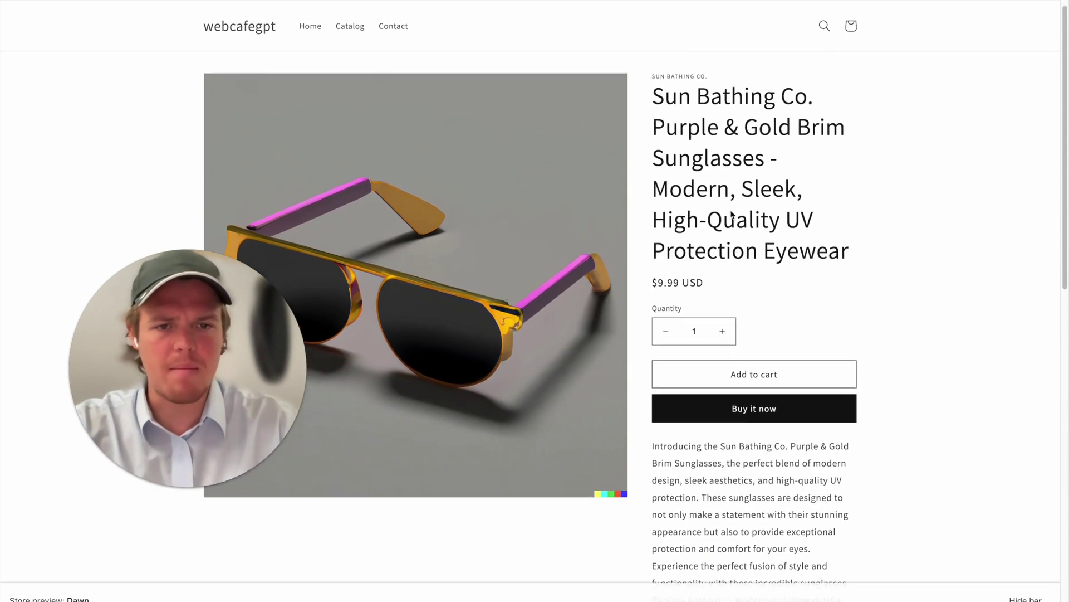
drag(218, 318, 940, 208)
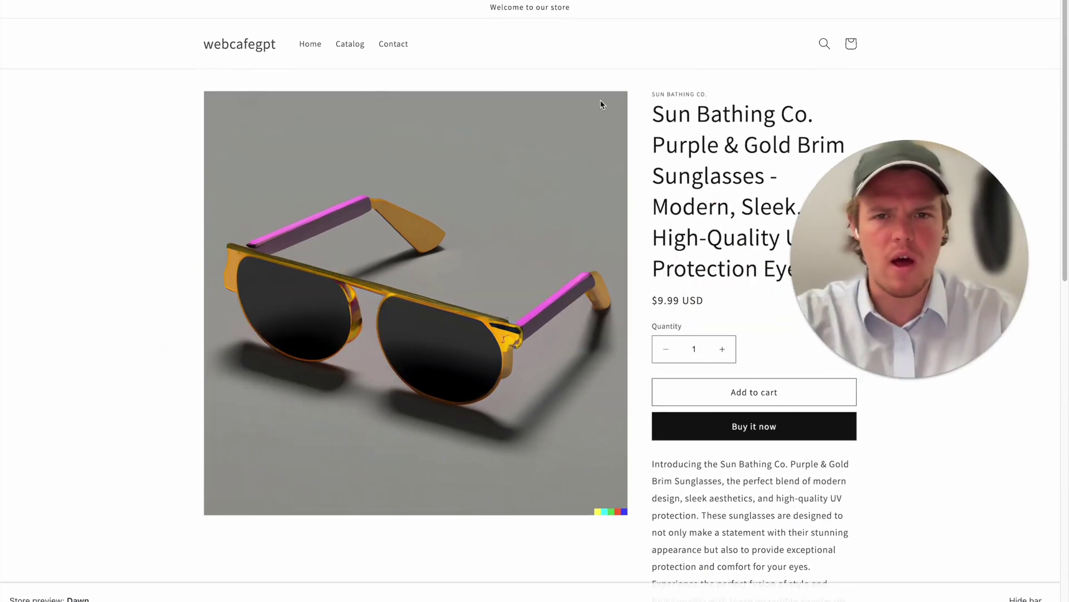
scroll(689, 143, down, 5)
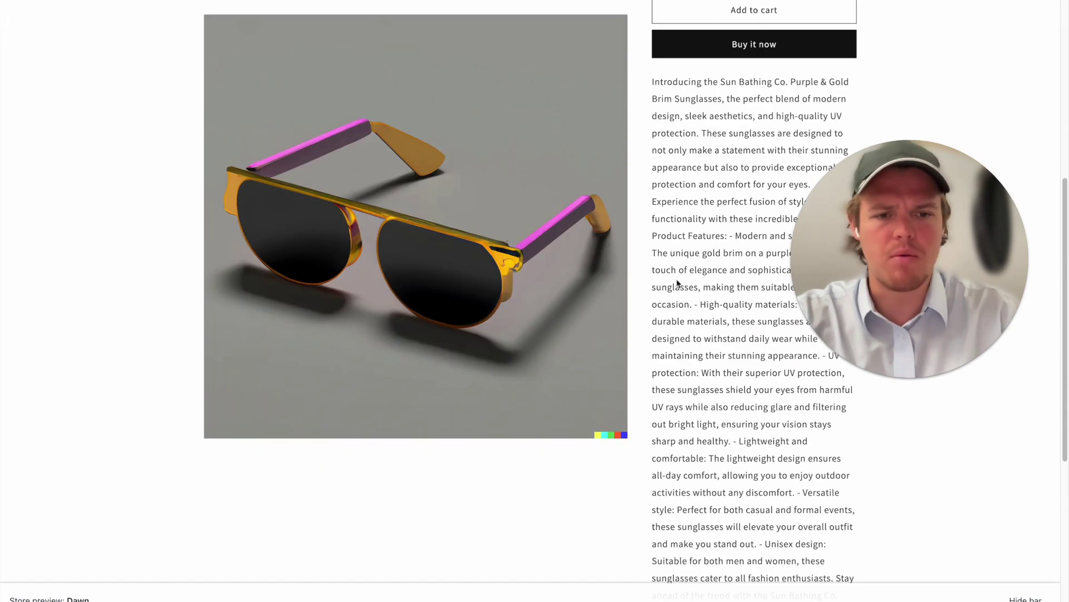
scroll(678, 284, up, 5)
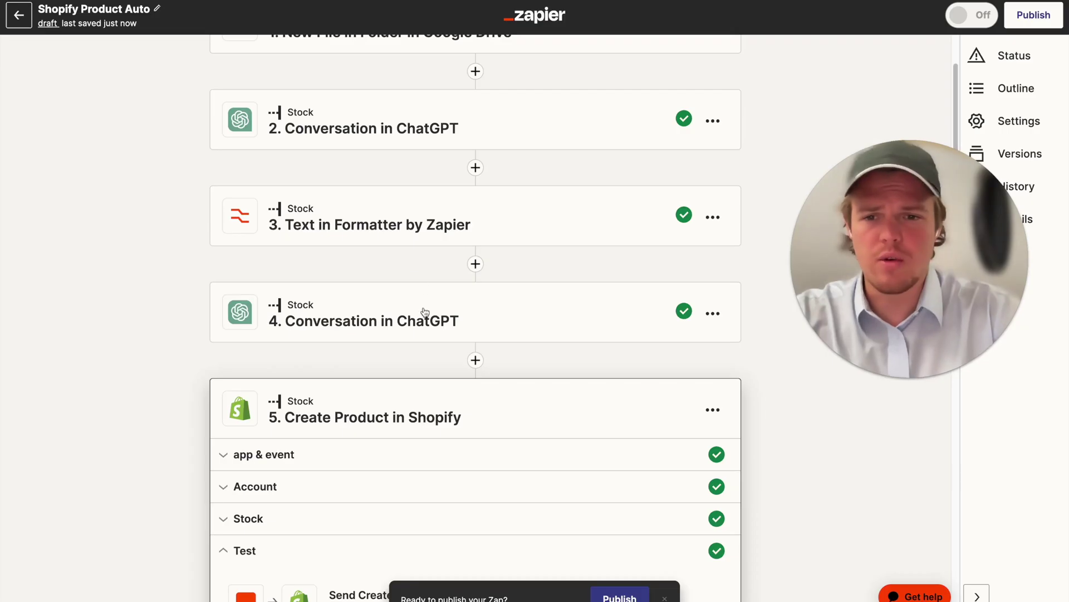
- Append ', and use HTML SEO best practices' to step 4's ChatGPT User Message
scroll(425, 311, down, 3)
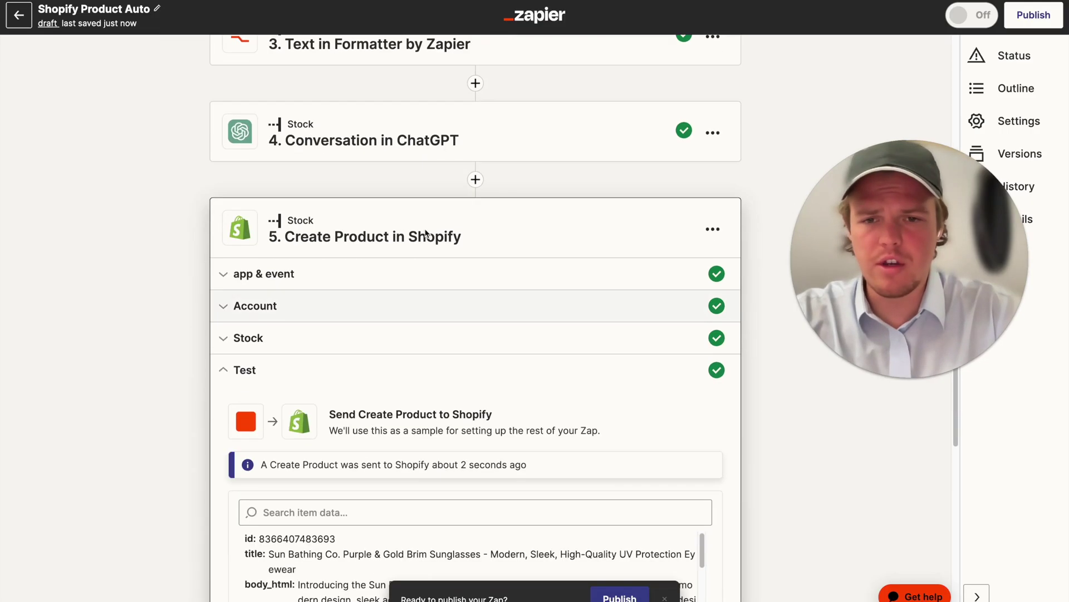
click(429, 167)
scroll(390, 356, down, 4)
click(357, 410)
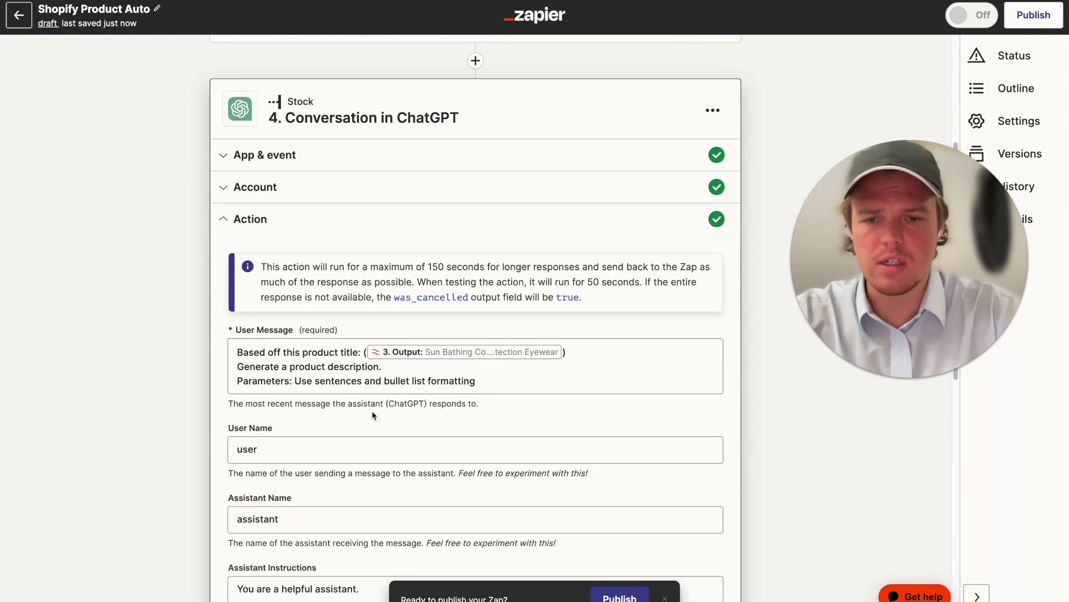
scroll(425, 385, down, 4)
scroll(425, 390, up, 3)
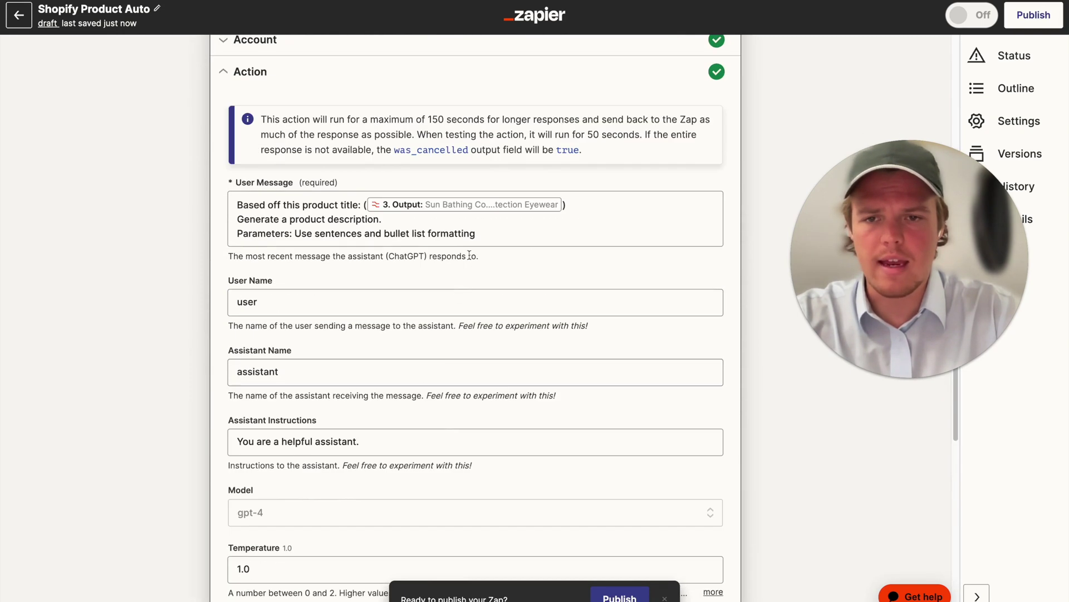
click(489, 240)
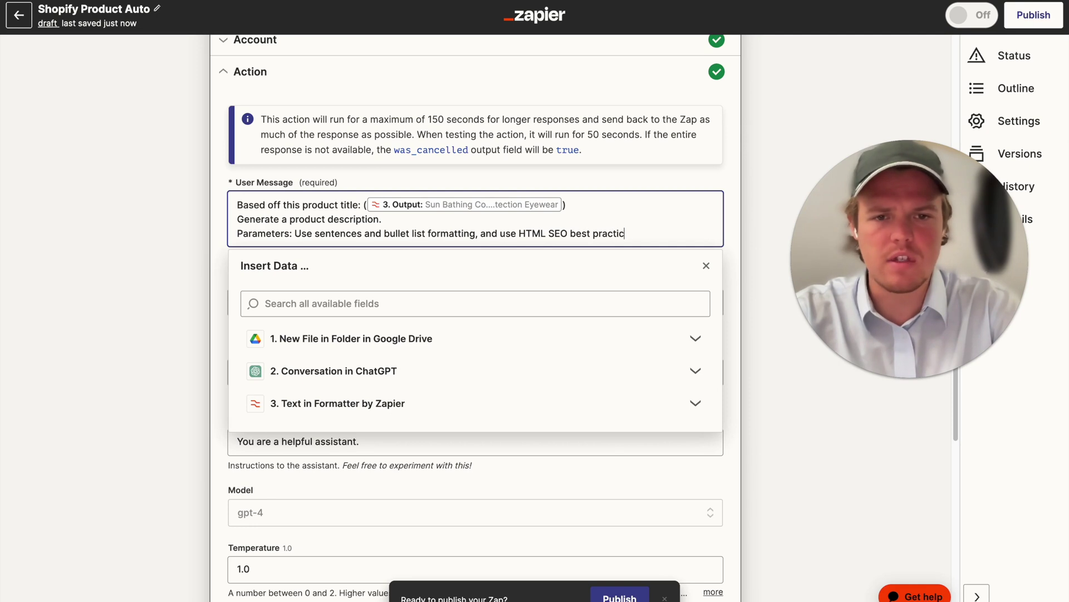
- Change the ChatGPT Memory Key to 'productdescrip1' and save the step
click(177, 269)
scroll(167, 278, down, 5)
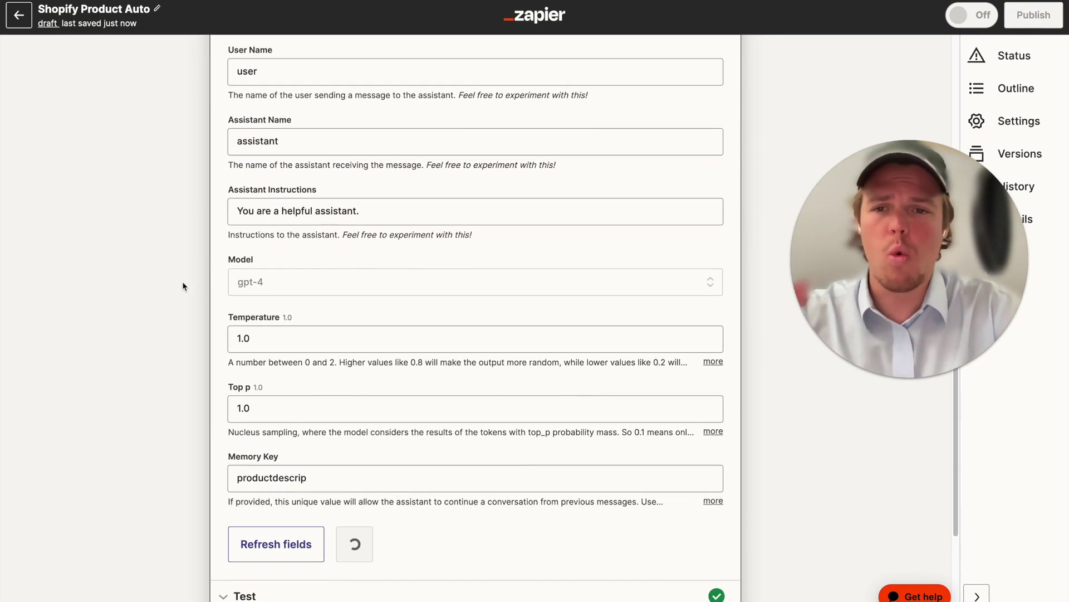
scroll(225, 321, down, 1)
click(325, 392)
text(1)
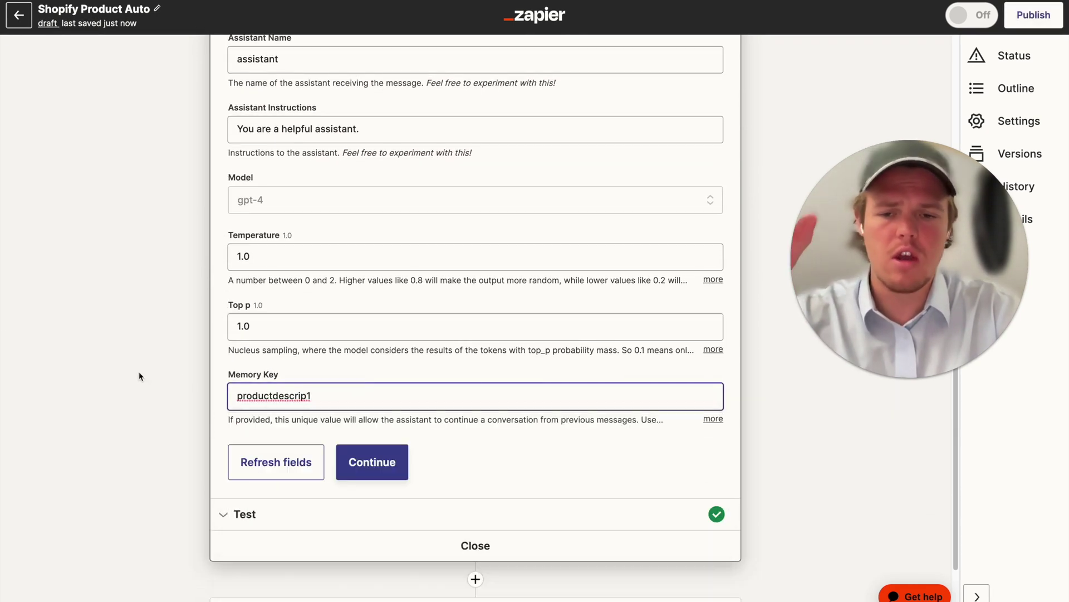
click(140, 377)
click(371, 453)
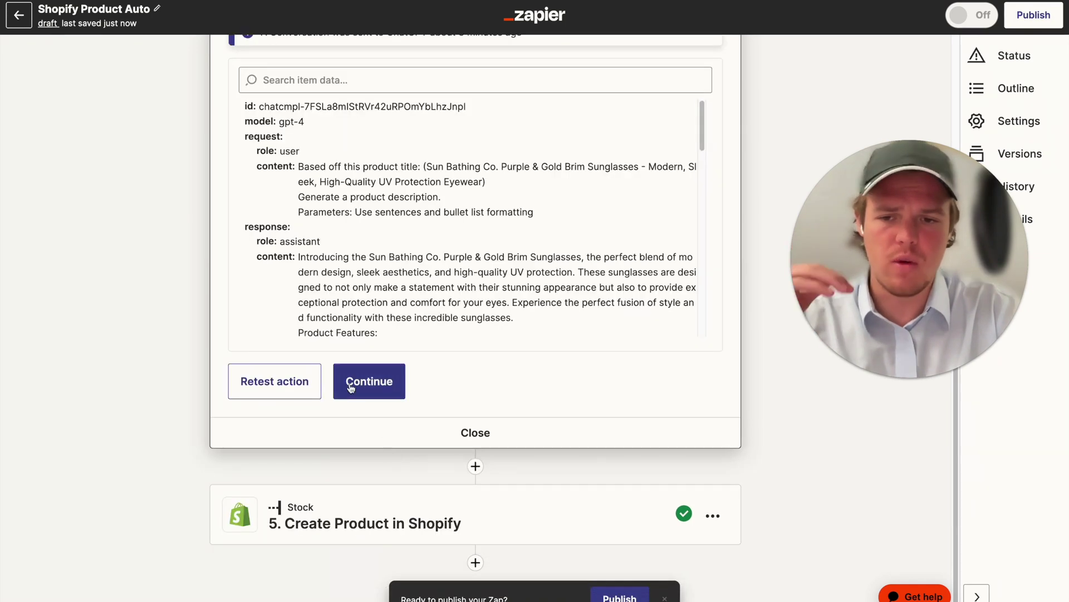
- Retest the ChatGPT step and review the HTML-formatted sunglasses description
click(267, 389)
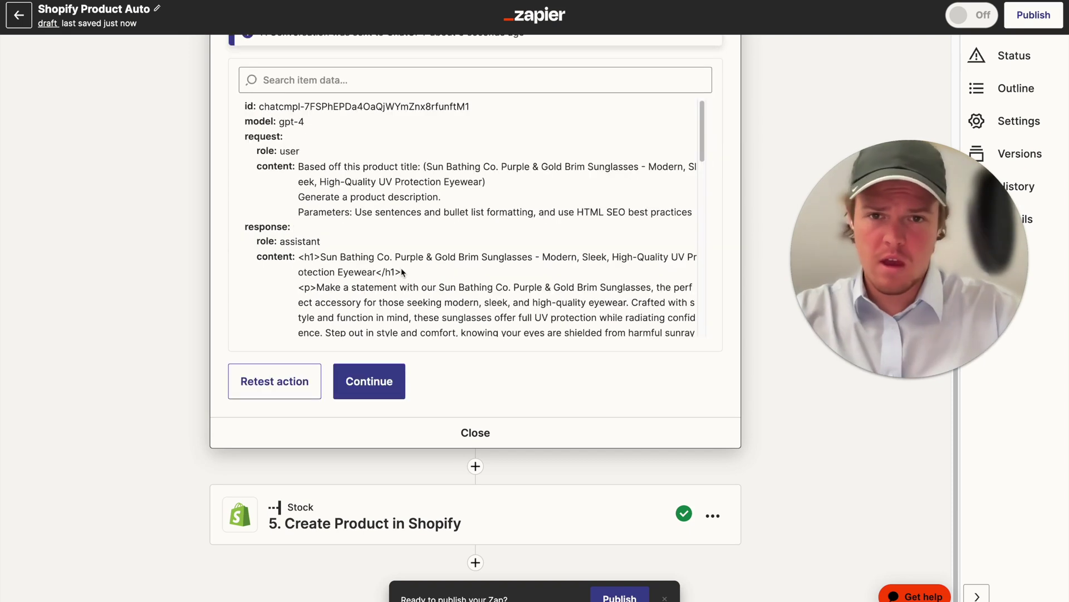
scroll(460, 273, down, 5)
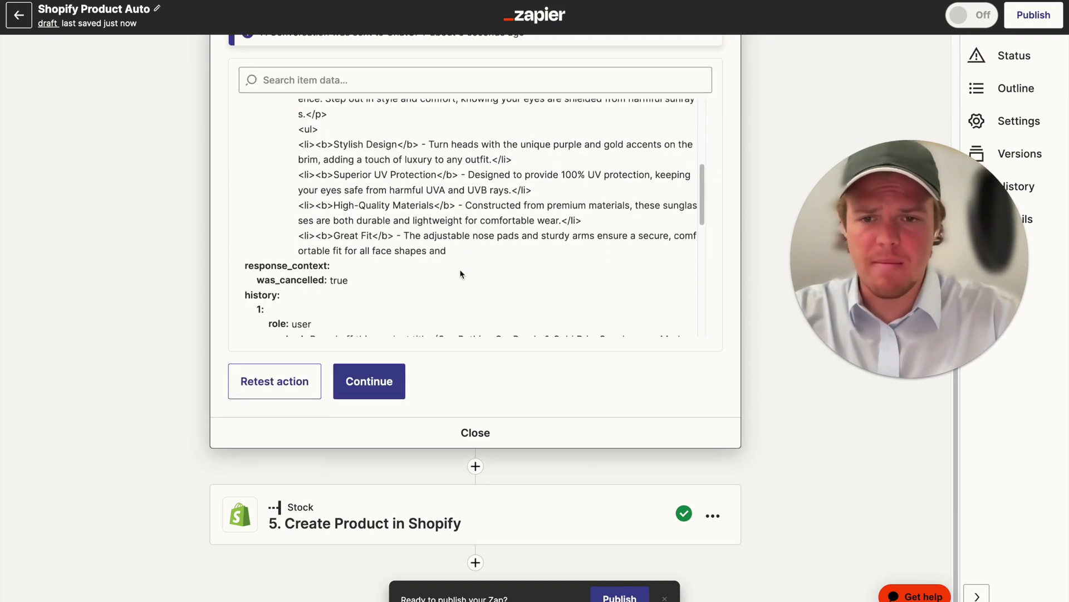
scroll(460, 273, up, 5)
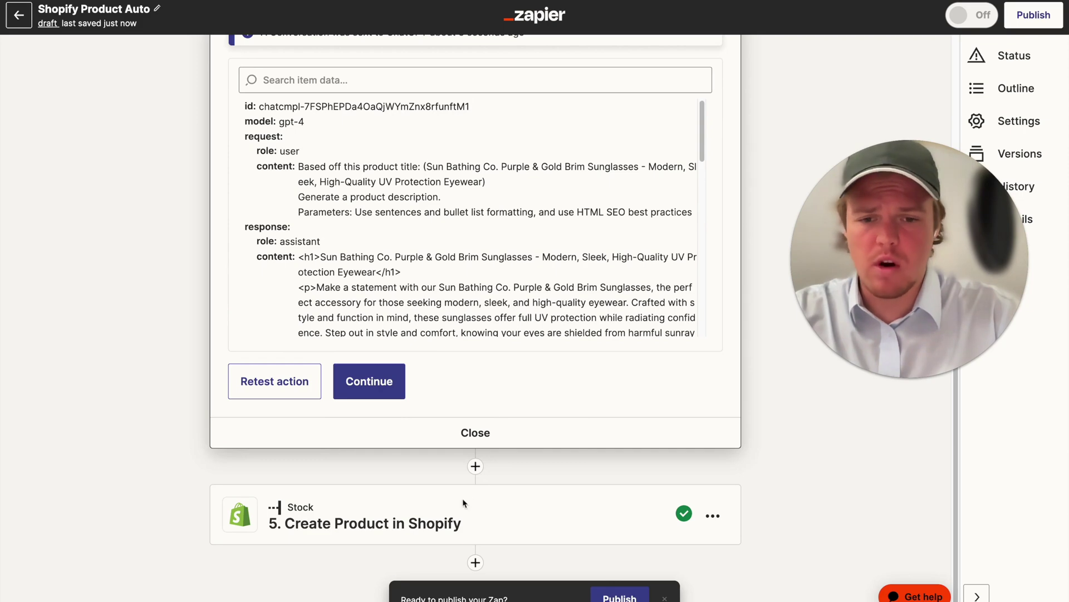
click(467, 520)
- Continue through step 5's Shopify settings and retest Create Product to send the HTML sunglasses description
click(482, 410)
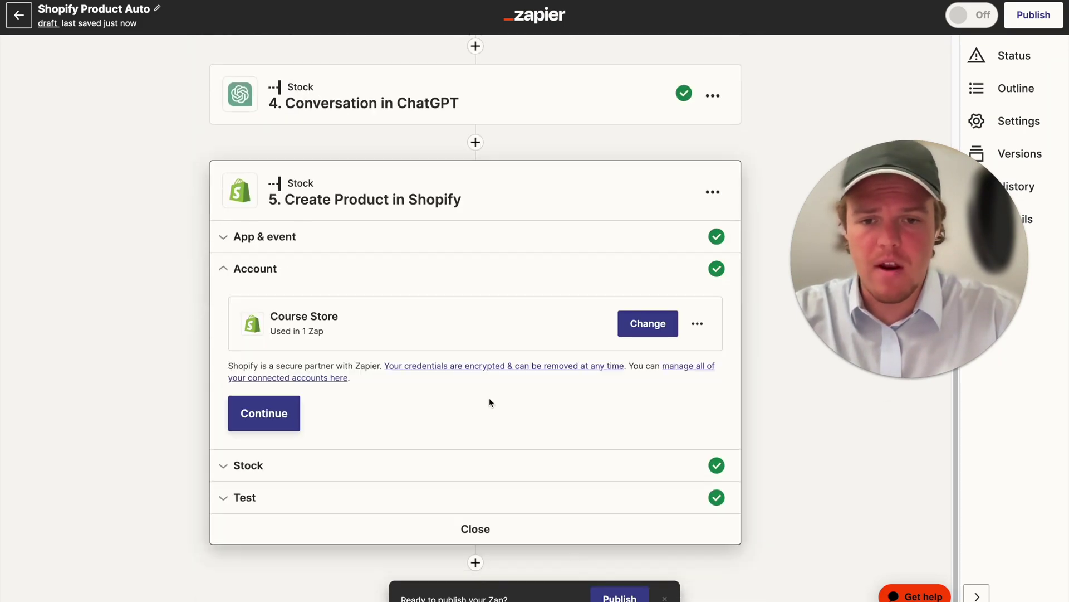
click(271, 429)
scroll(324, 460, down, 12)
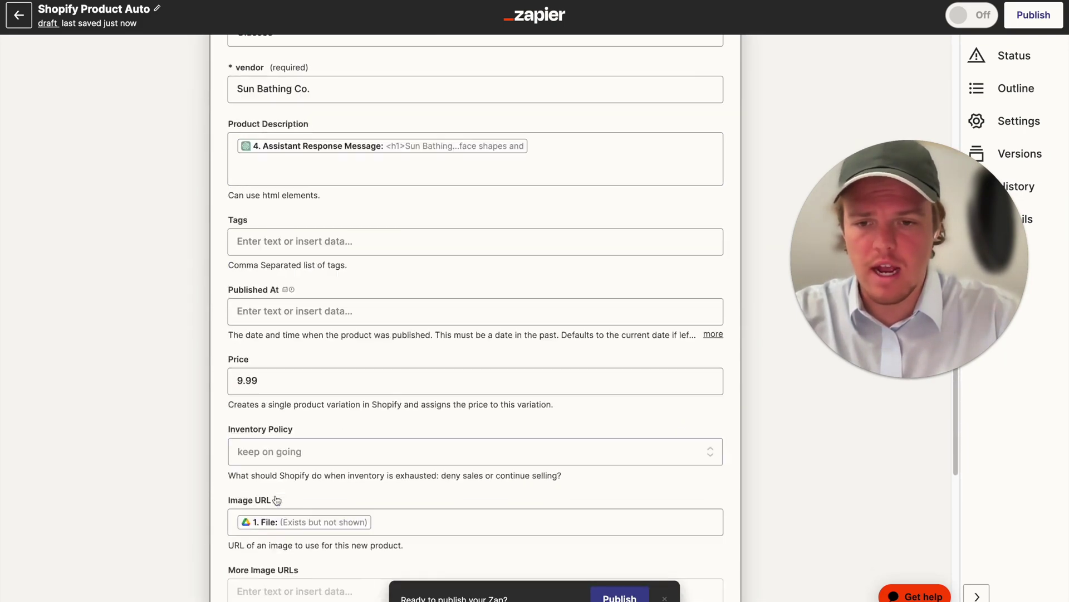
click(394, 535)
scroll(390, 369, down, 2)
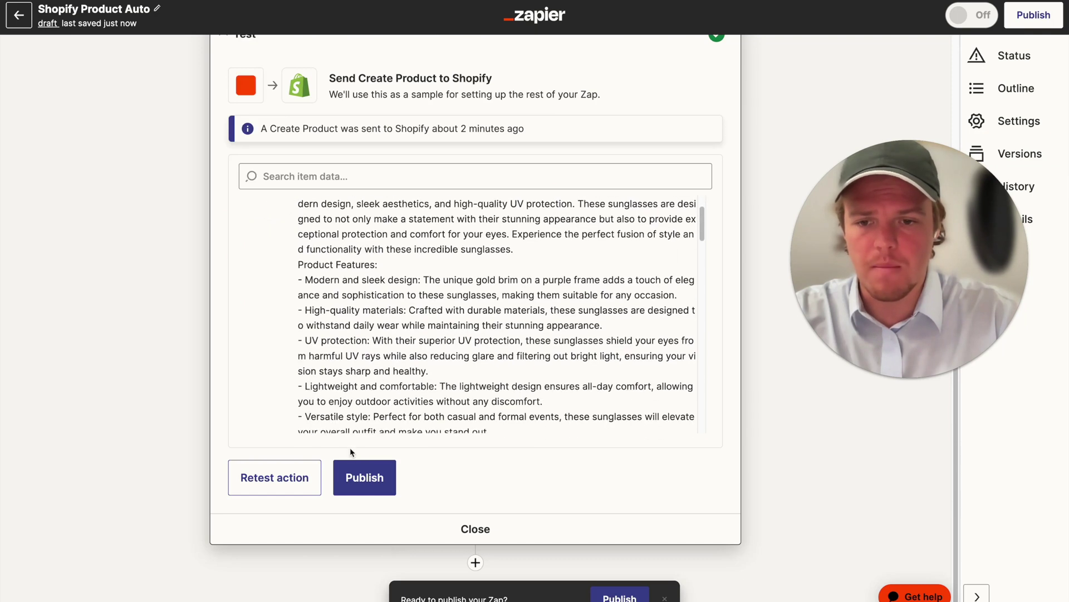
click(287, 479)
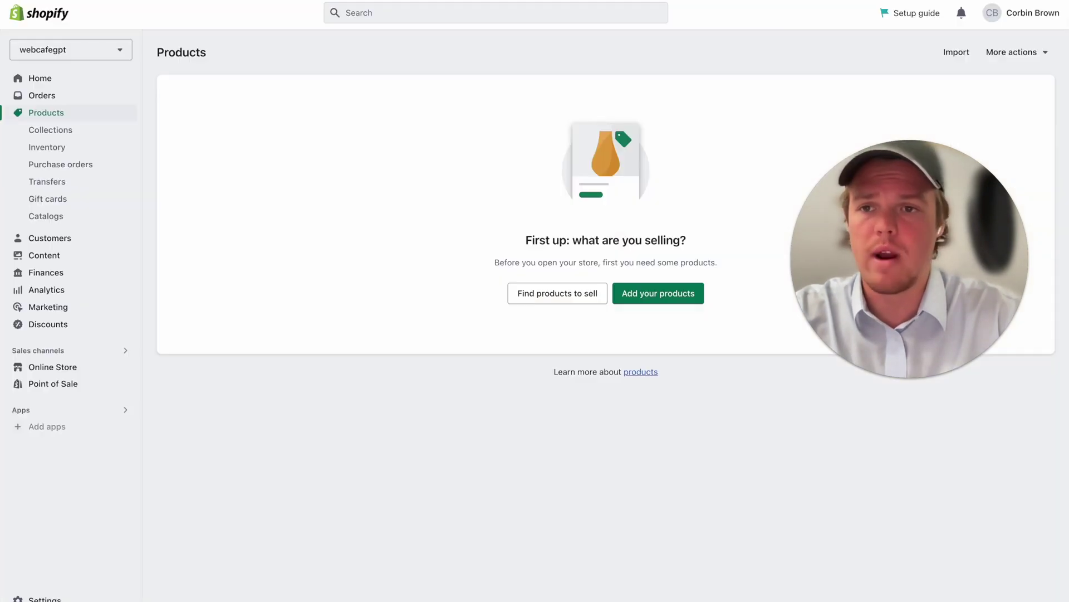
- Refresh Shopify's Products list and open the new sunglasses product to check its formatted description
key(ctrl+r)
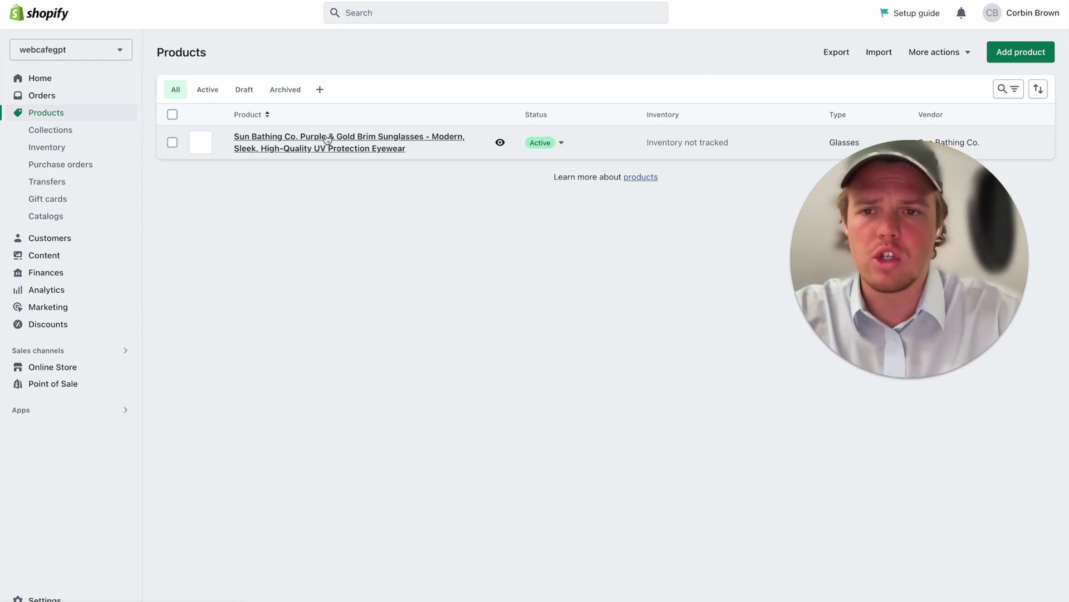
click(325, 142)
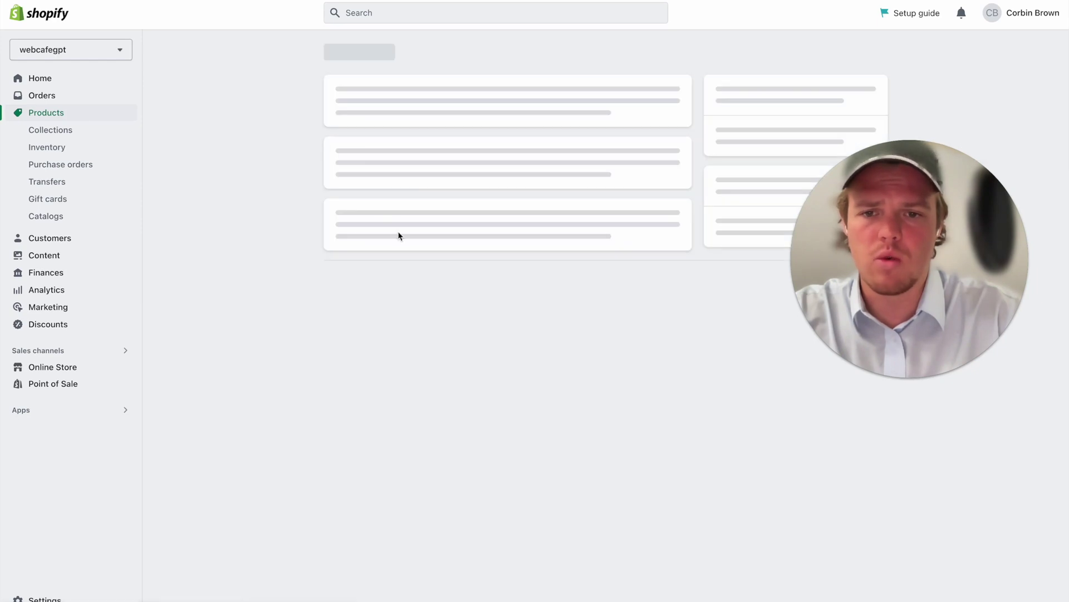
scroll(547, 314, down, 1)
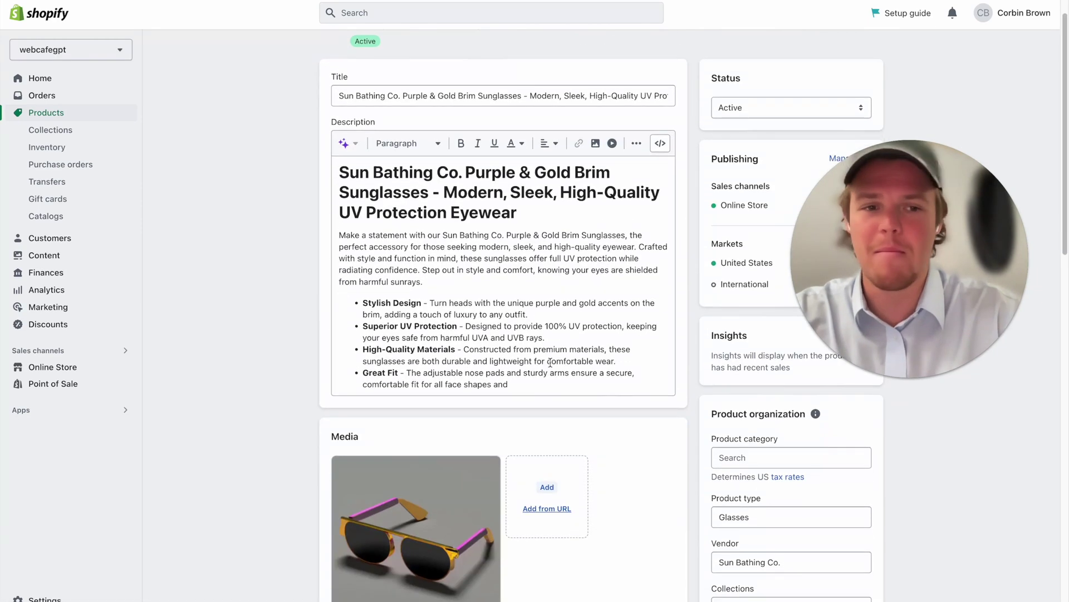
scroll(548, 314, up, 1)
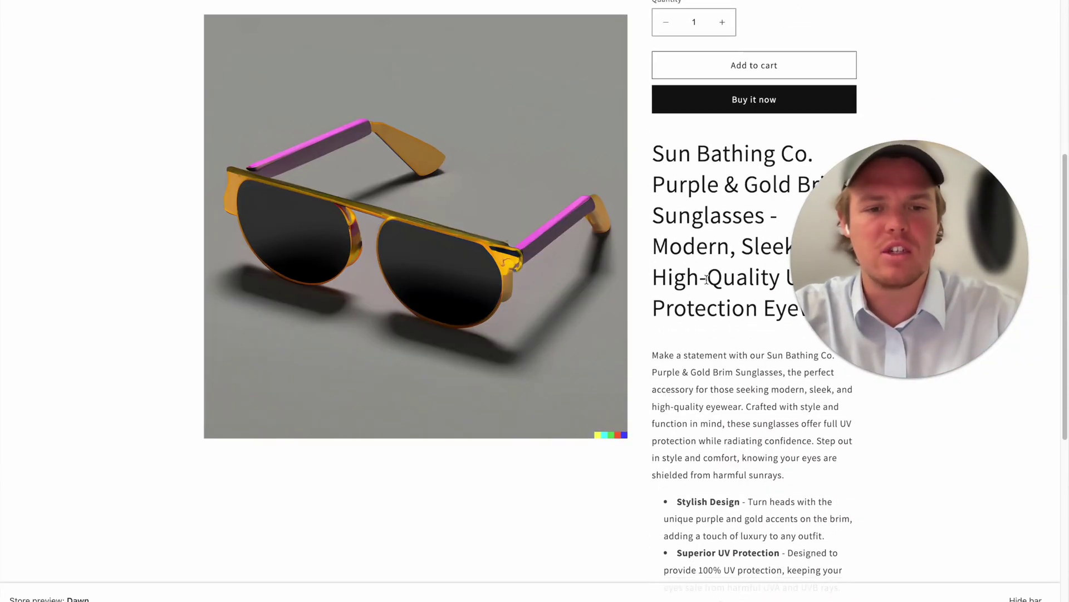
scroll(708, 283, down, 4)
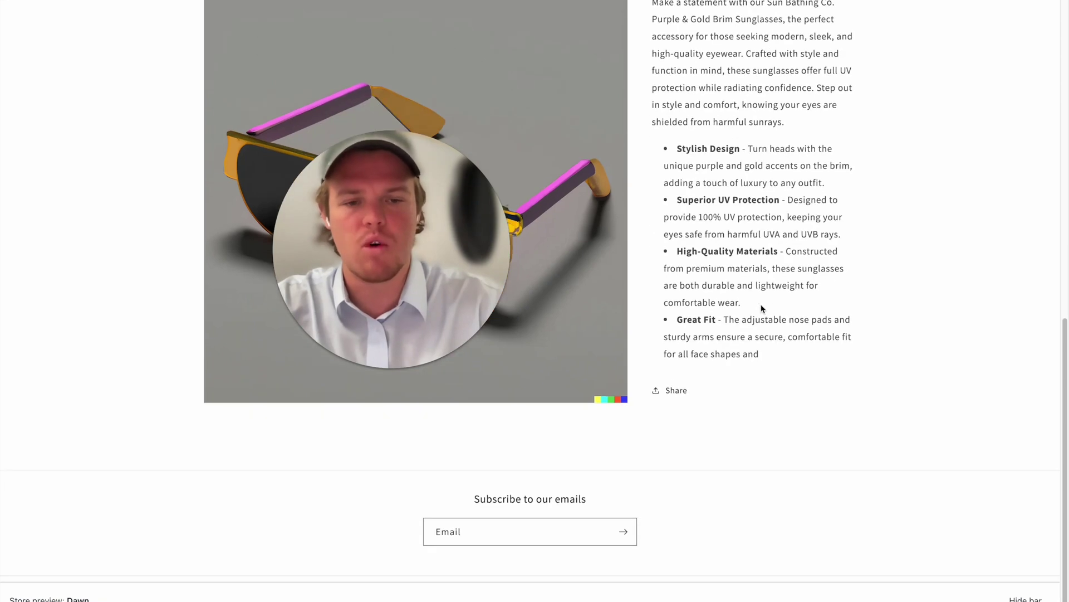
scroll(761, 304, up, 9)
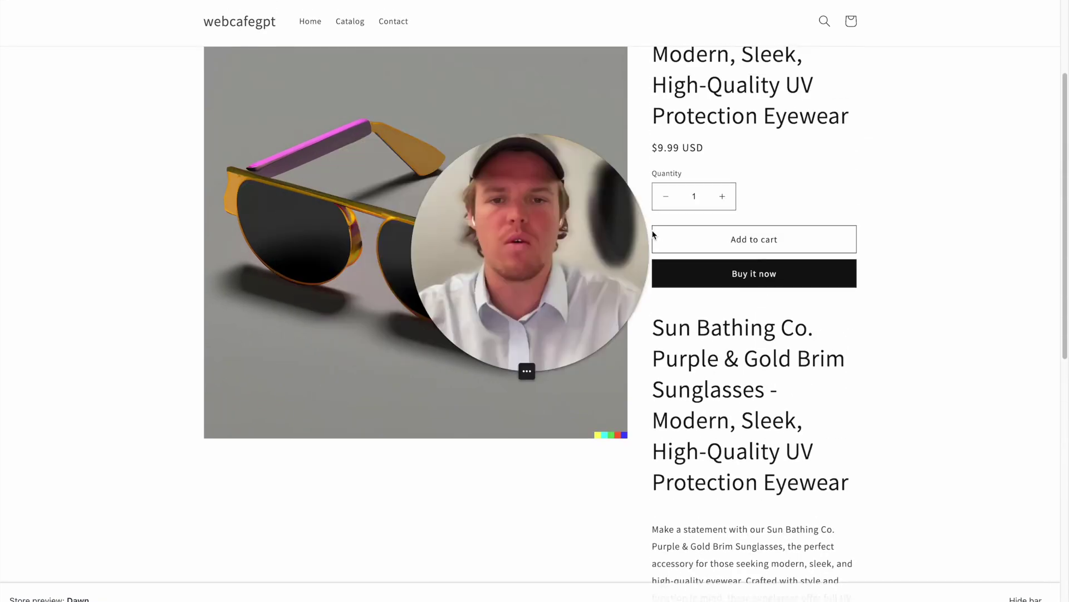
scroll(537, 186, up, 2)
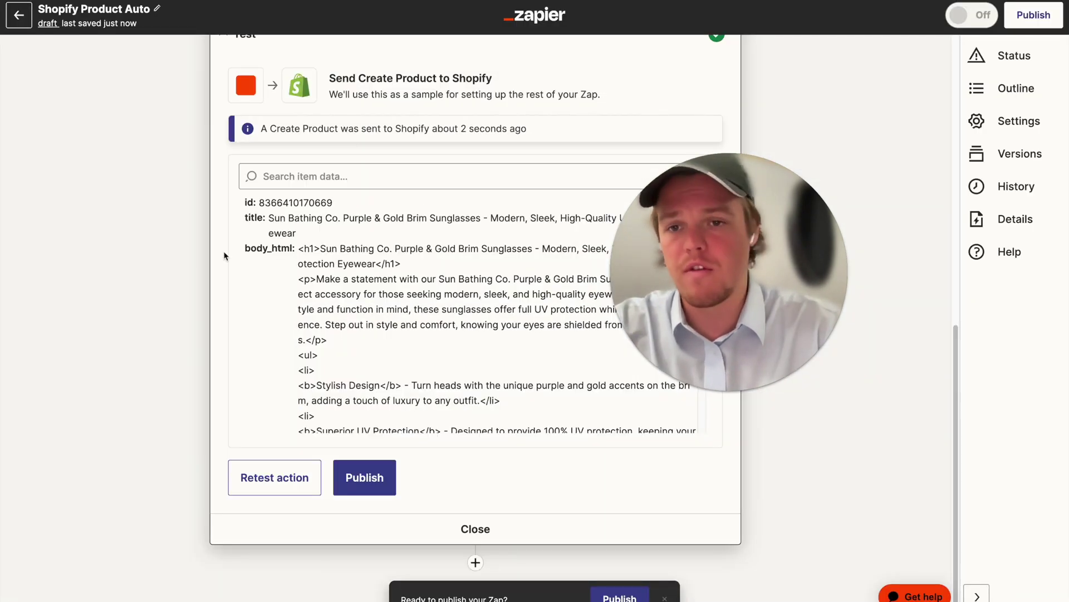
- Review the Shopify Create Product field mappings in the Zap editor
scroll(224, 255, up, 5)
click(304, 244)
scroll(252, 329, down, 2)
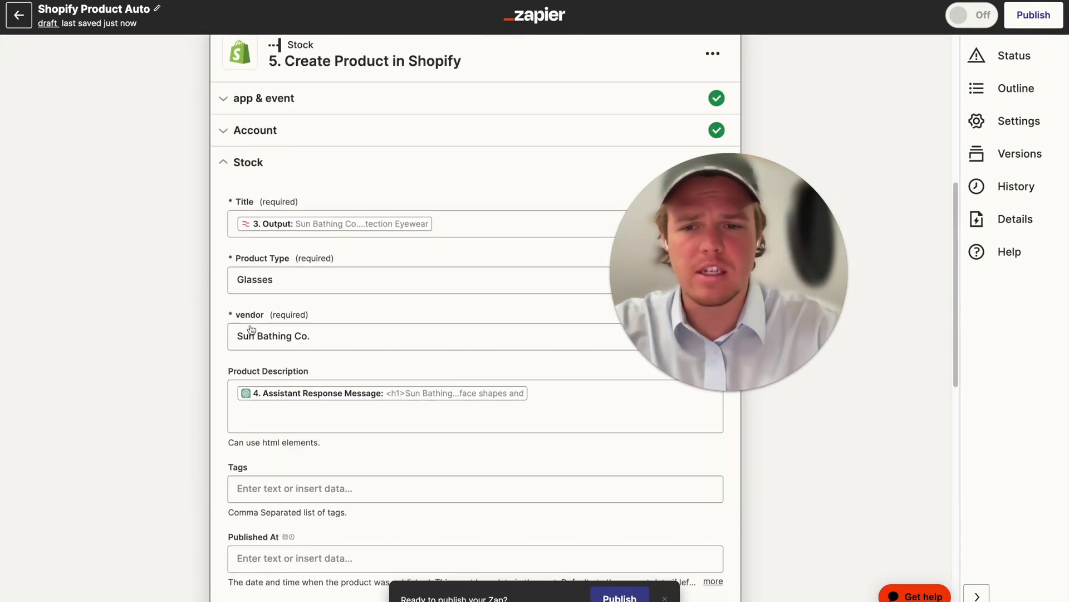
scroll(251, 330, down, 5)
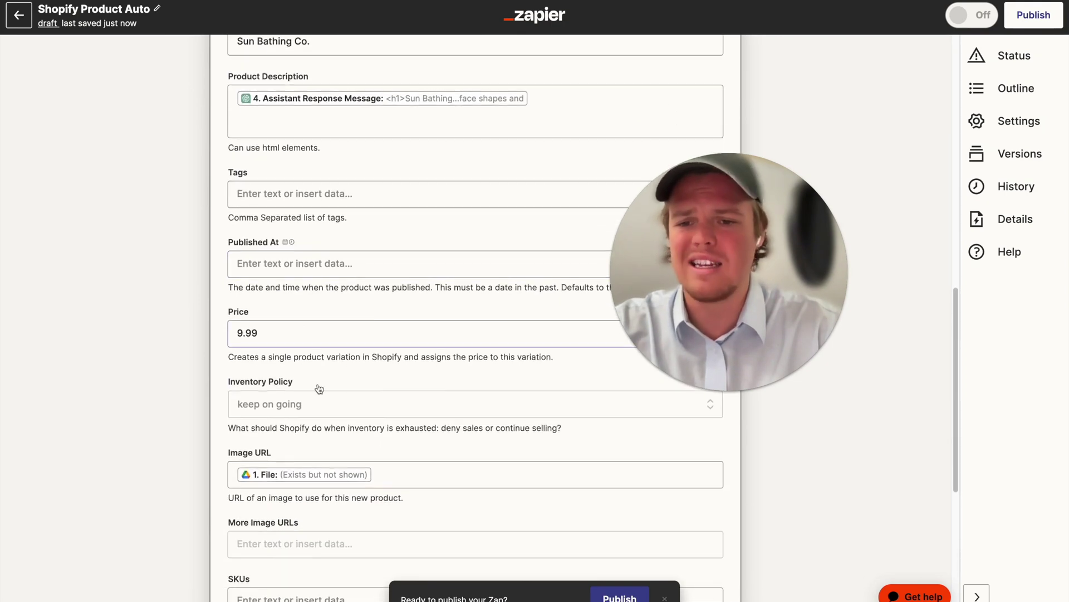
scroll(319, 388, down, 1)
scroll(309, 215, up, 4)
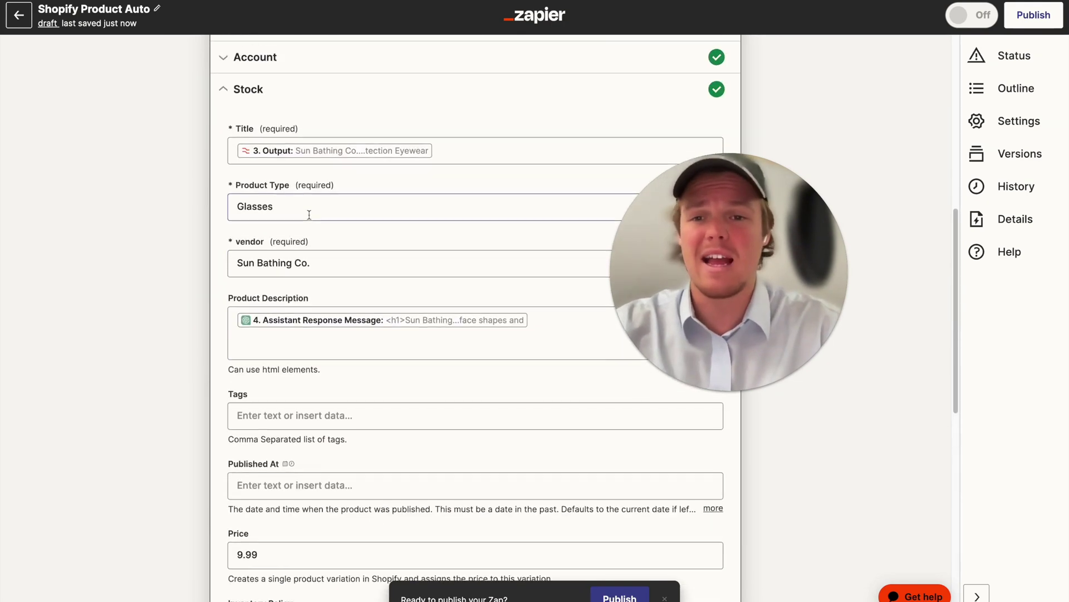
scroll(310, 215, up, 7)
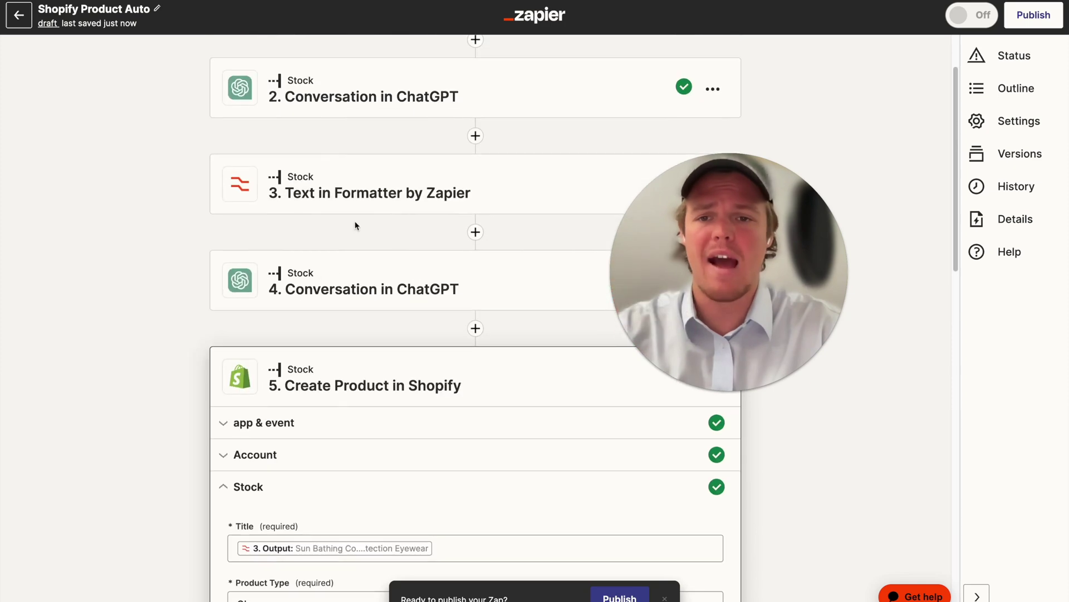
- Open step 4 'Conversation in ChatGPT' and review its product-description User Message prompt
click(351, 273)
scroll(339, 362, down, 4)
click(309, 430)
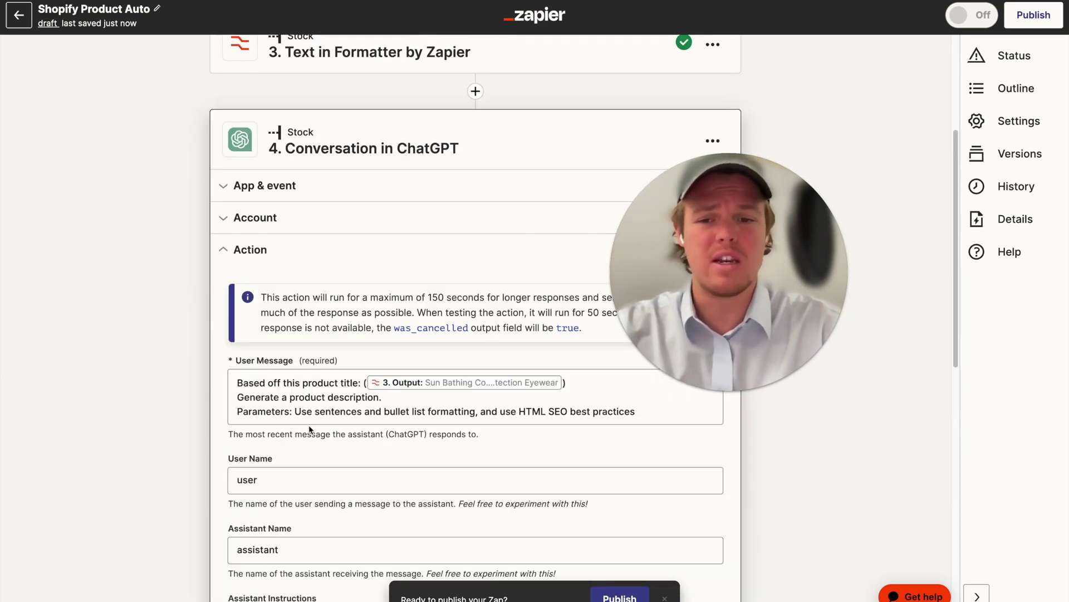
scroll(301, 365, up, 5)
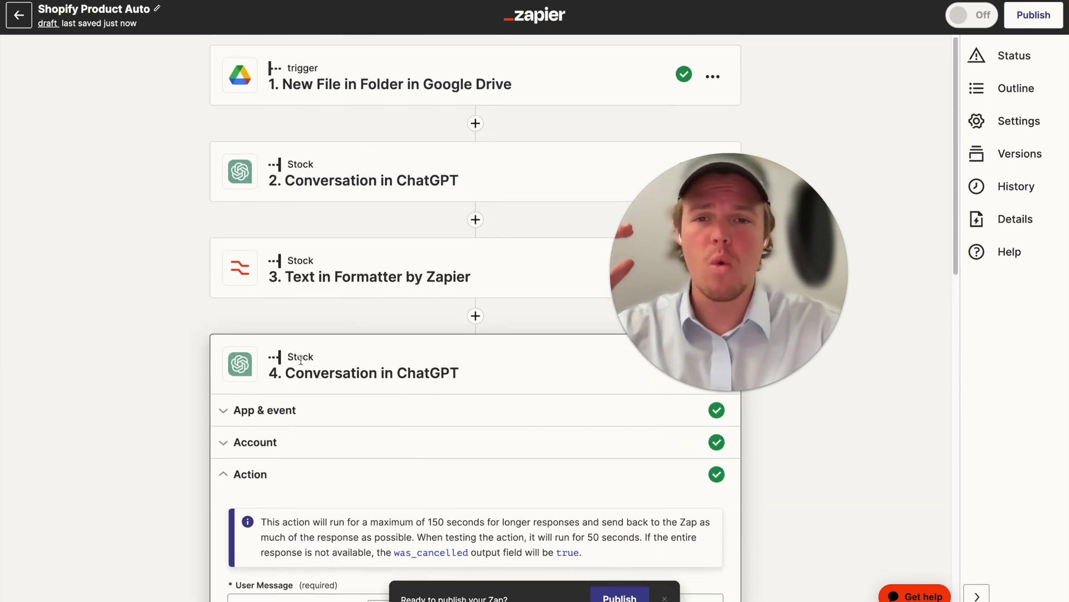
scroll(301, 365, down, 15)
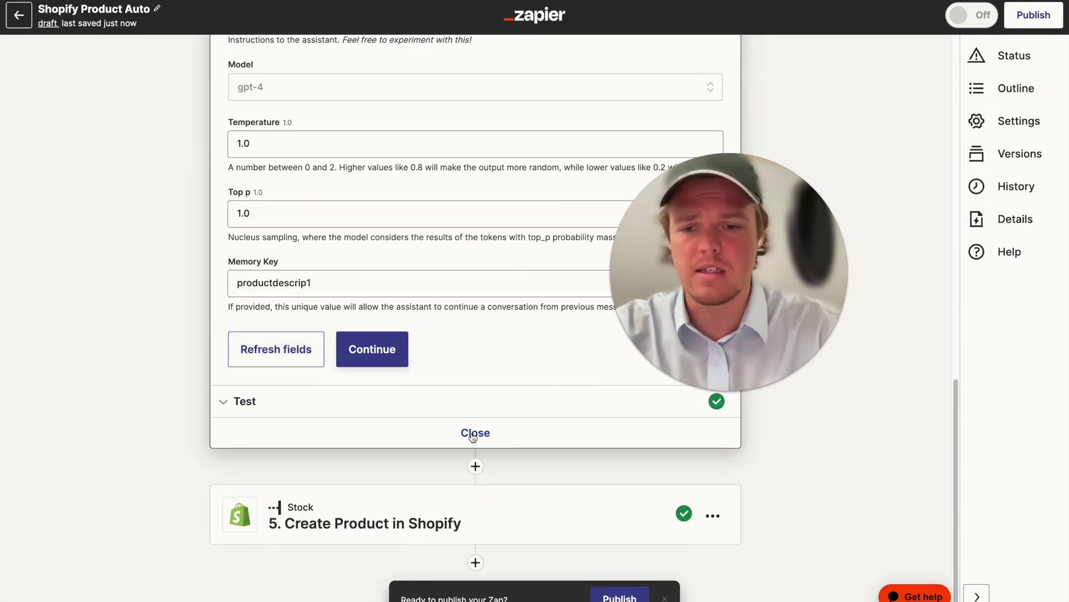
scroll(472, 435, up, 10)
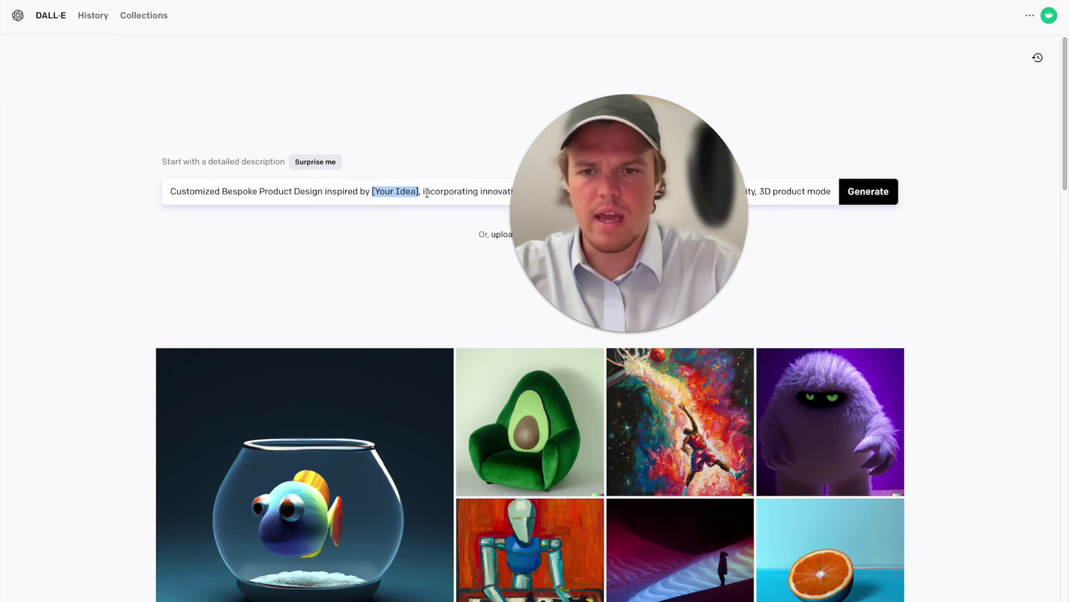
- Replace [Your Idea] with 'arm chair' in the DALL·E prompt and generate images
key(BackSpace)
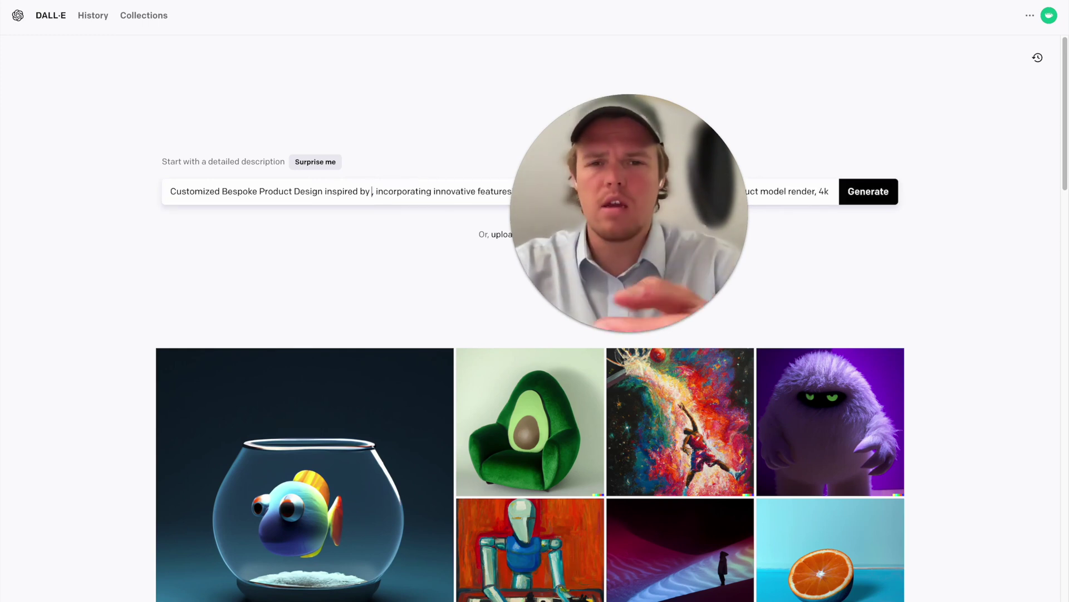
text(a)
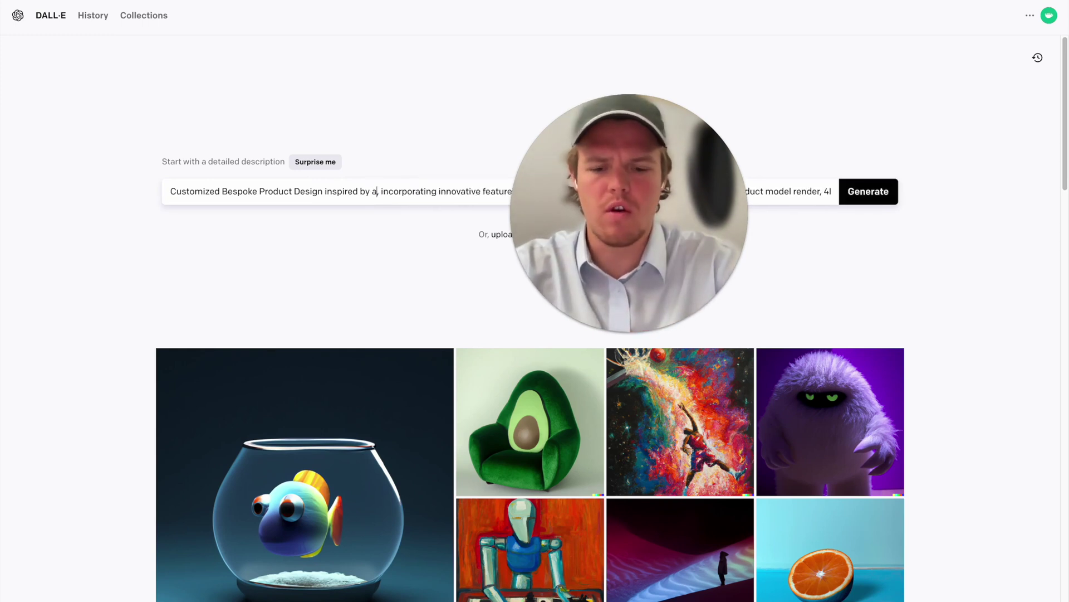
text(rm chair)
key(Return)
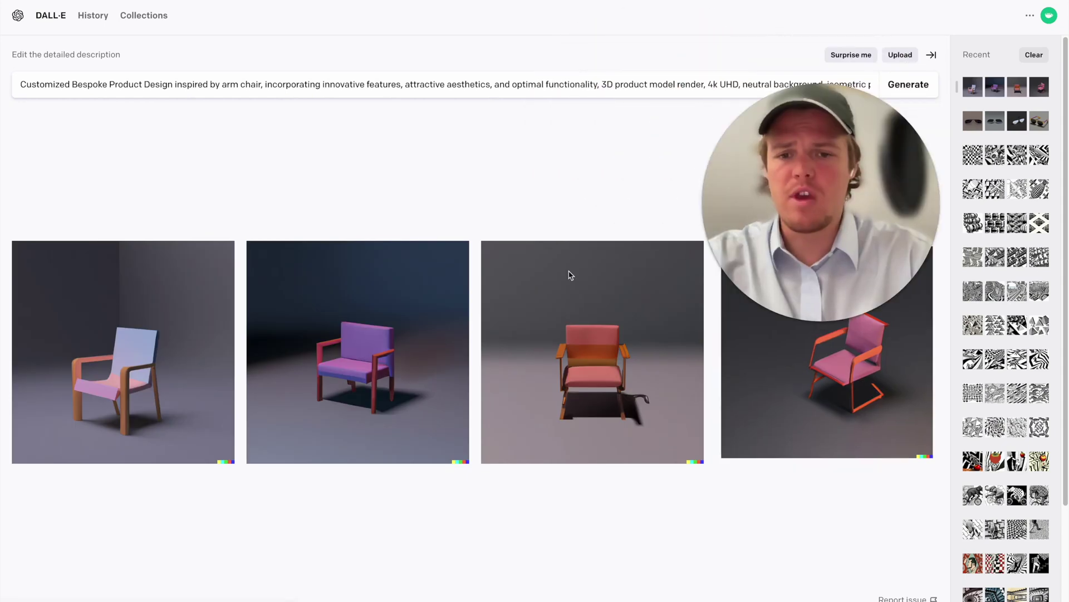
- Download the purple chair image from the generated results
click(452, 257)
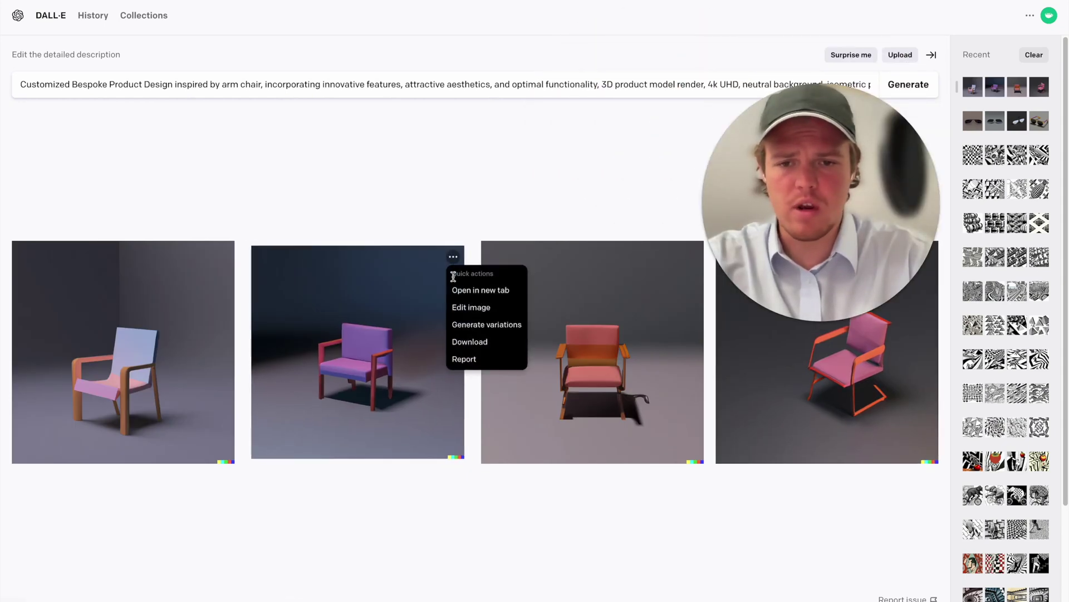
click(489, 344)
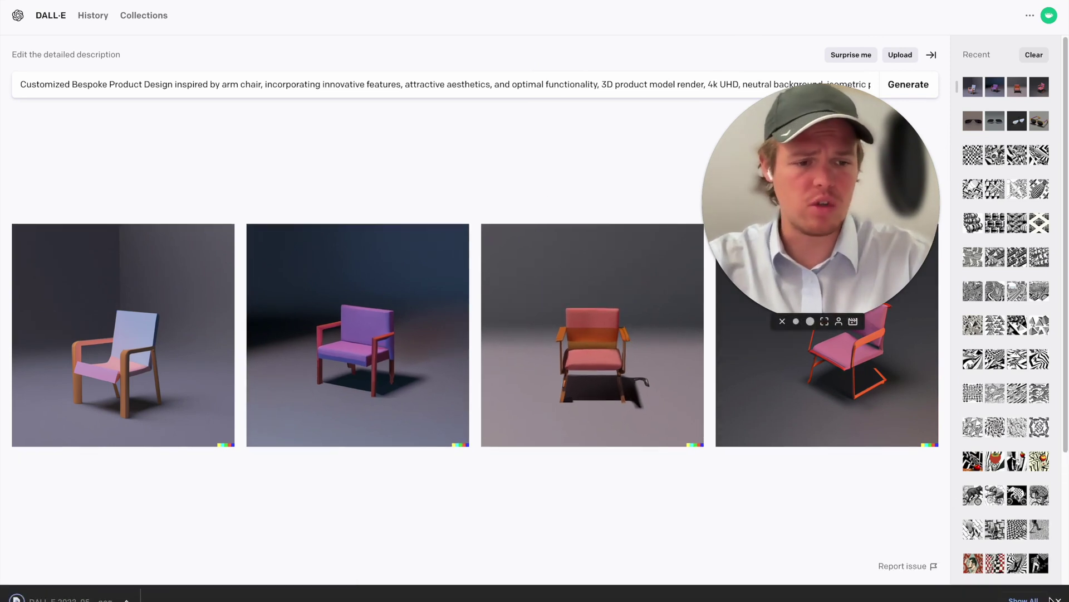
click(1058, 598)
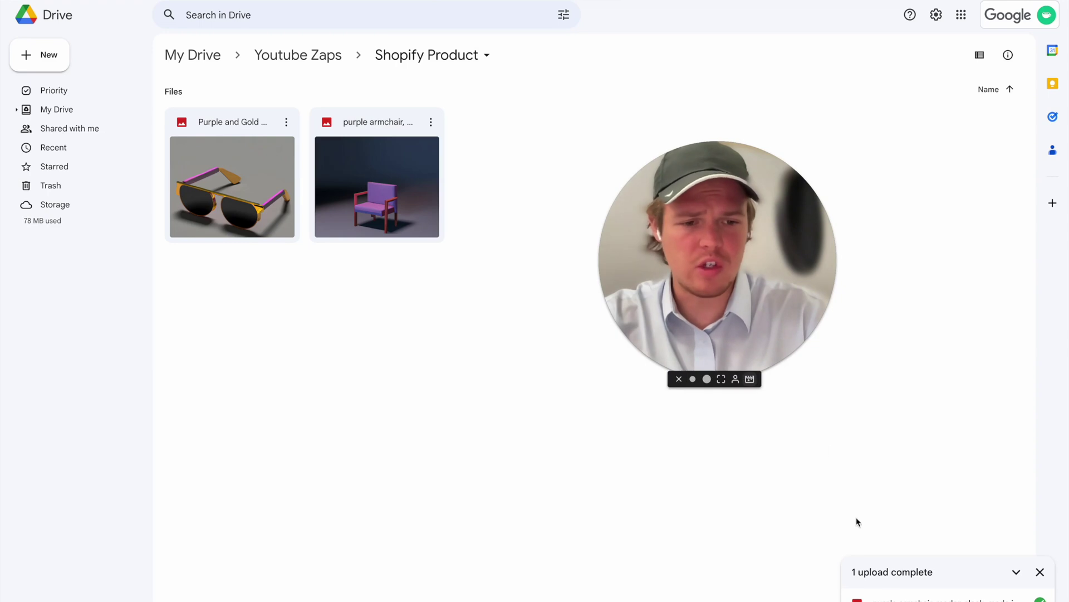
- Preview the purple armchair image in the Shopify Product folder, then close it and dismiss the upload notice
double_click(370, 173)
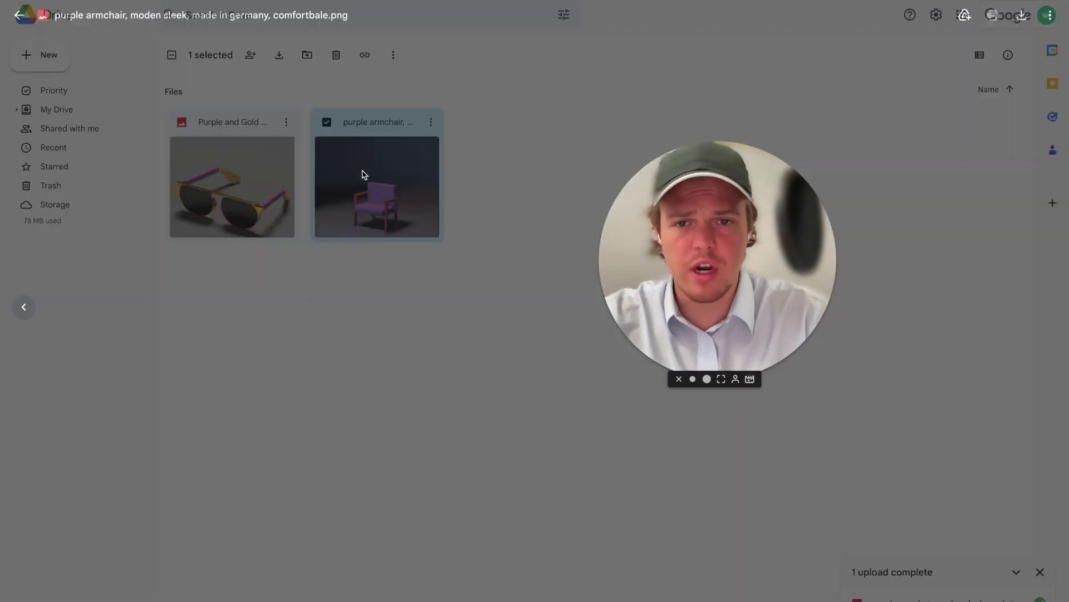
drag(666, 244, 811, 244)
click(892, 126)
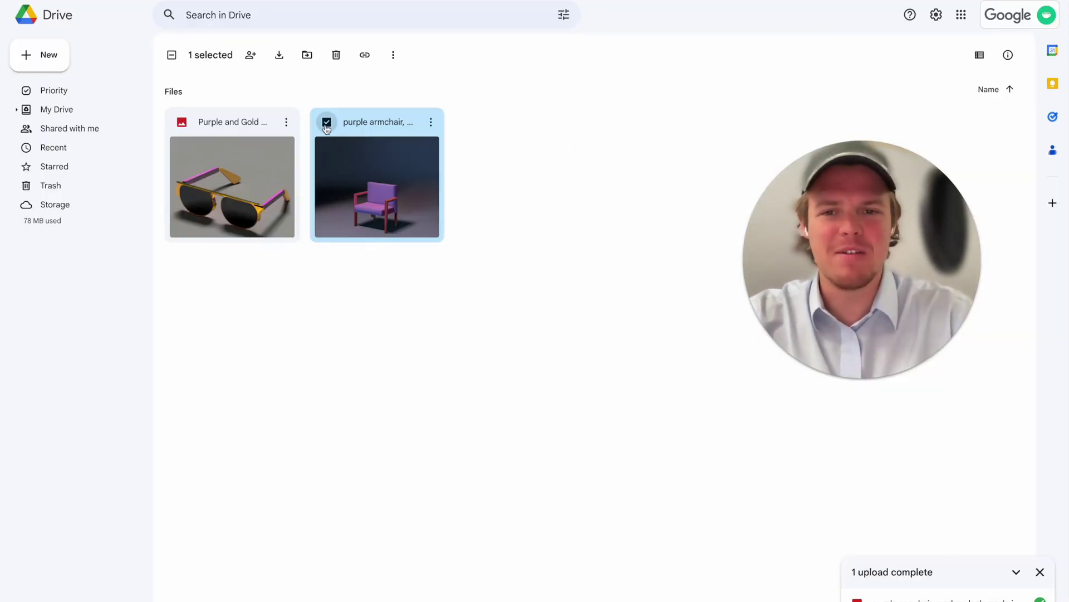
click(640, 282)
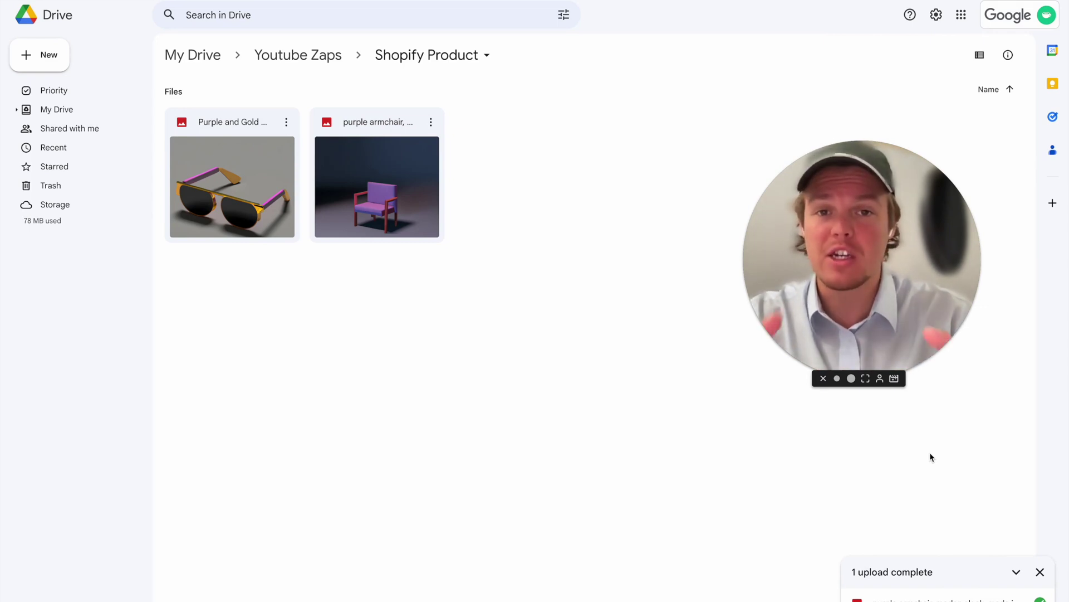
click(1040, 572)
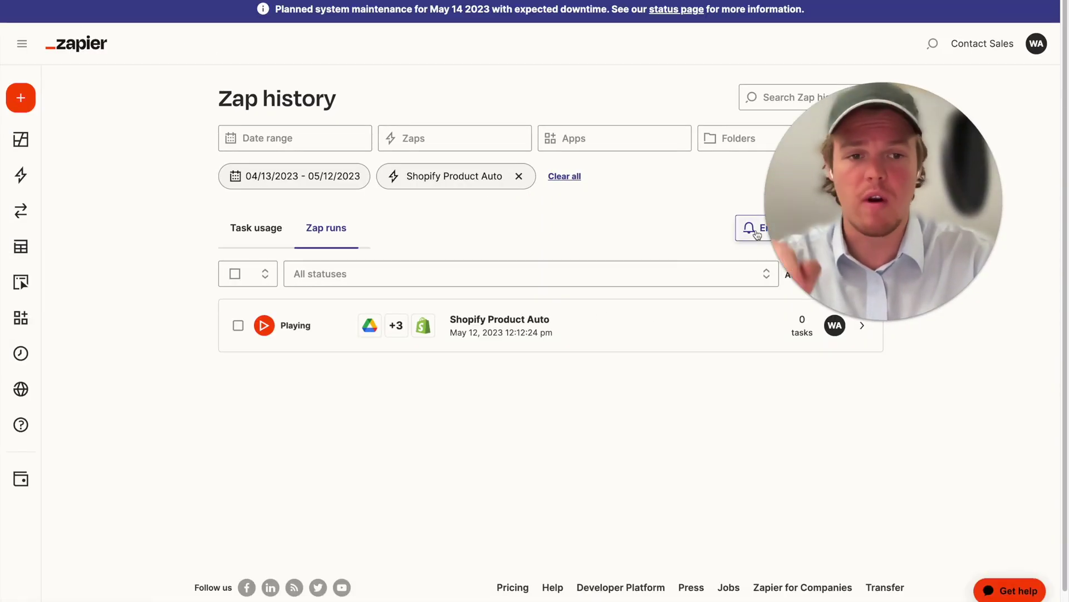
- Open the latest Shopify Product Auto run and inspect step 2's Data out for the armchair SEO title
click(452, 332)
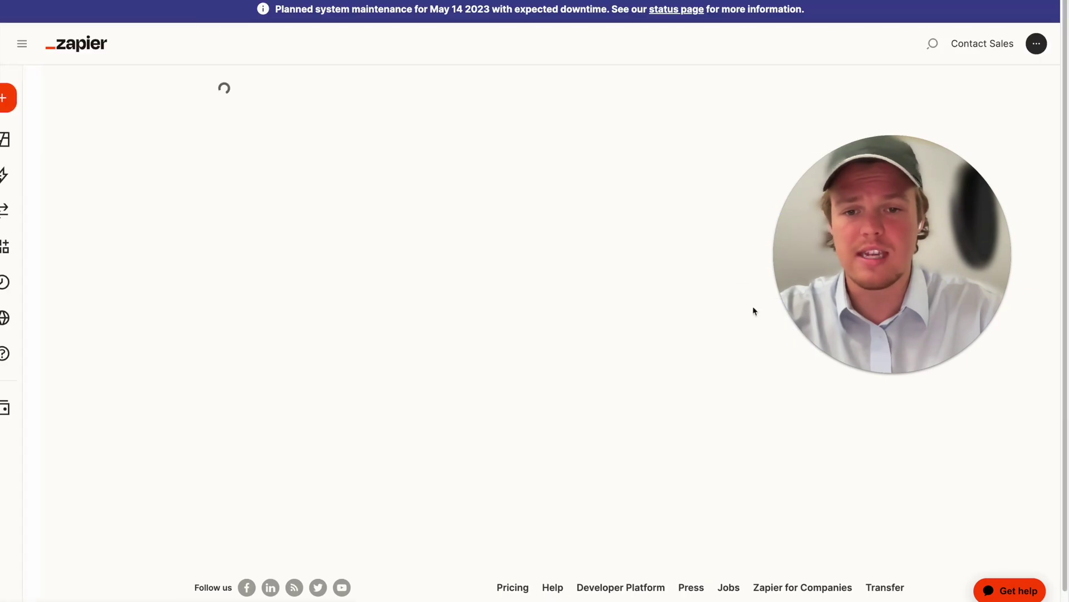
scroll(592, 248, down, 5)
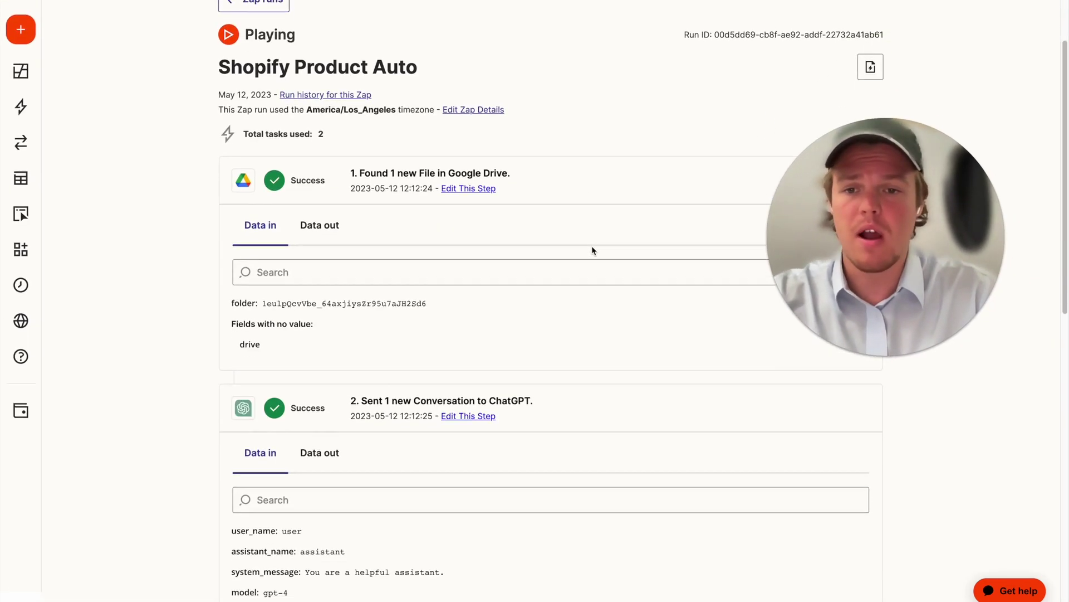
scroll(592, 250, down, 10)
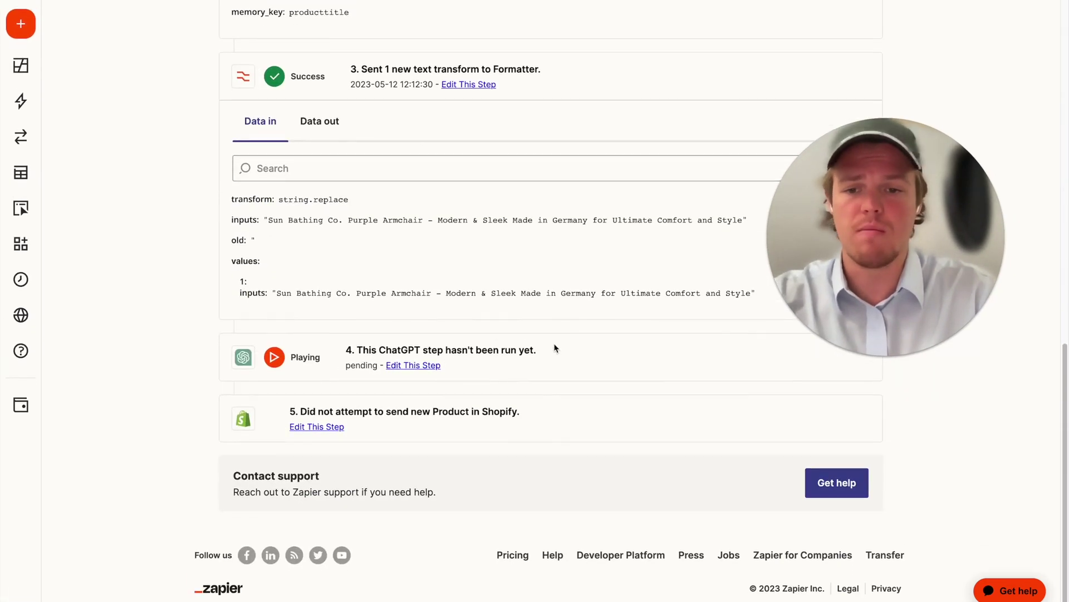
scroll(502, 368, up, 6)
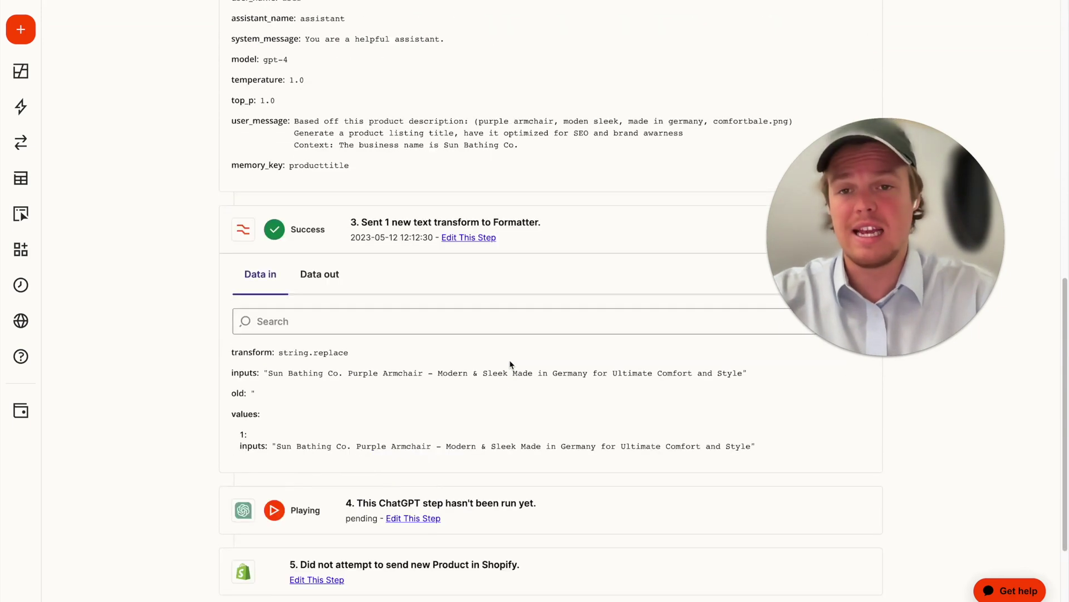
click(322, 103)
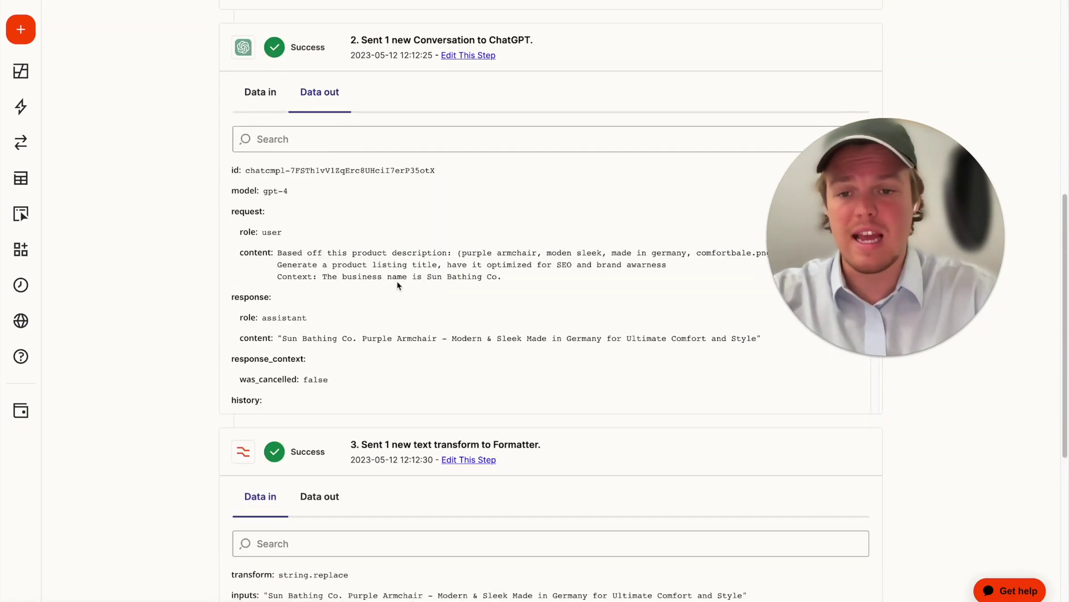
scroll(398, 285, down, 3)
scroll(397, 285, down, 5)
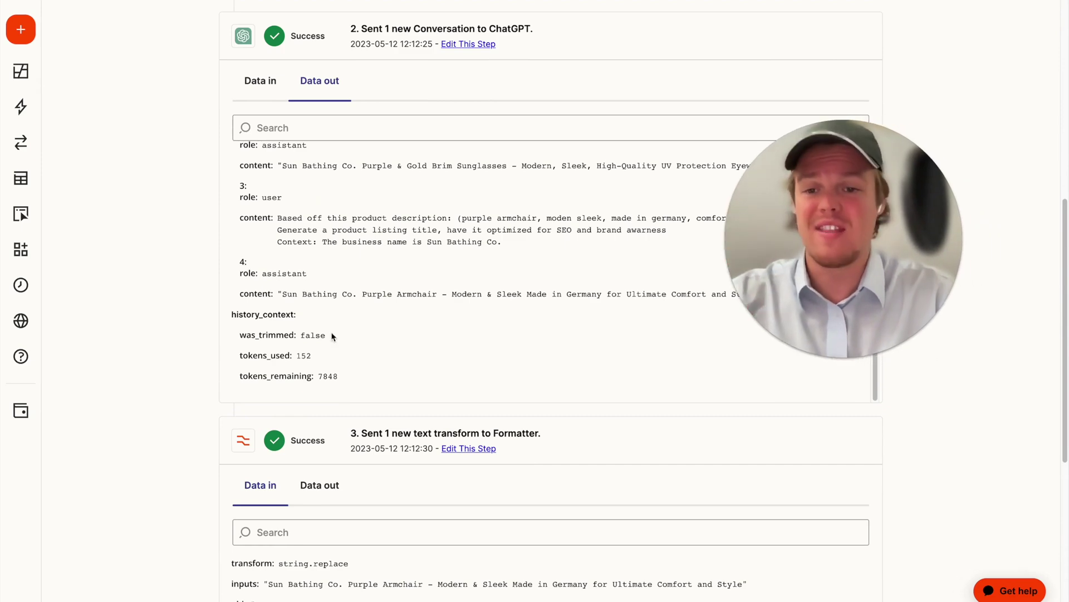
scroll(399, 334, up, 10)
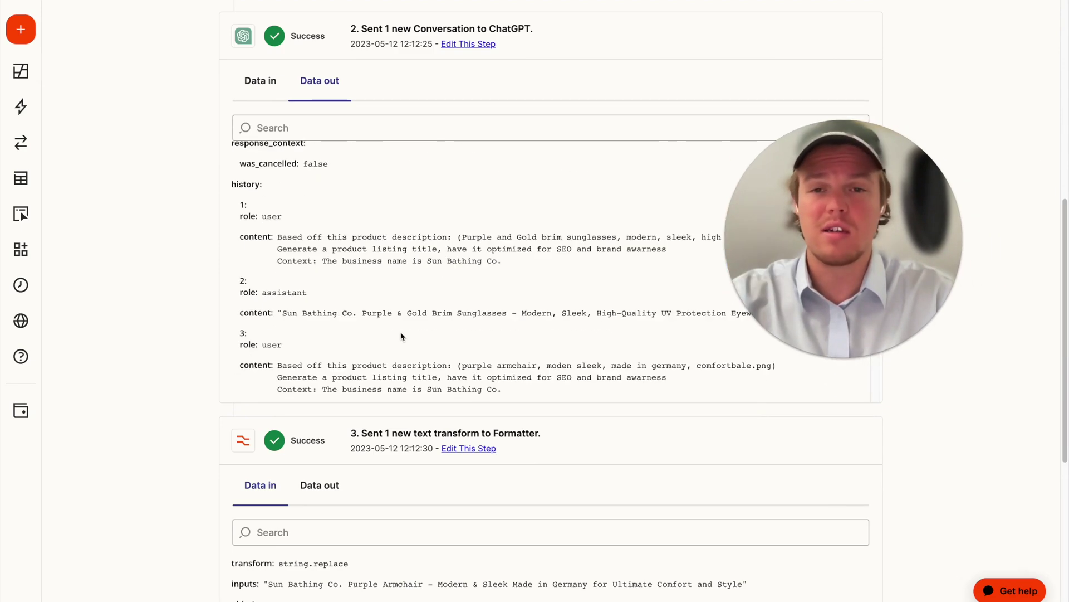
scroll(398, 323, down, 10)
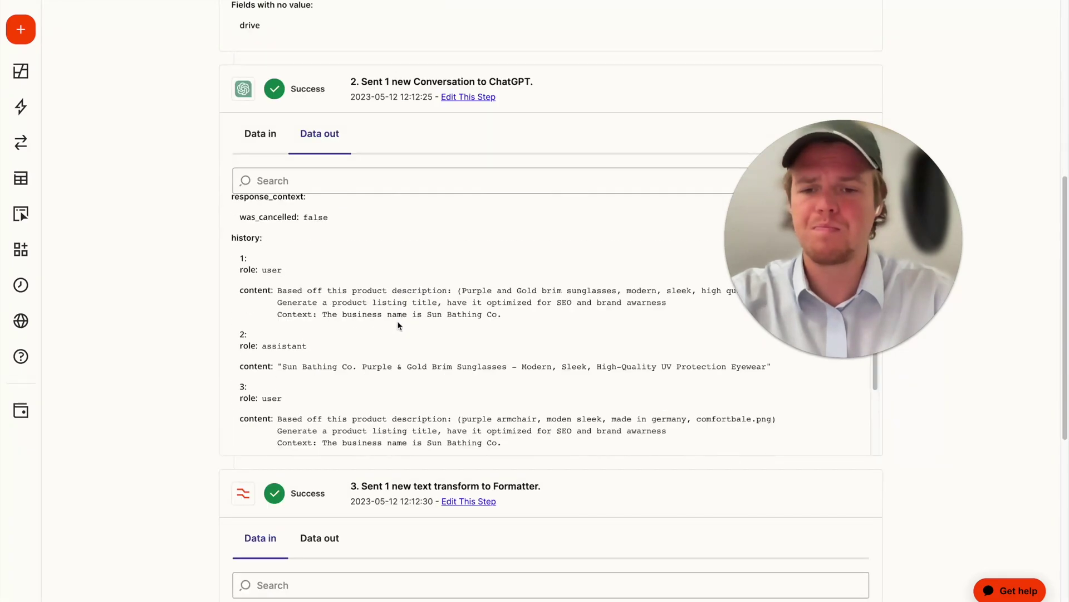
scroll(399, 314, up, 10)
scroll(357, 163, up, 3)
click(258, 95)
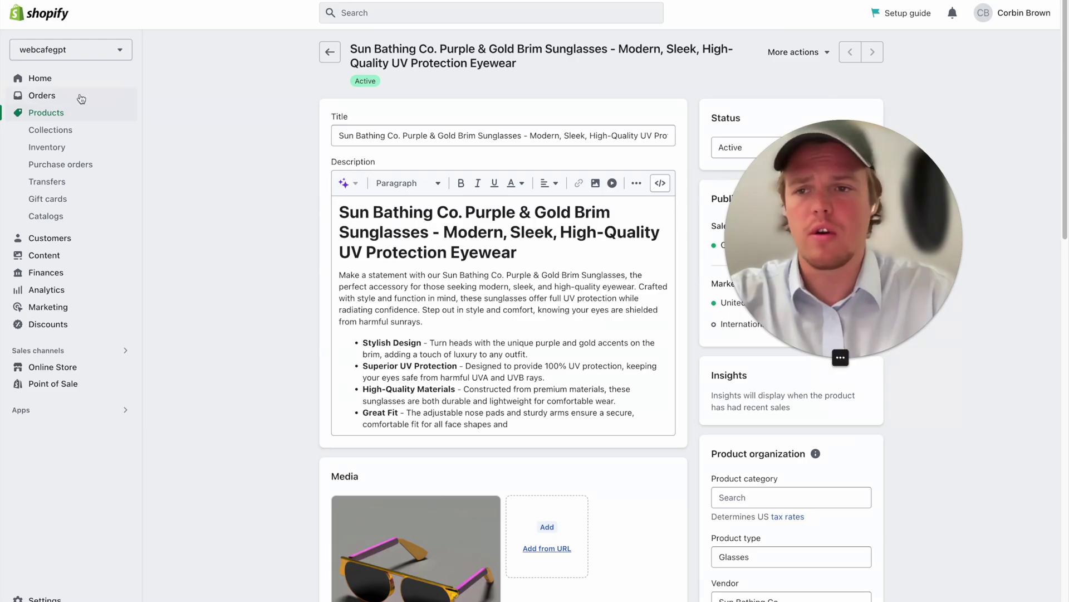
- Go to Shopify Products and open the Sun Bathing Co. Purple Armchair product to review its description
click(61, 83)
click(67, 112)
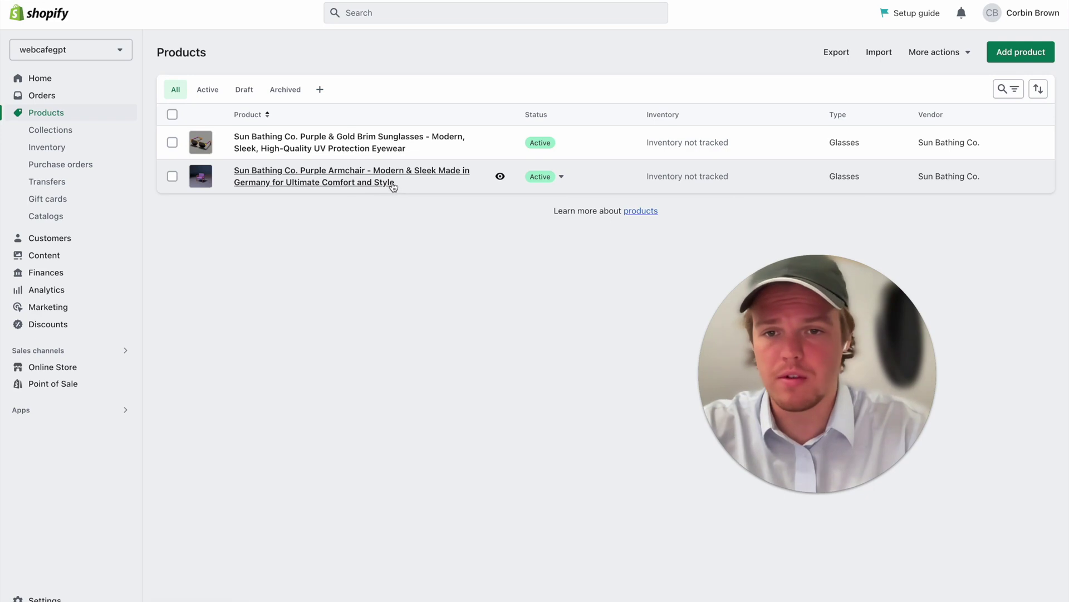
click(392, 184)
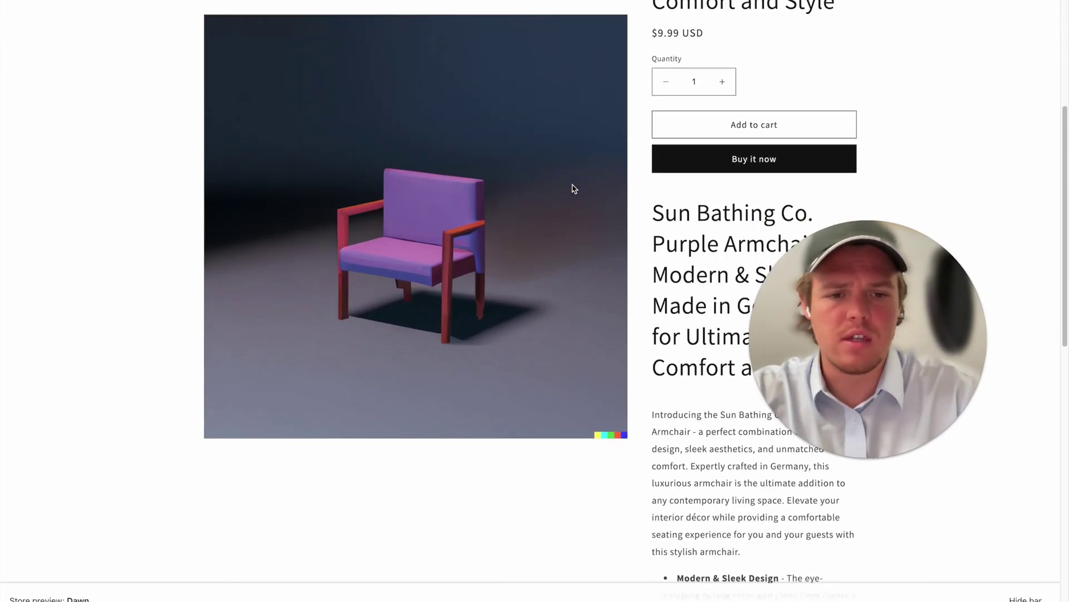
scroll(574, 189, down, 10)
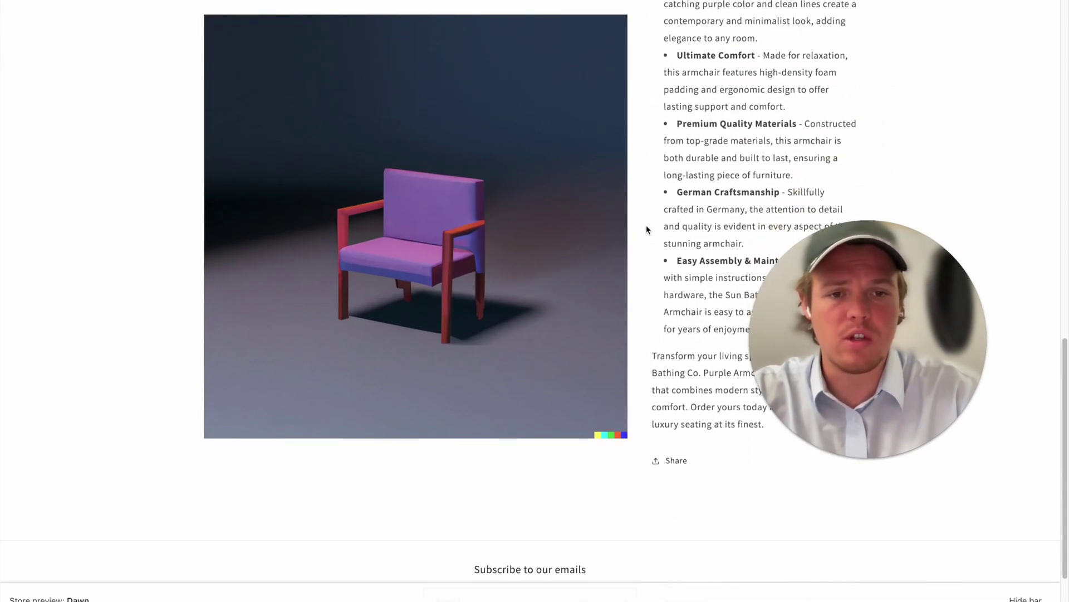
scroll(646, 229, up, 3)
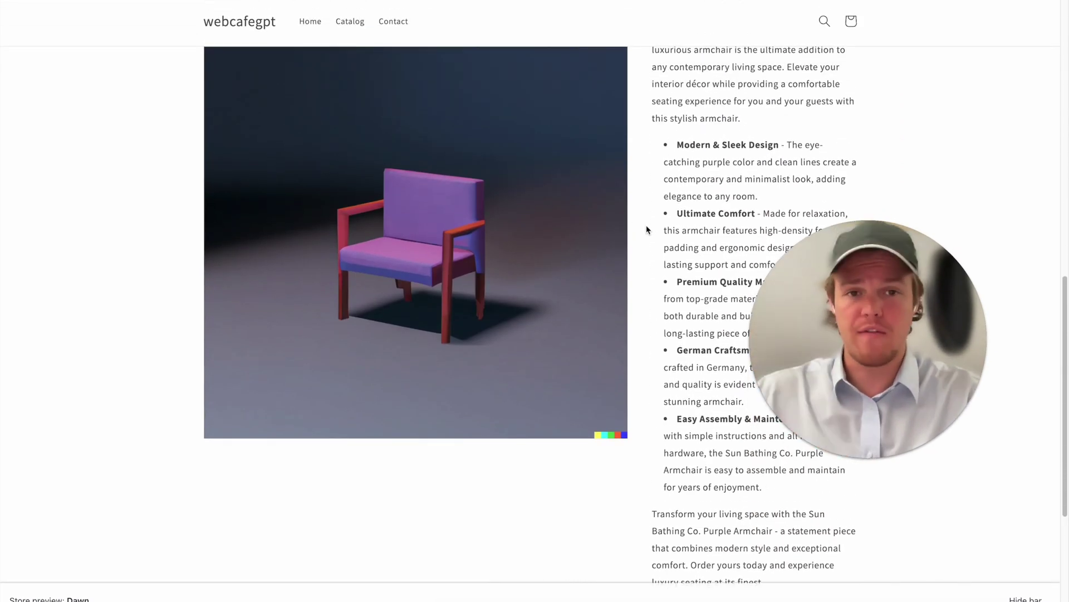
scroll(643, 229, up, 2)
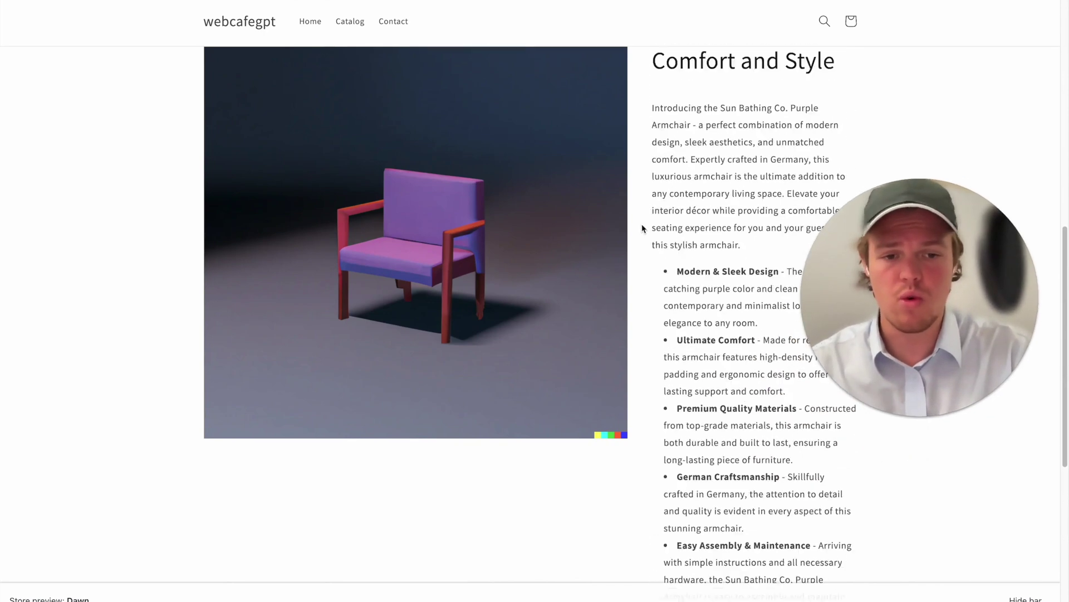
scroll(642, 229, up, 8)
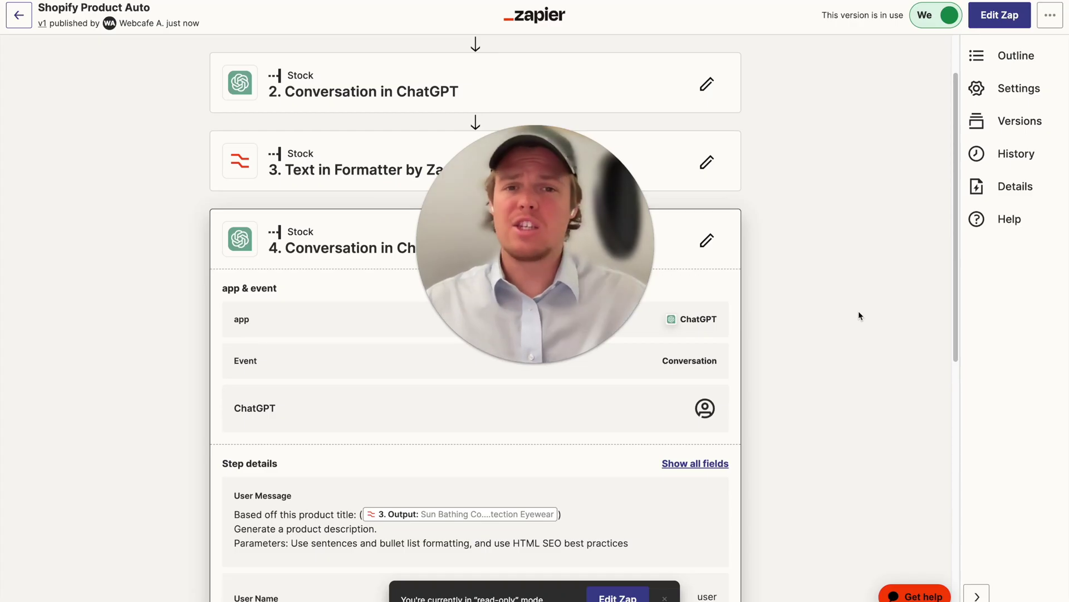